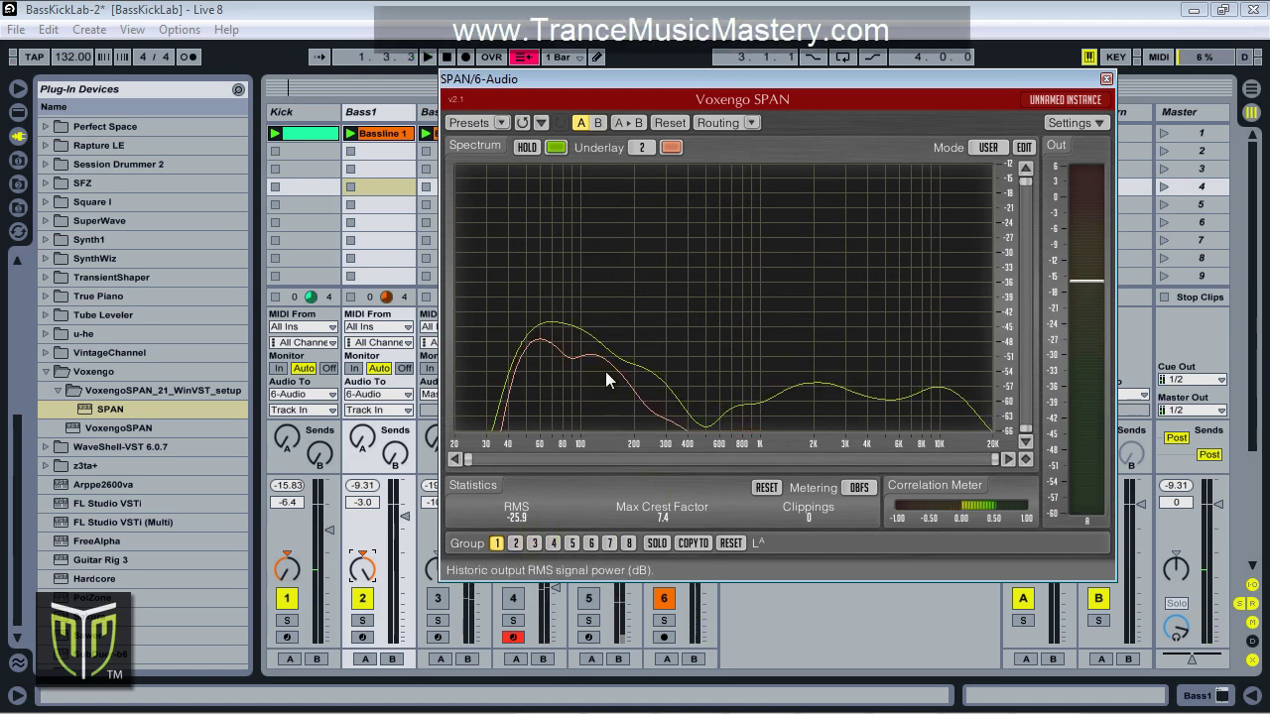
Move the SPAN window clear of the tracks and route the Bass2 track's audio output to 6-Audio.
left_click_drag(701, 82, 931, 165)
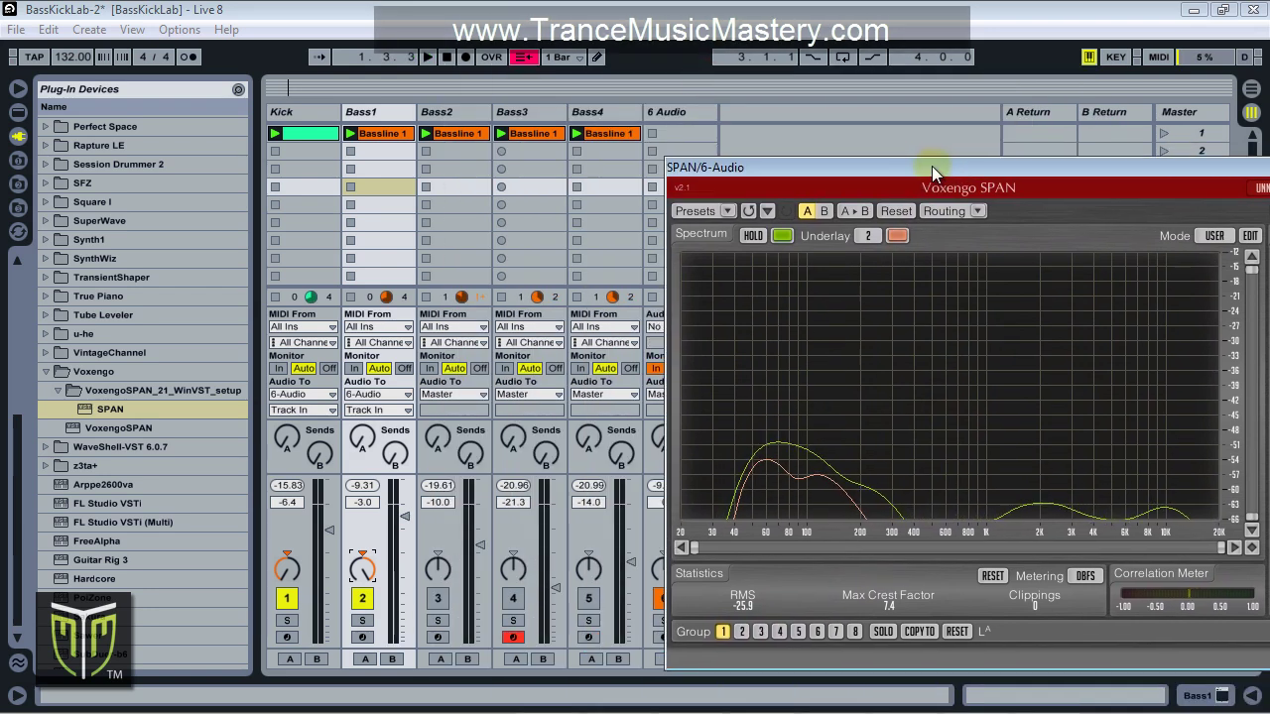
left_click(442, 112)
left_click(516, 112)
left_click(587, 111)
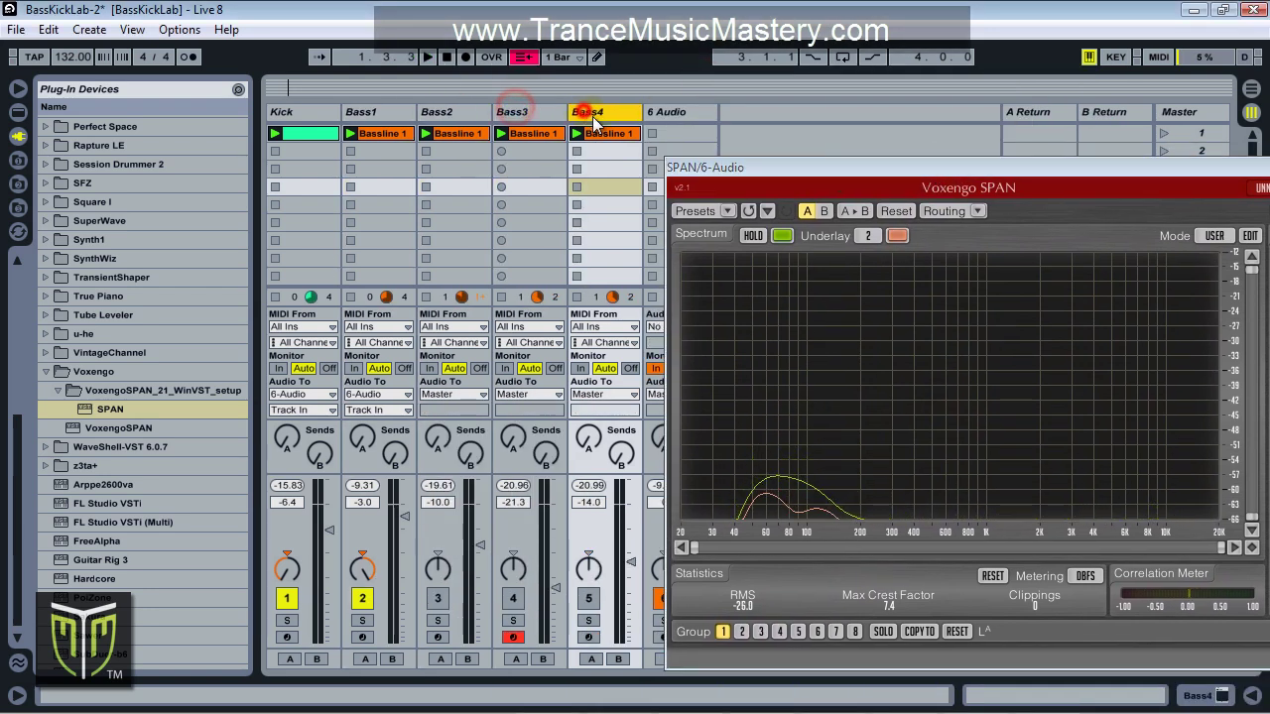
left_click_drag(834, 169, 966, 184)
left_click_drag(860, 182, 760, 193)
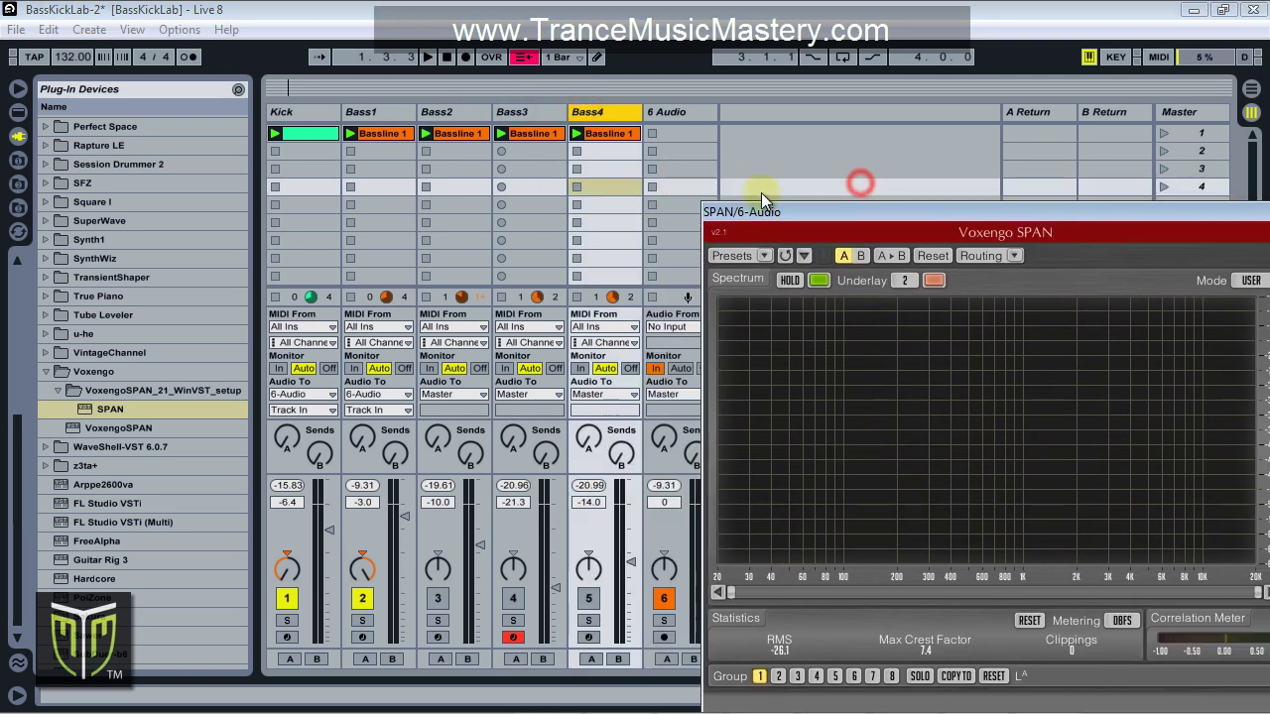
left_click(669, 111)
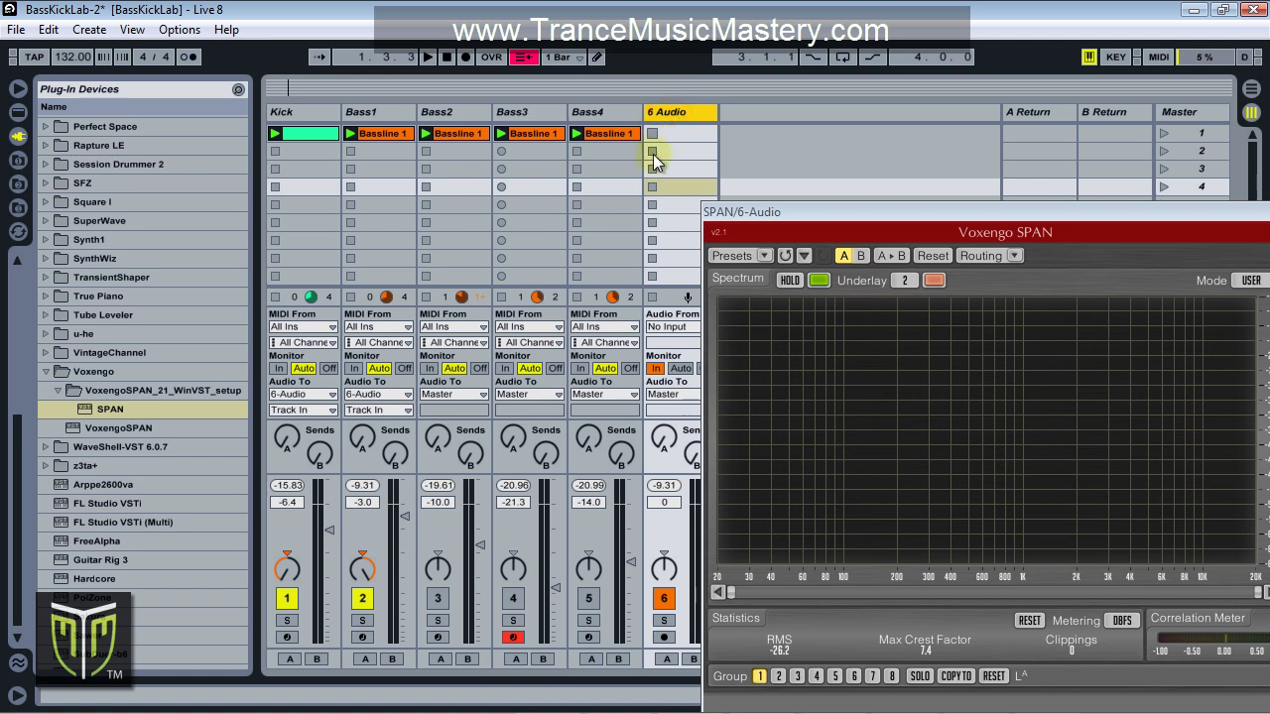
left_click(467, 111)
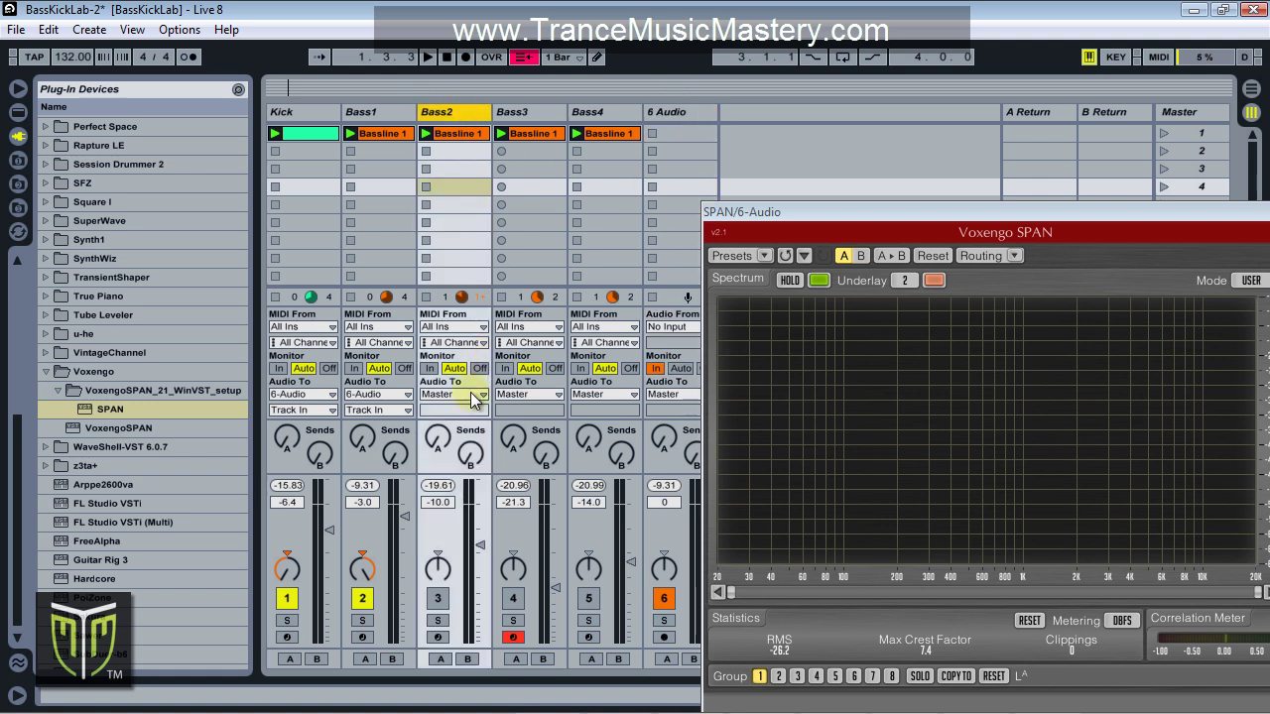
left_click(475, 394)
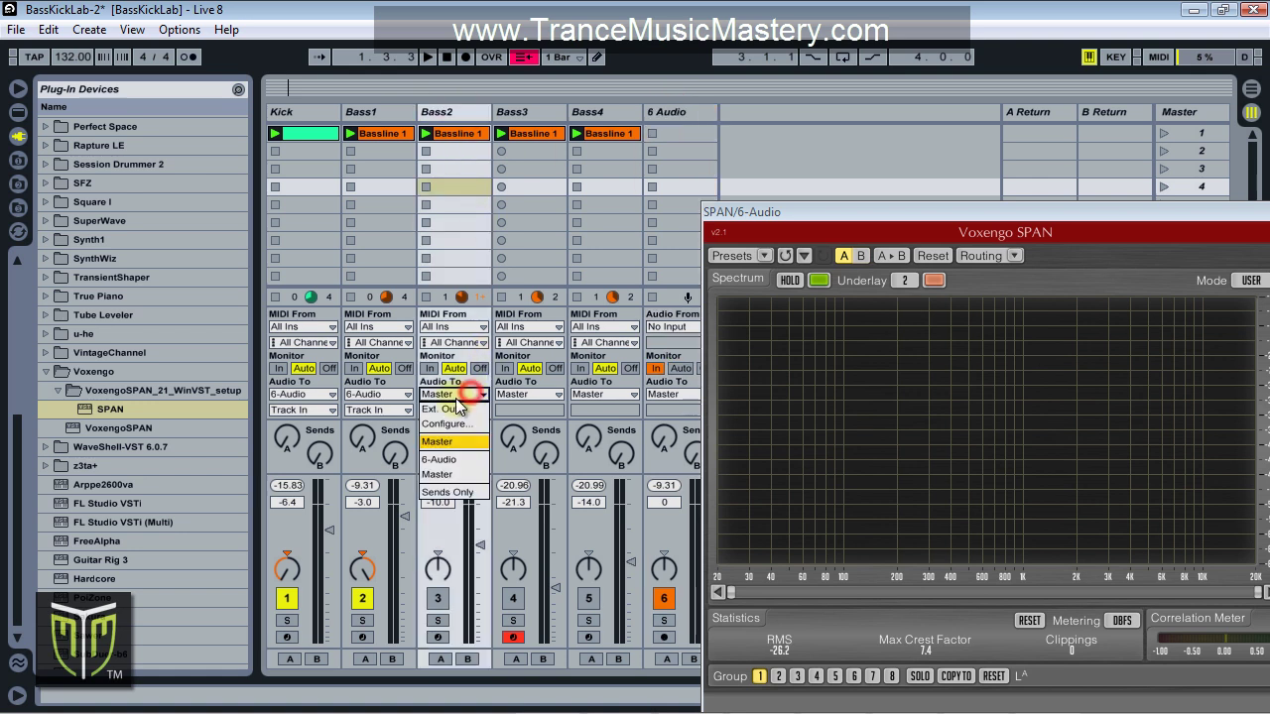
left_click(455, 461)
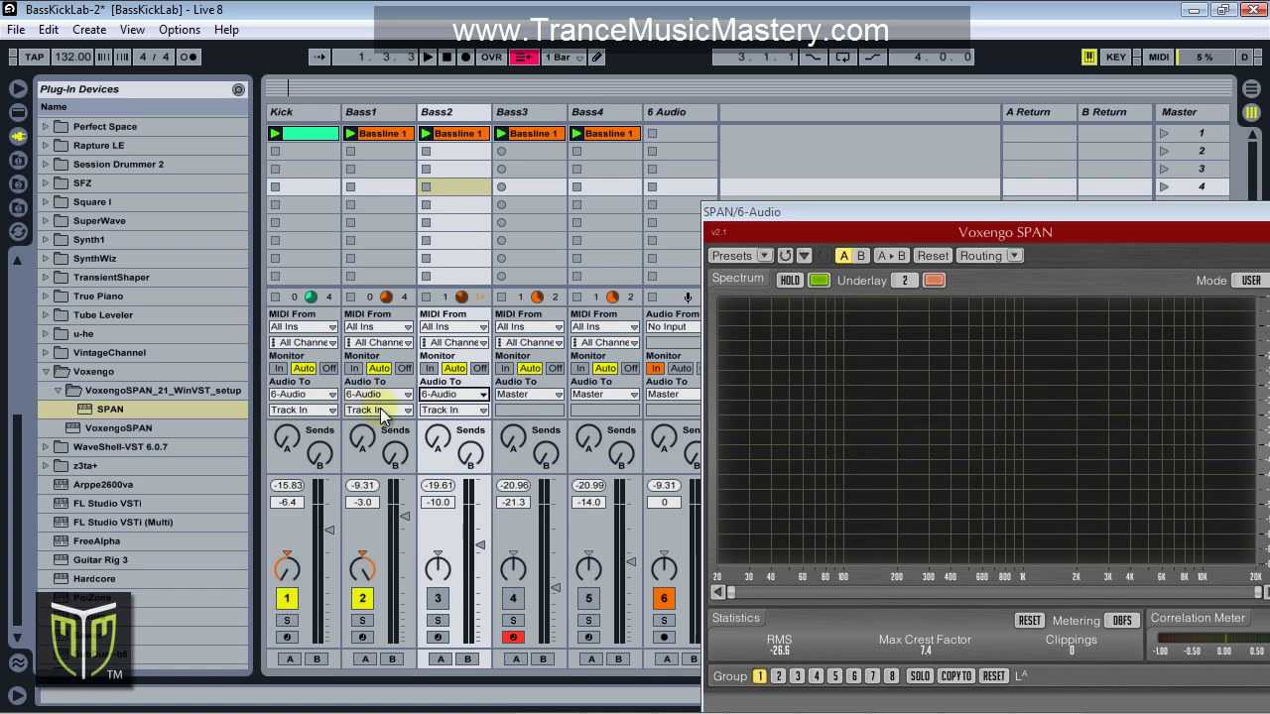
Examine SPAN's channel routing settings, checking its input routing and group assignments, and clear the window away from the tracks.
left_click_drag(946, 212, 673, 124)
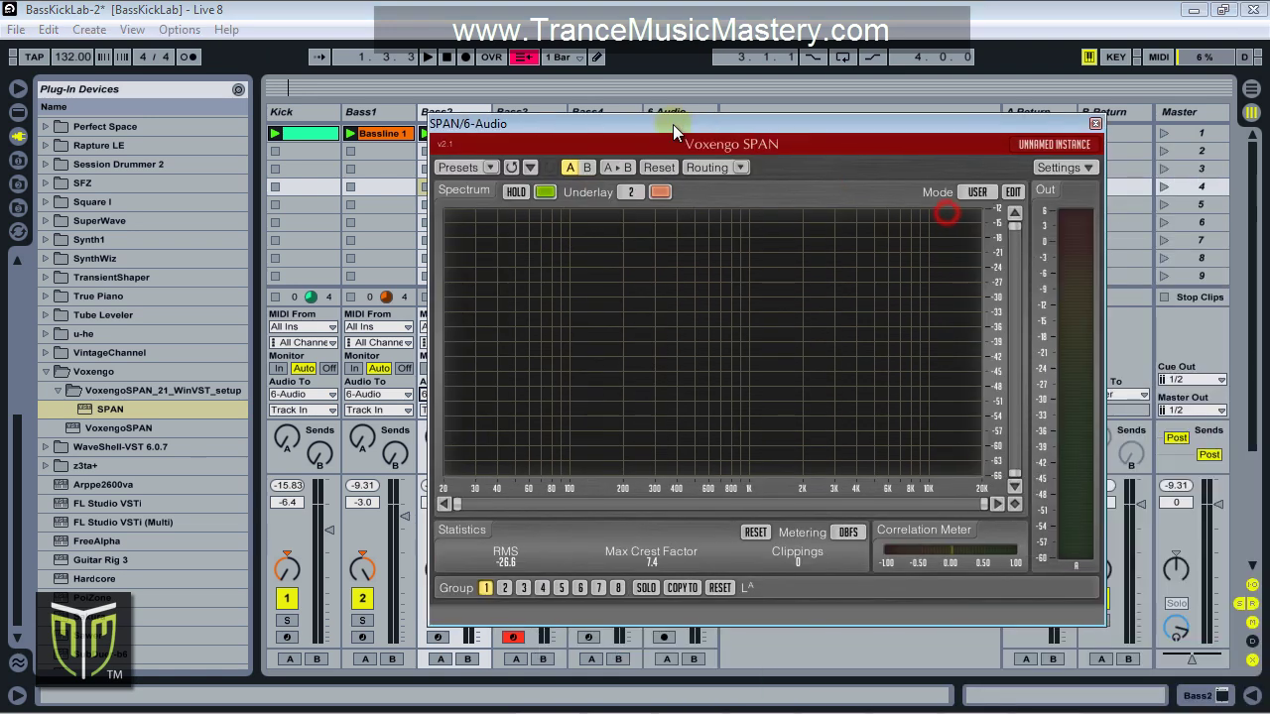
left_click(704, 168)
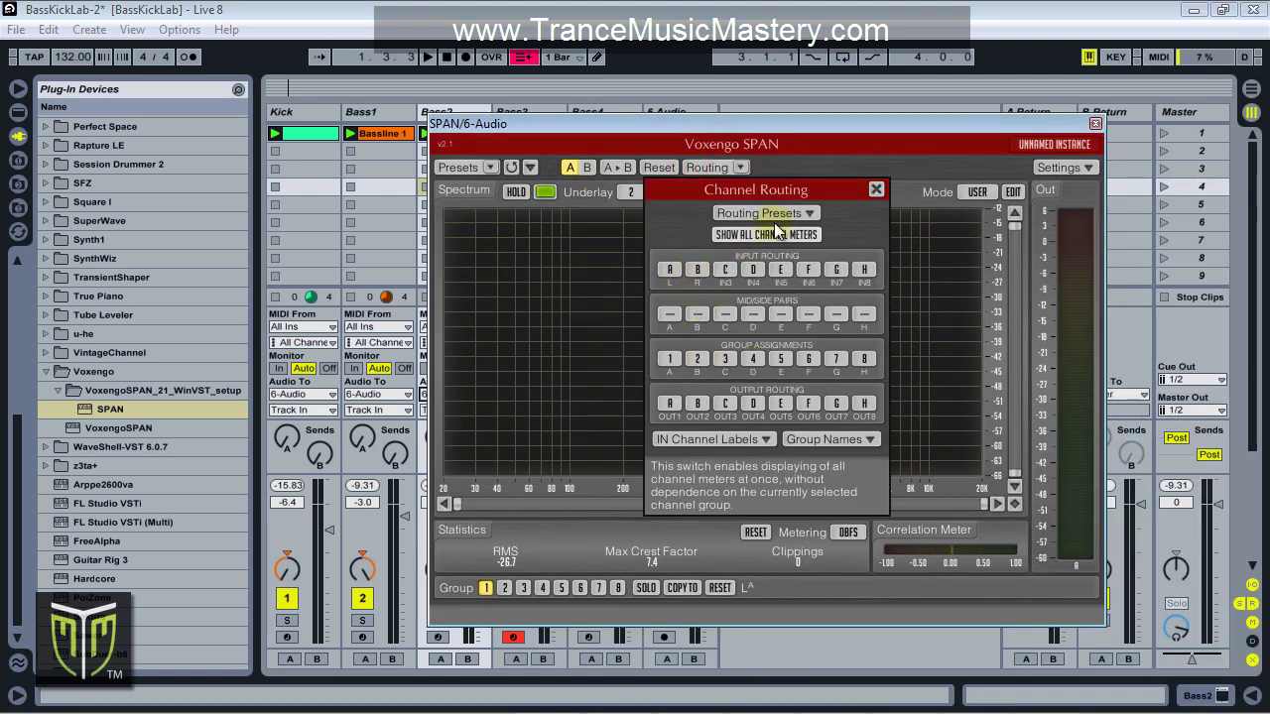
left_click(872, 194)
left_click_drag(857, 135, 1228, 236)
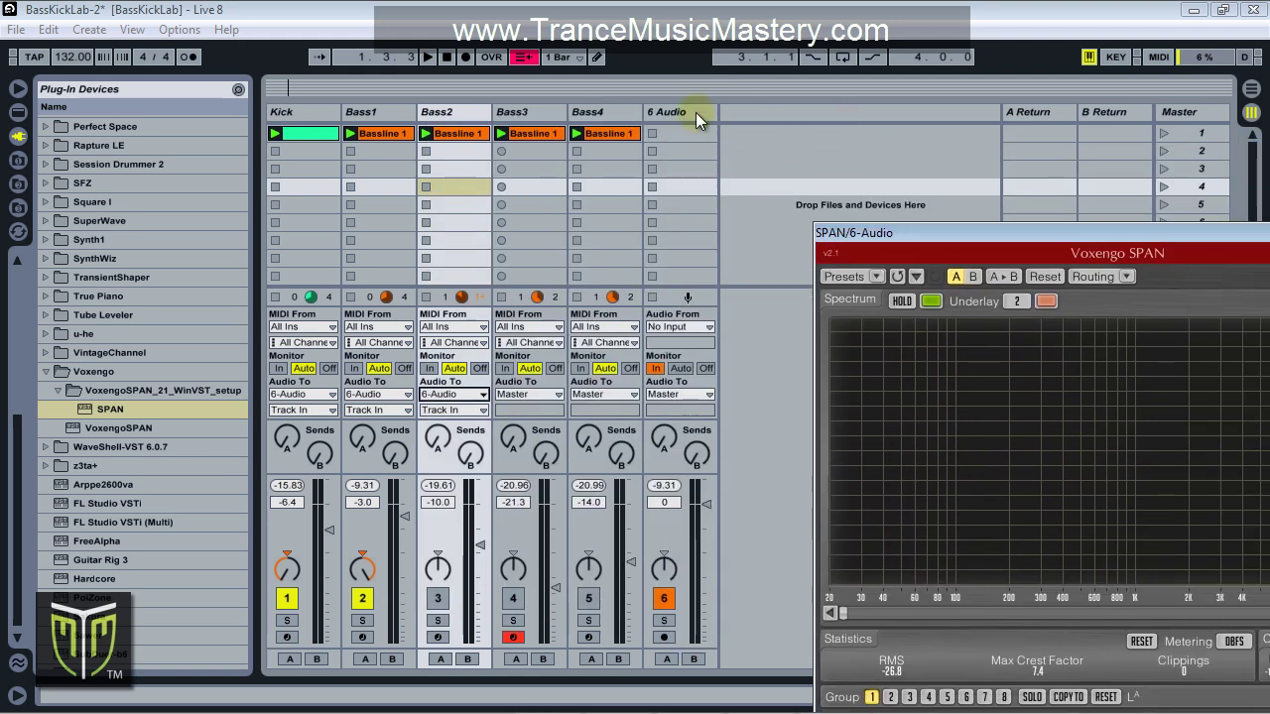
Set the Bass2 track's output channel to 3/4-SPAN and pan the track fully left to 50L.
left_click(458, 410)
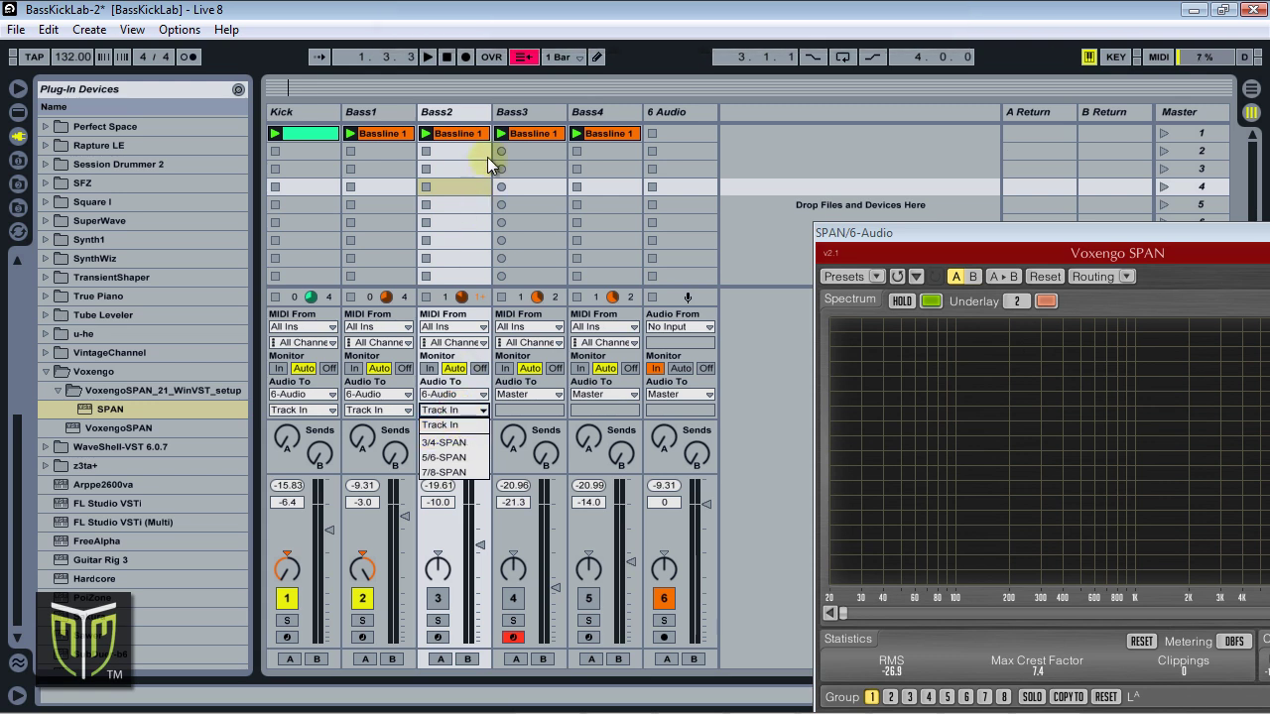
left_click(475, 111)
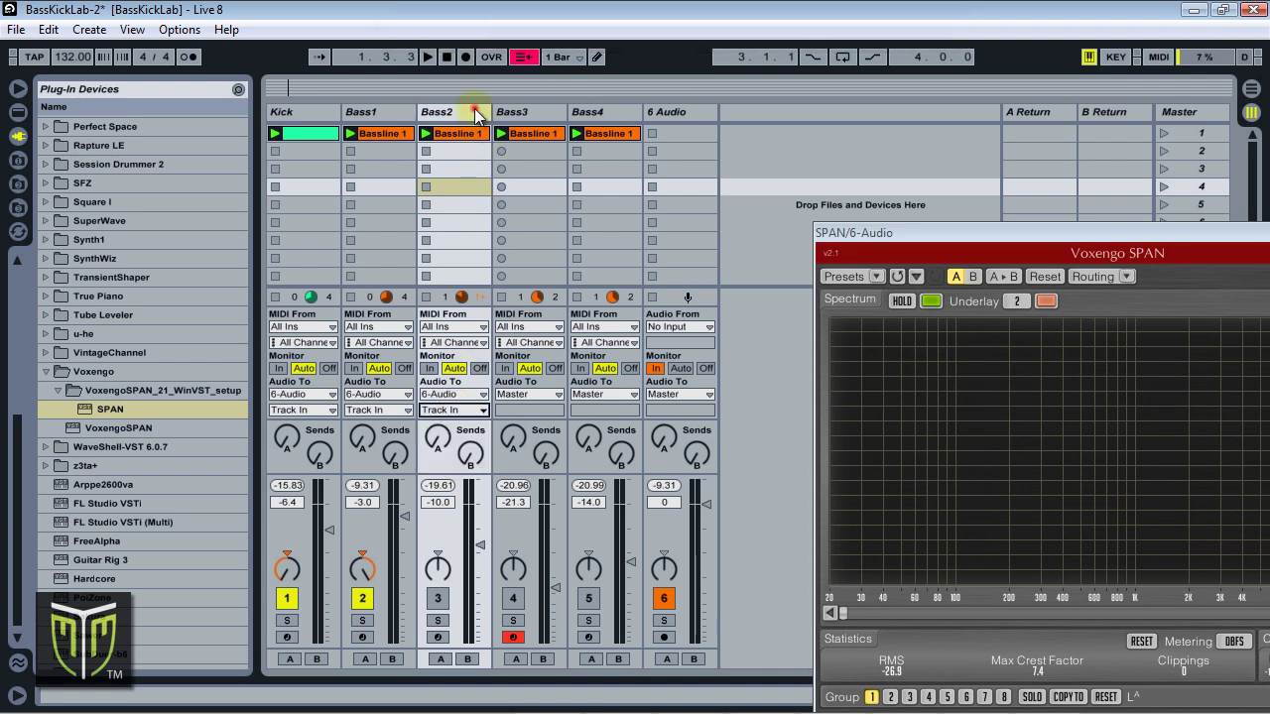
left_click(480, 409)
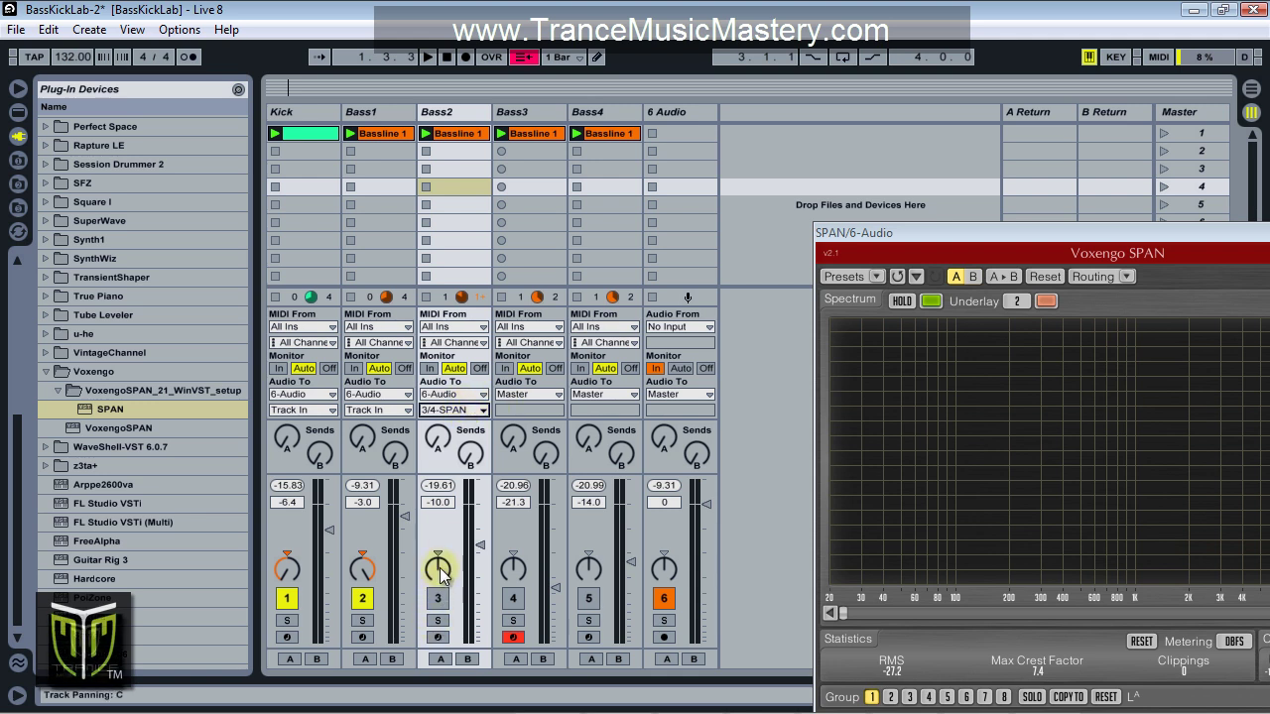
left_click_drag(439, 567, 440, 595)
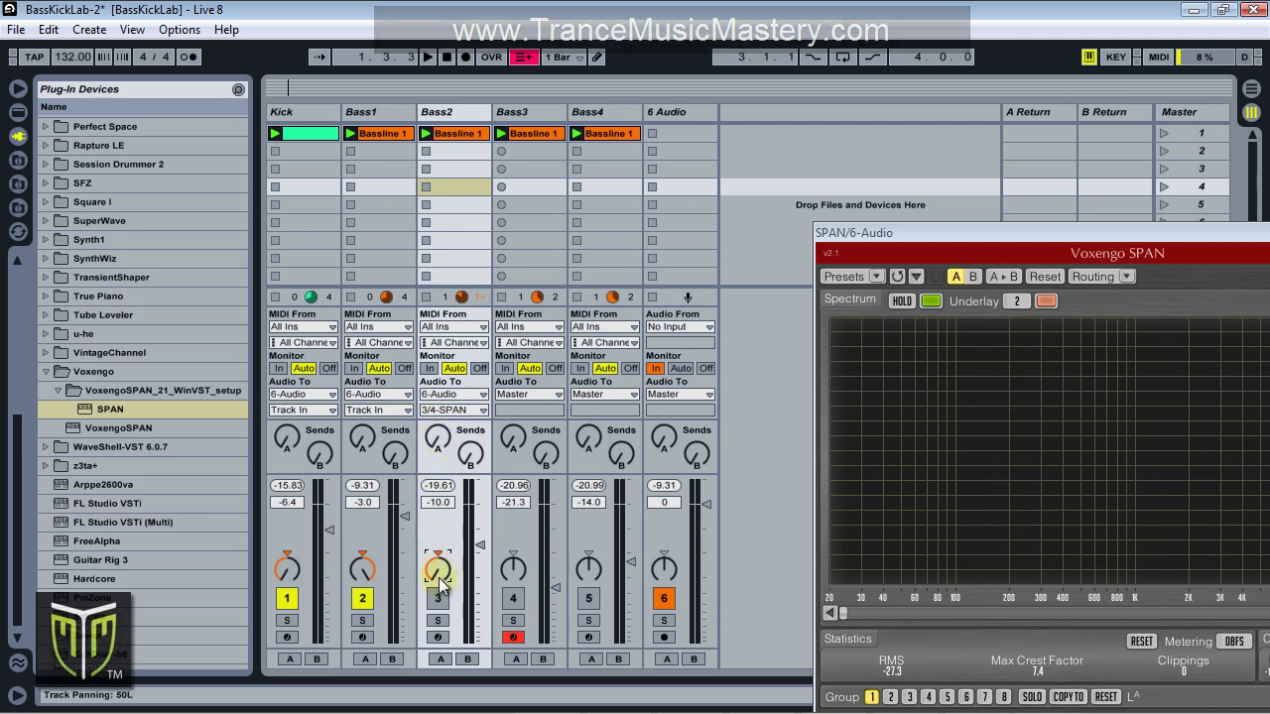
Route the Bass3 track's audio output to 6-Audio on channel 3/4-SPAN and pan the track fully right.
left_click_drag(1050, 238, 858, 79)
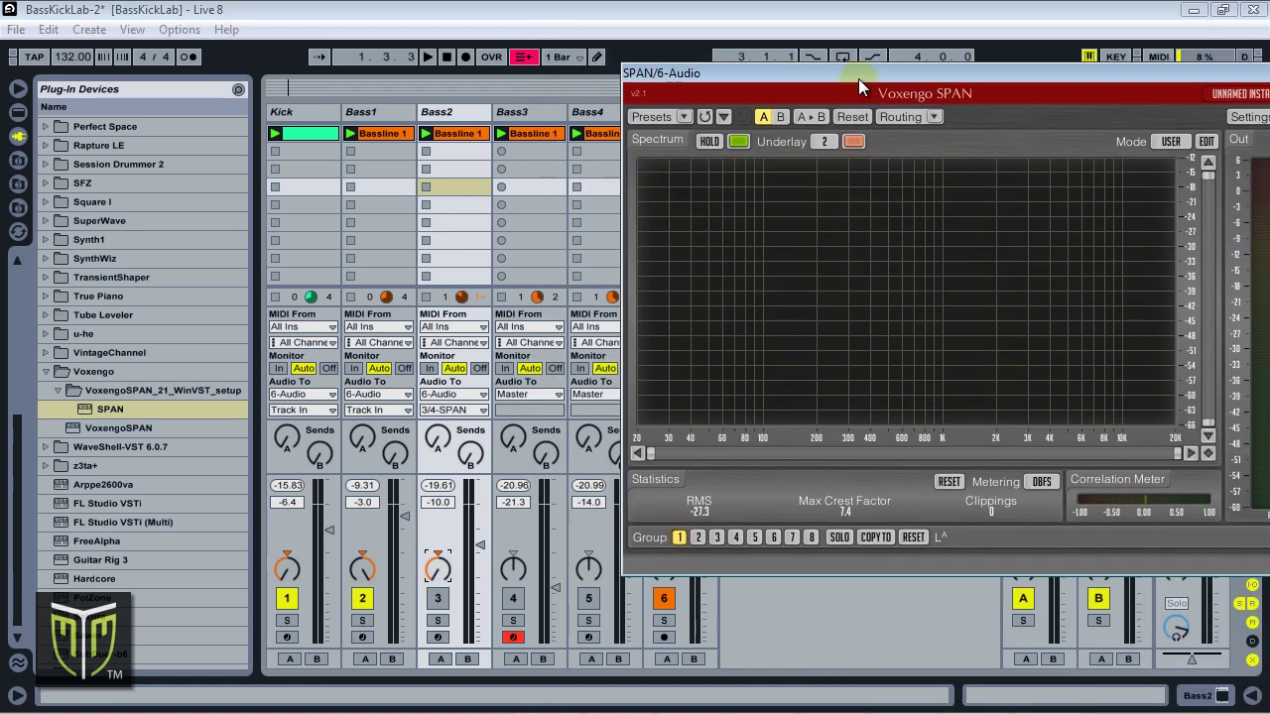
left_click(537, 396)
left_click(544, 457)
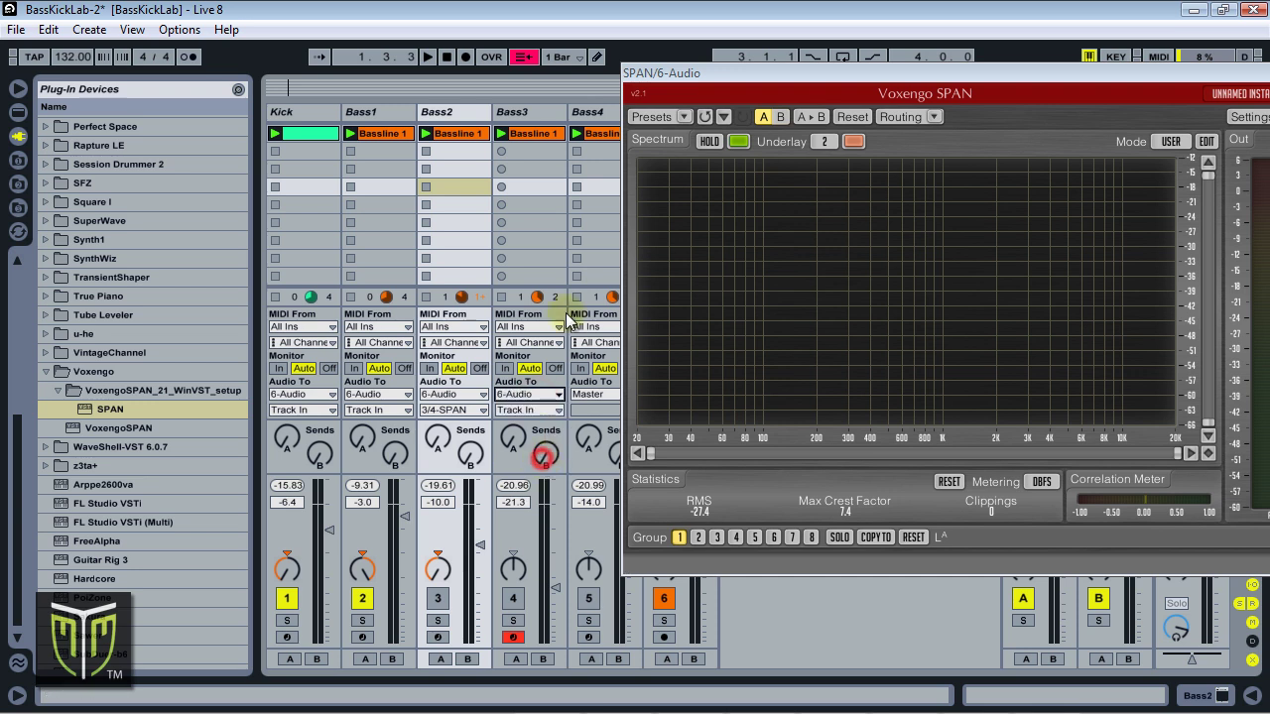
left_click(546, 112)
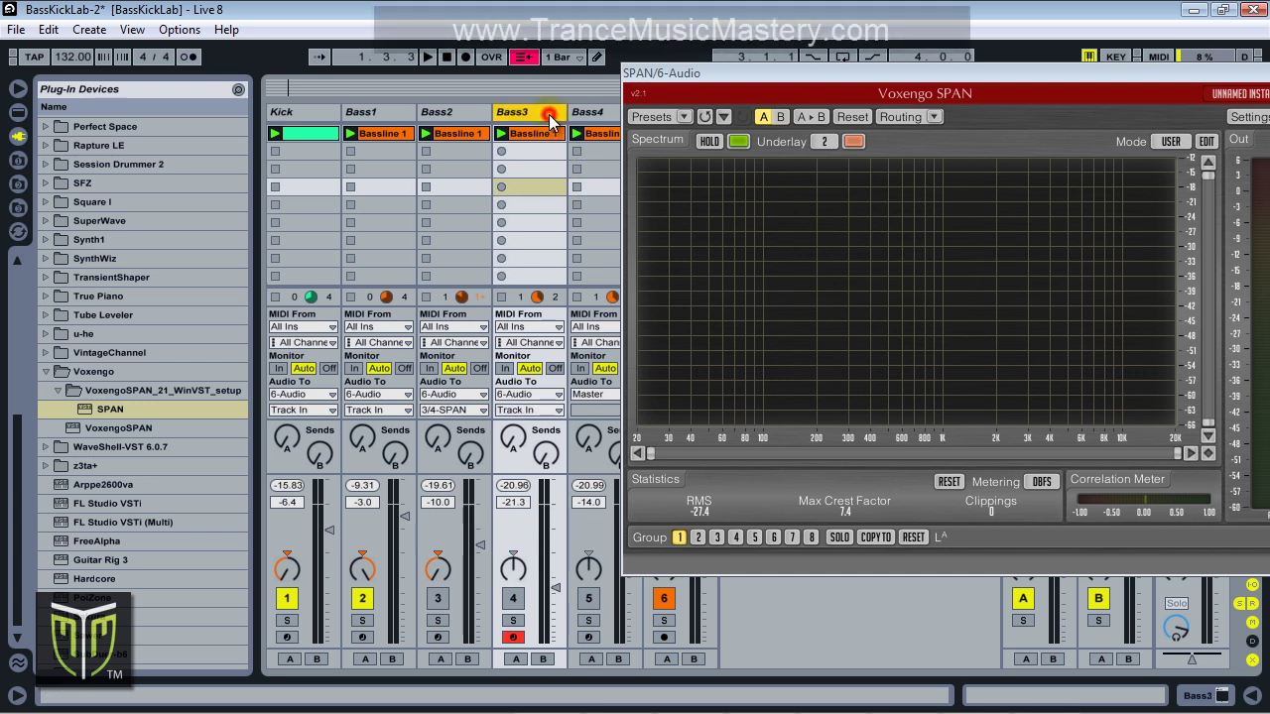
left_click(556, 399)
left_click(544, 464)
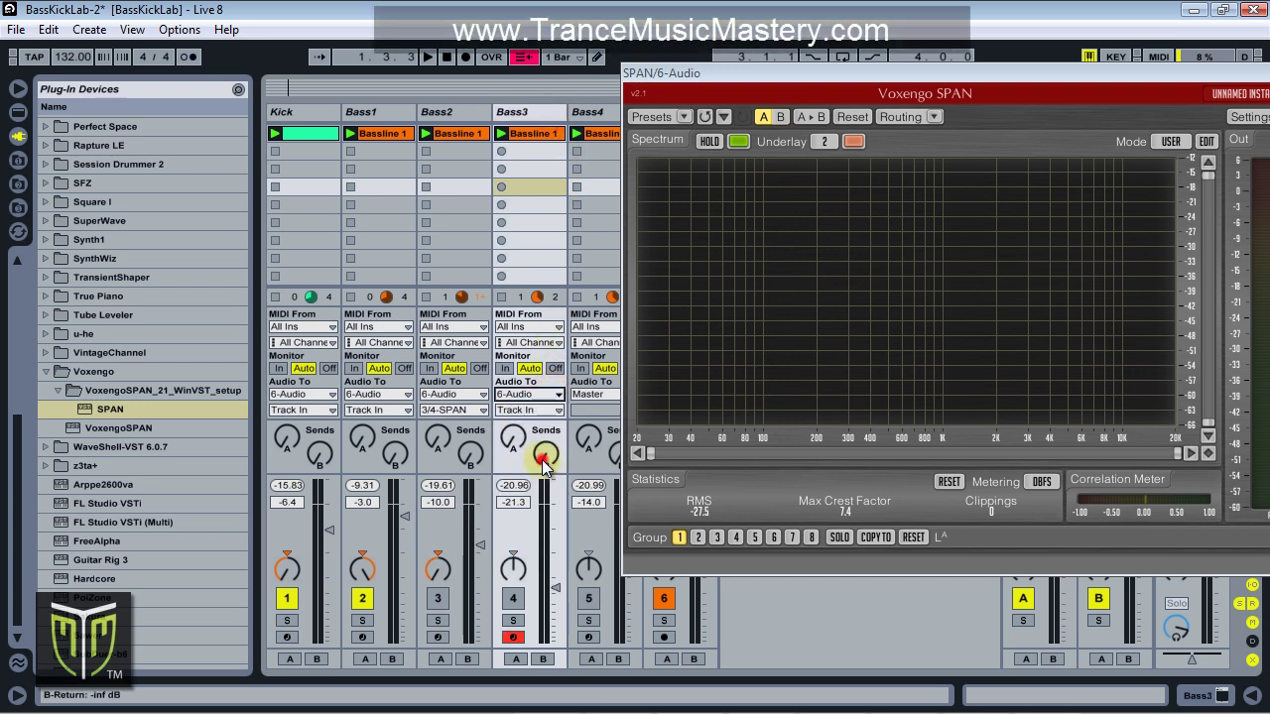
left_click(536, 411)
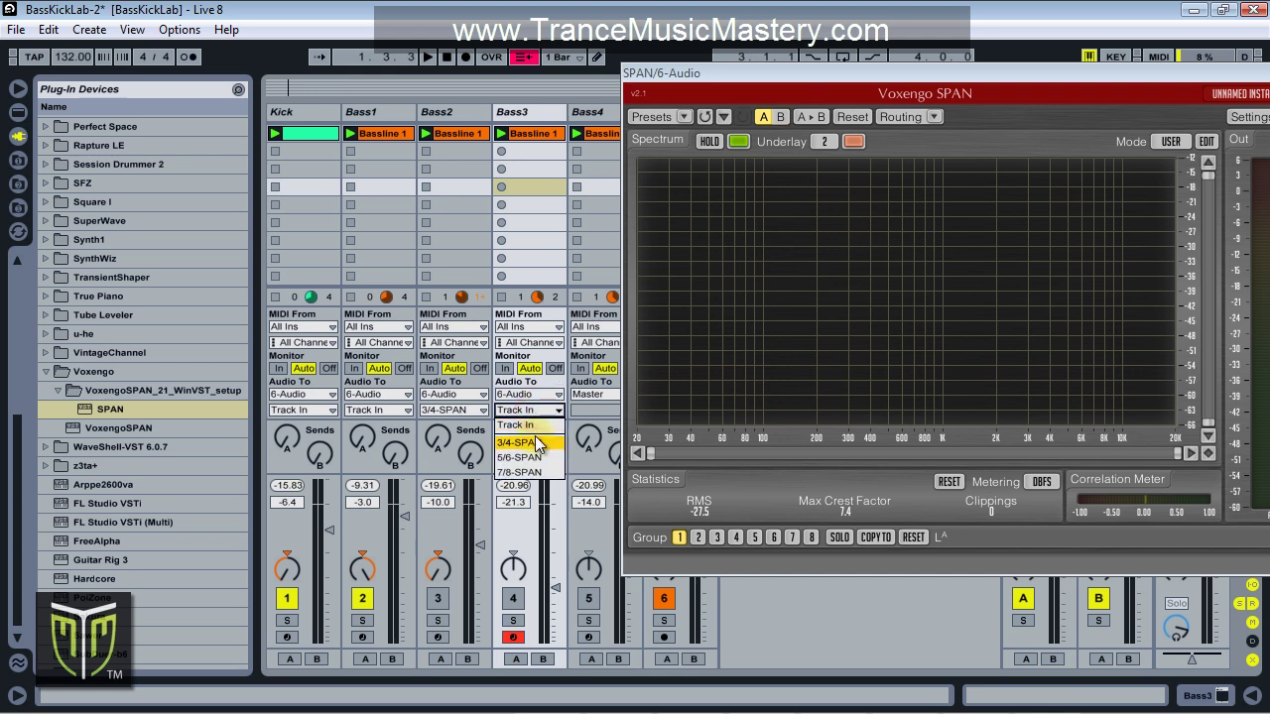
left_click(537, 442)
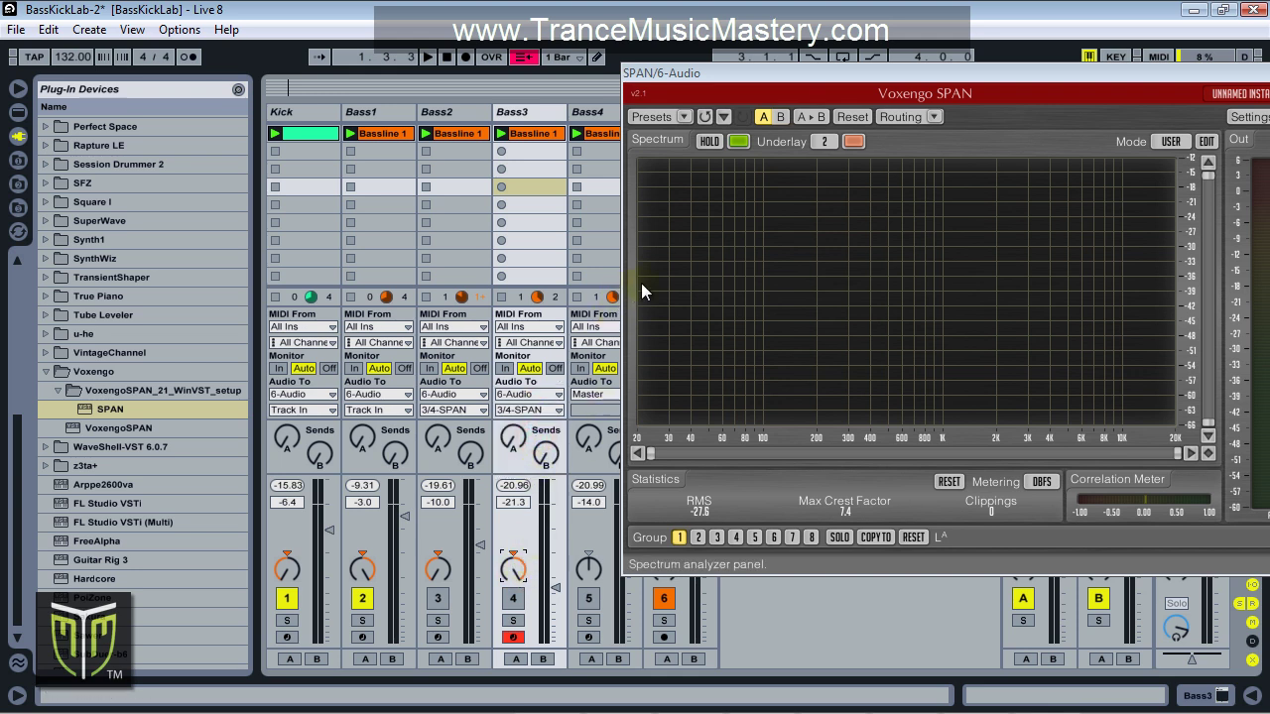
Start playback and activate the muted Bass2 and Bass3 tracks so they feed the SPAN analyzer.
left_click_drag(803, 81, 762, 51)
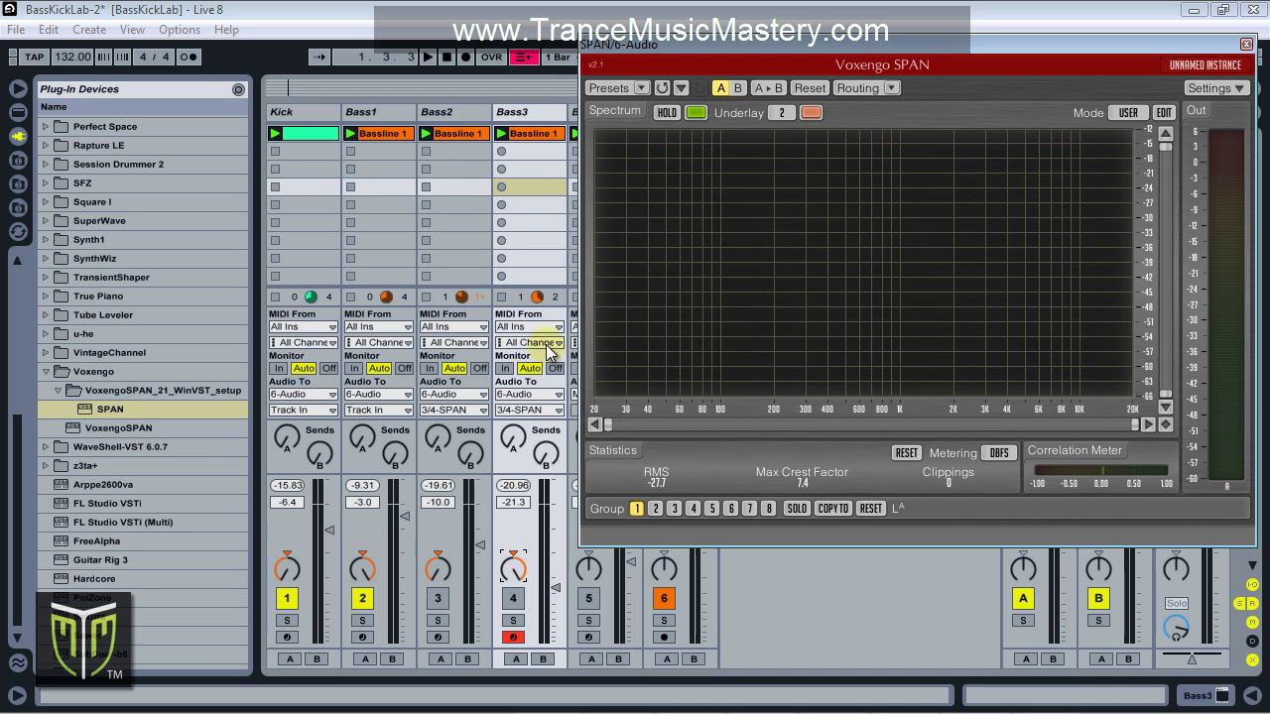
left_click(438, 598)
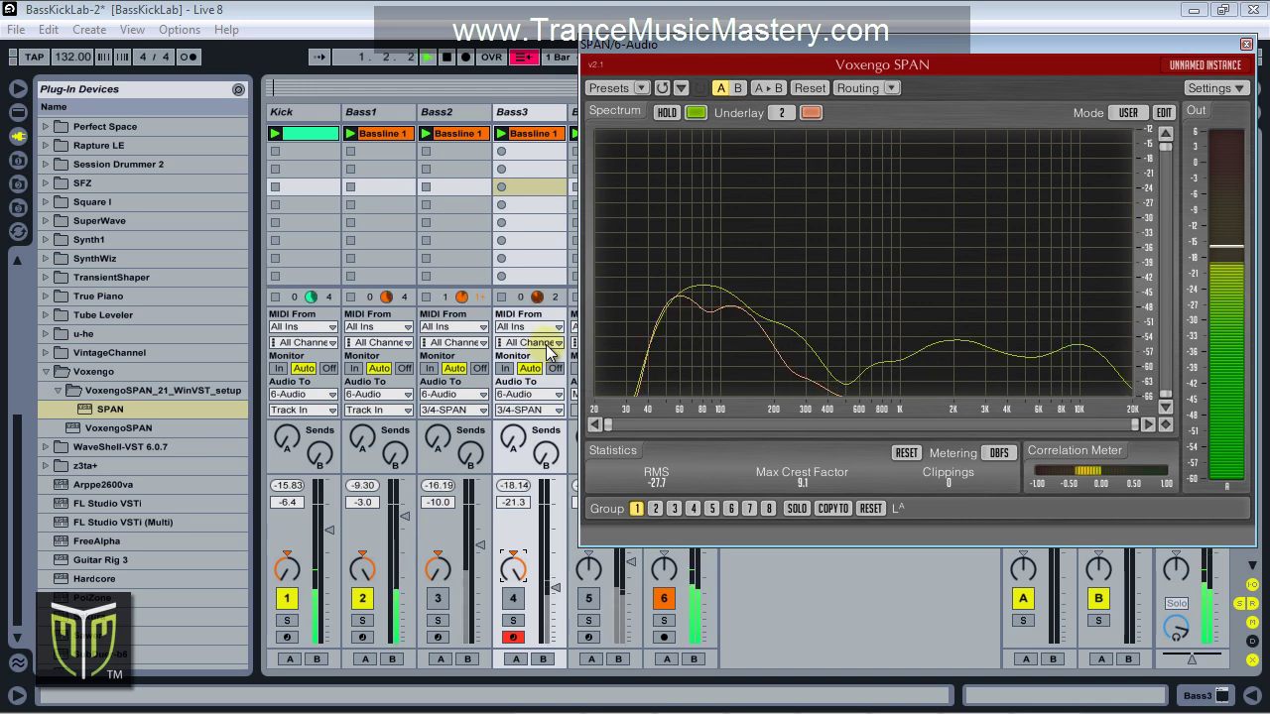
left_click(513, 598)
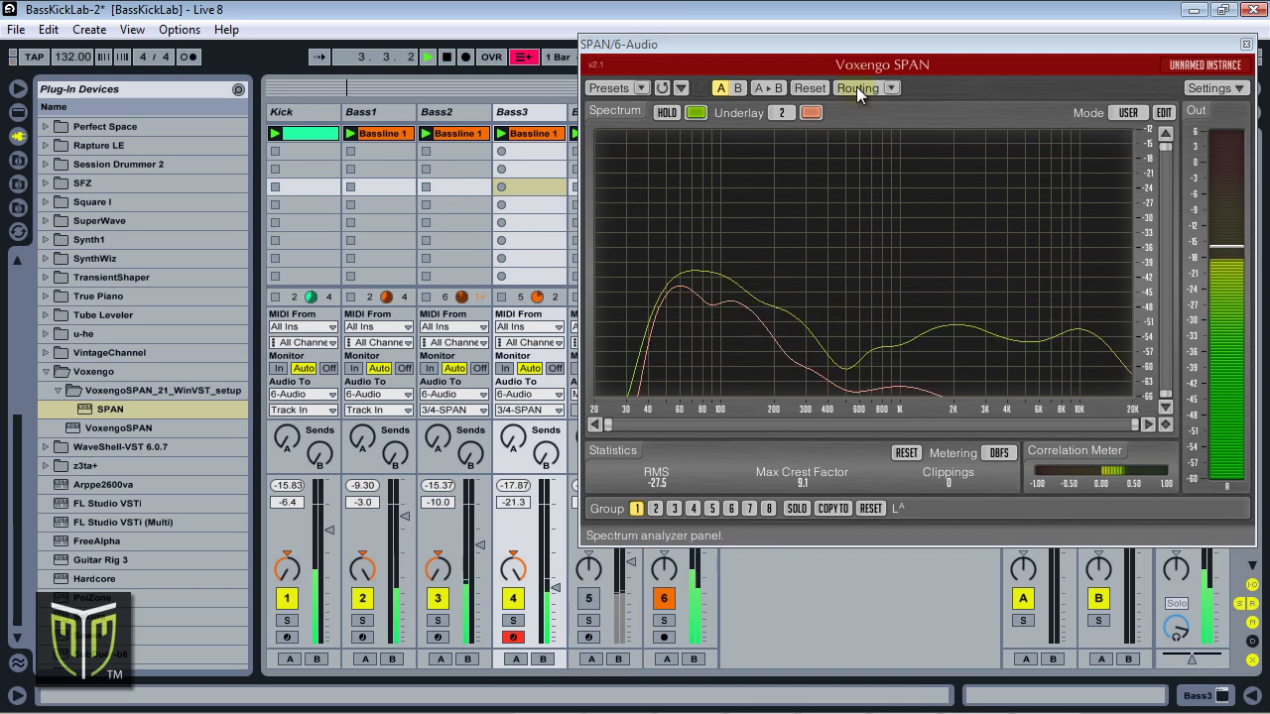
Review SPAN's channel routing map and its quick routing presets without changing them.
left_click_drag(869, 43, 814, 112)
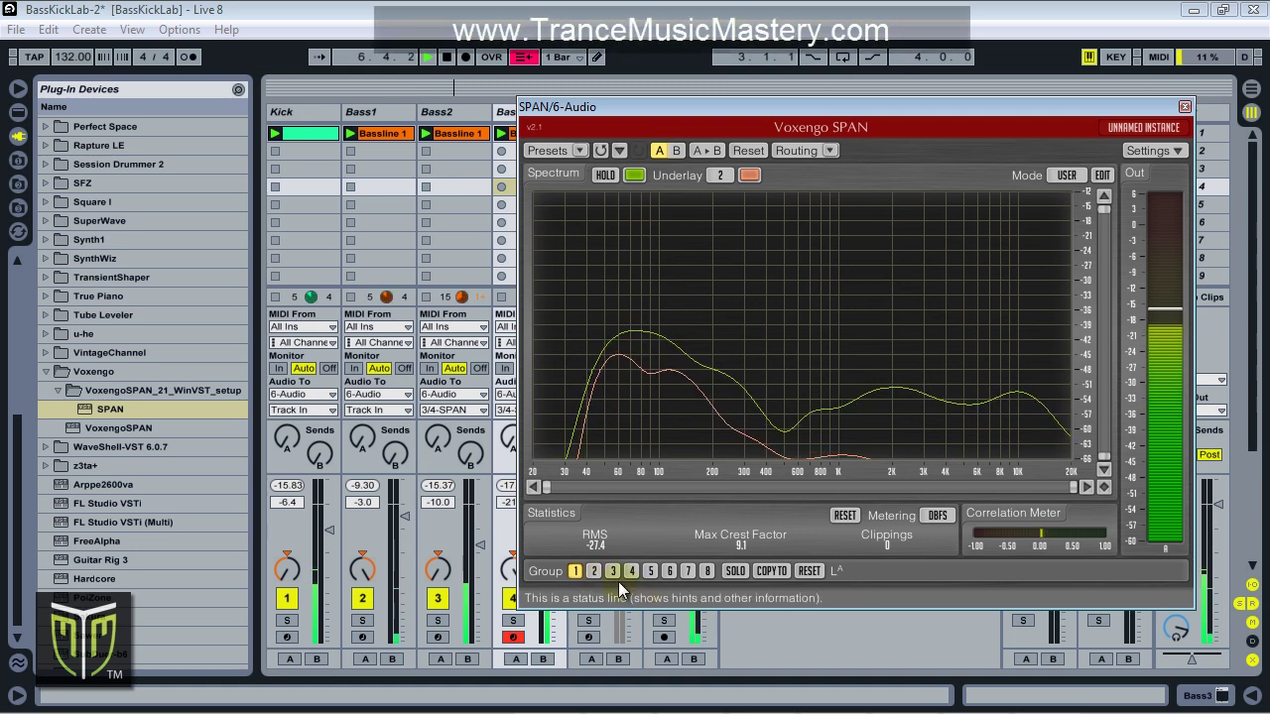
left_click(792, 152)
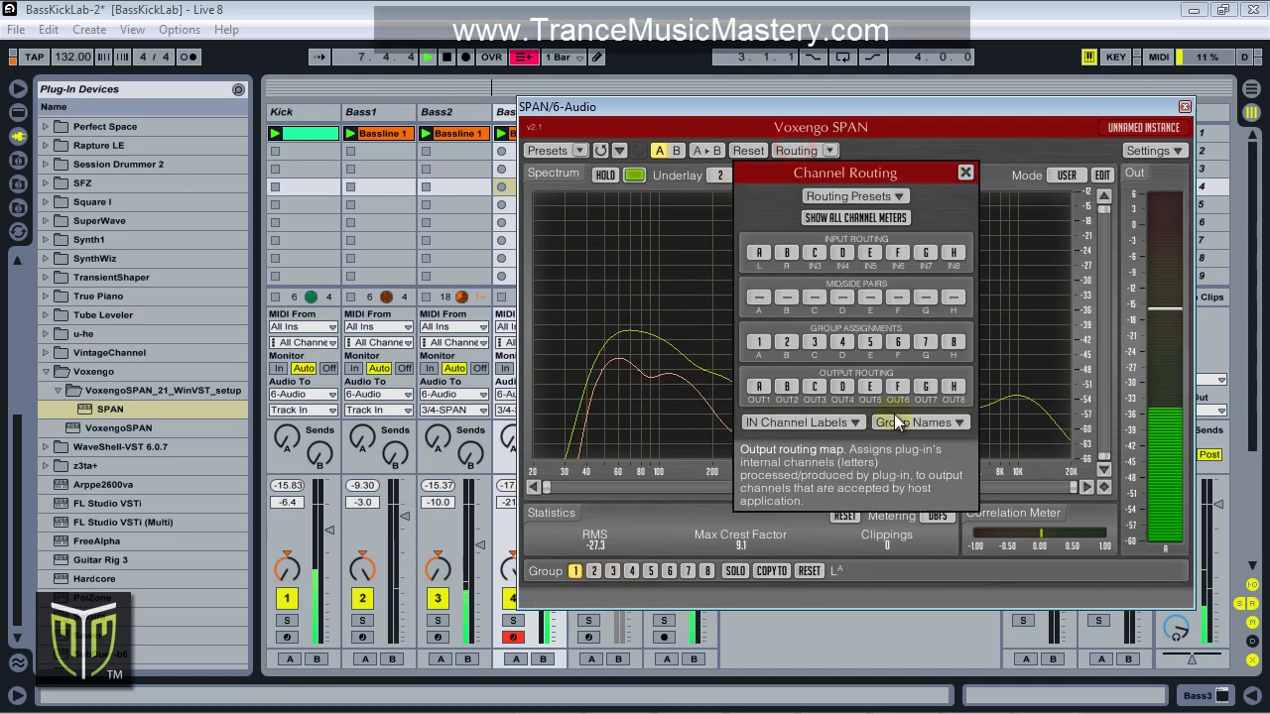
left_click(838, 156)
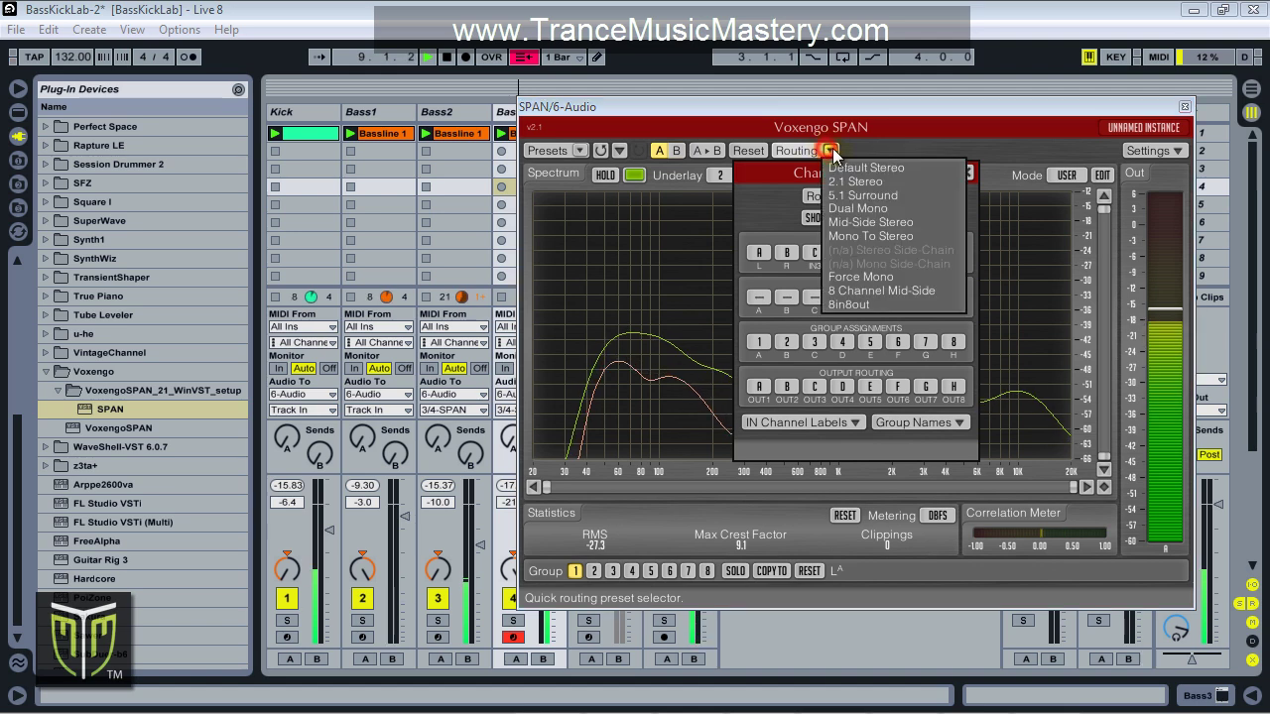
left_click(852, 149)
left_click(964, 173)
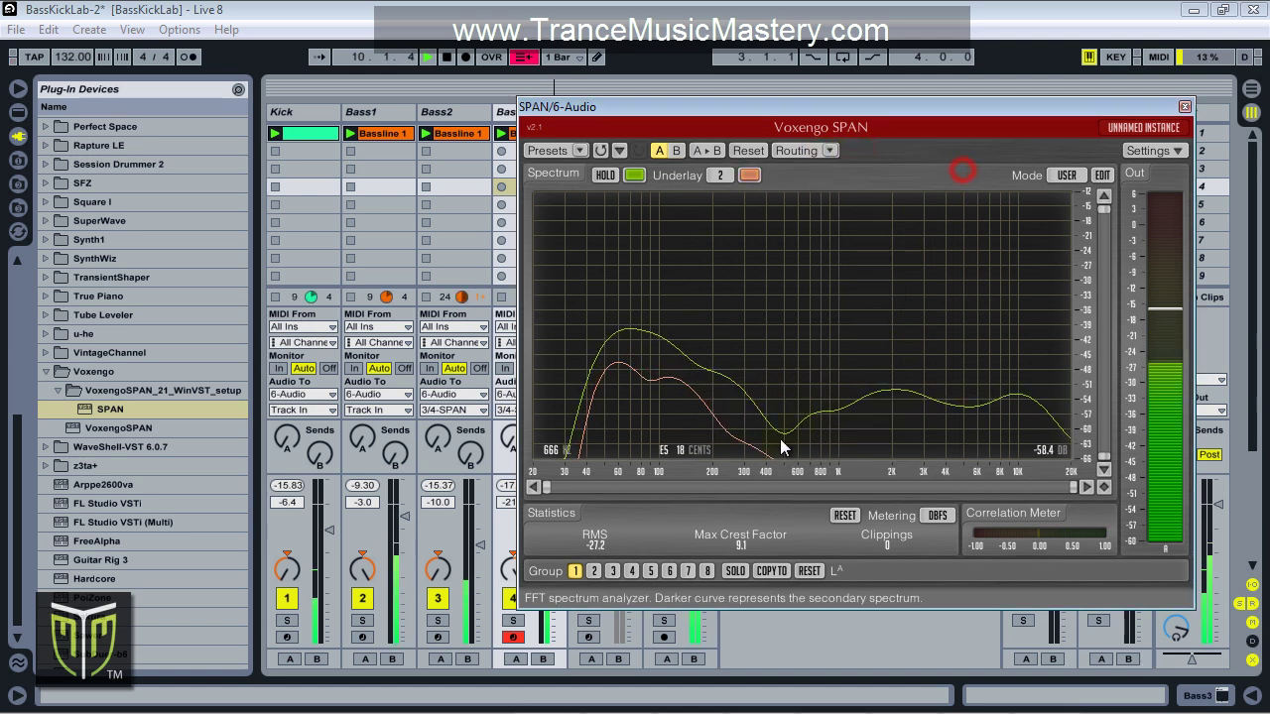
View the spectrum of channel group 3 for Bass2 and of group 4 for Bass3 in SPAN.
left_click(614, 573)
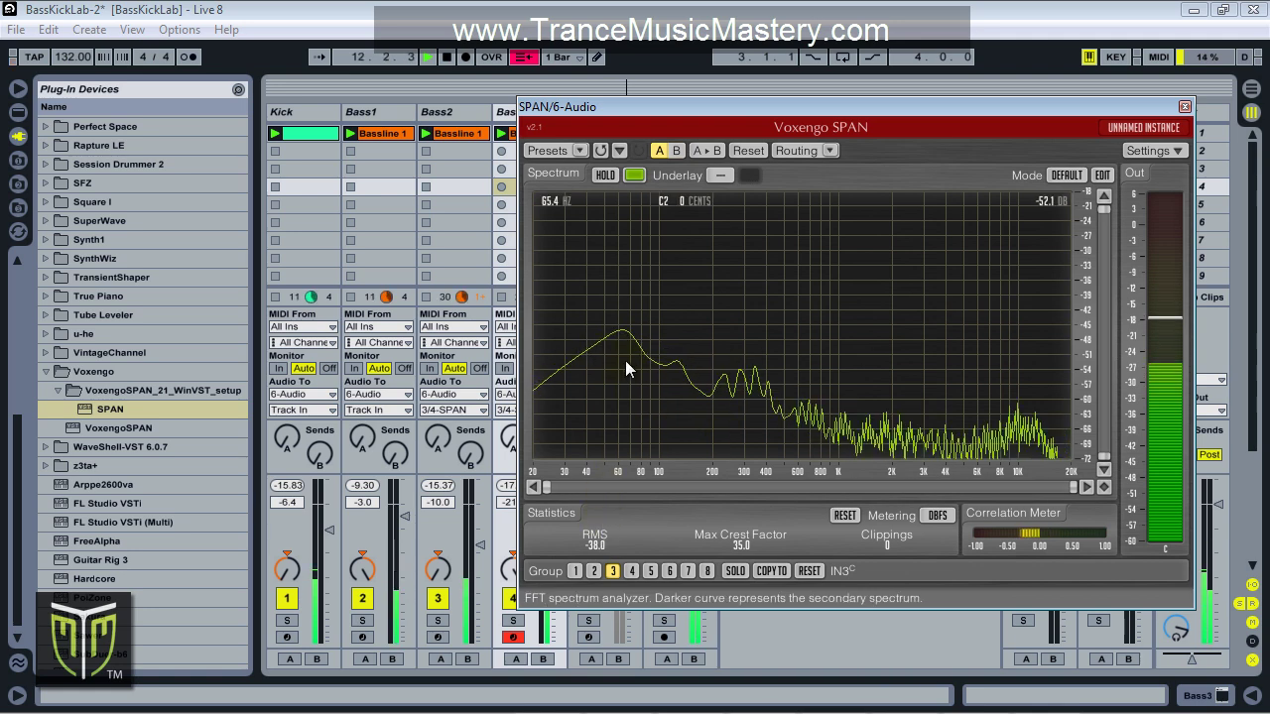
left_click_drag(707, 105, 807, 104)
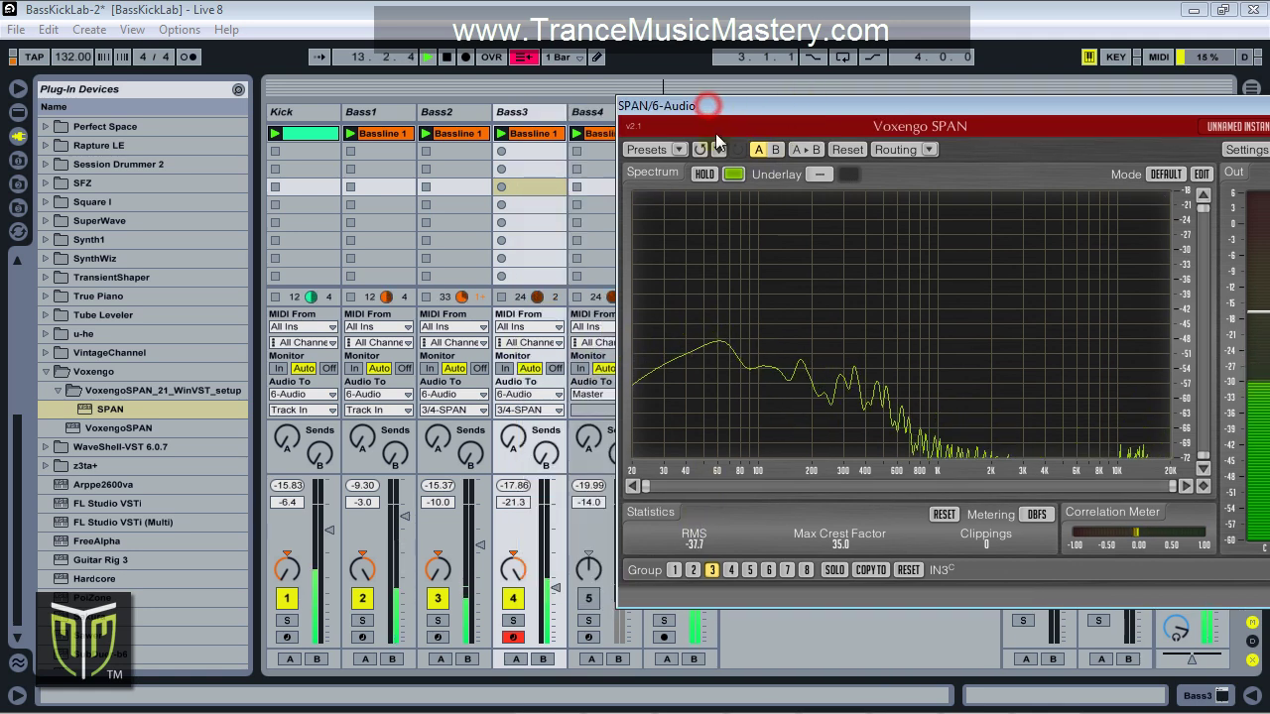
left_click(455, 113)
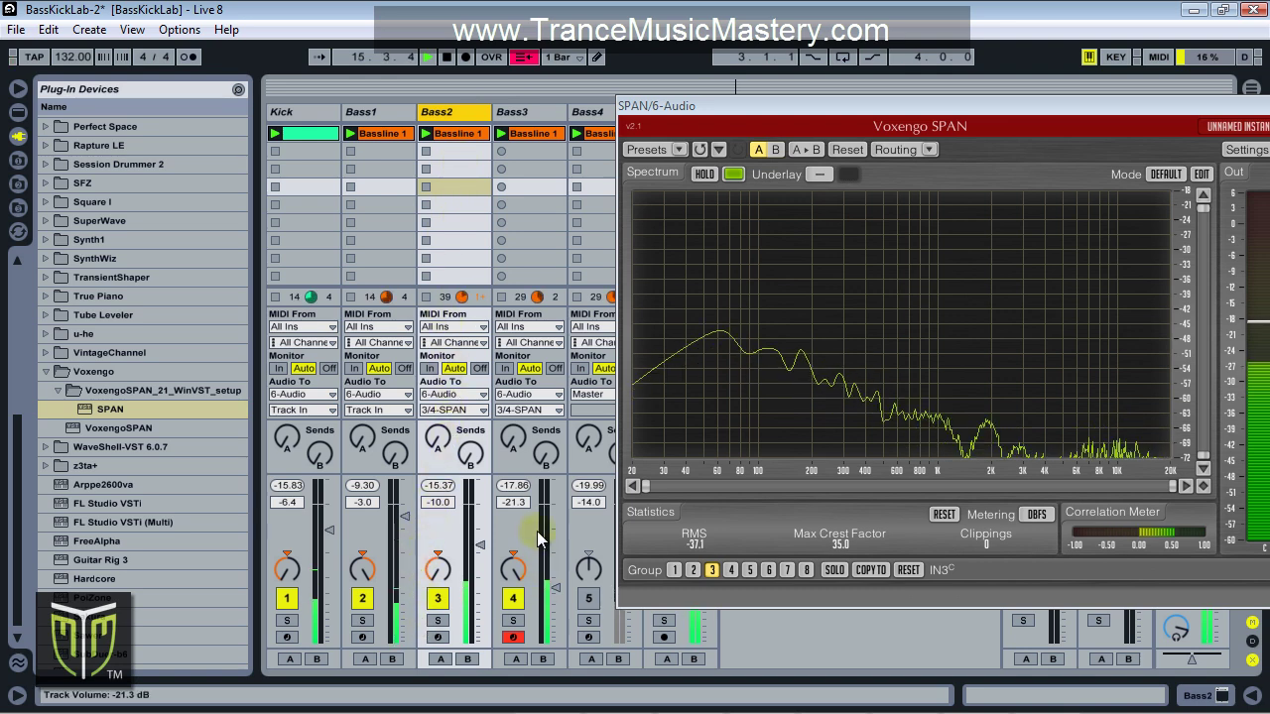
left_click(732, 569)
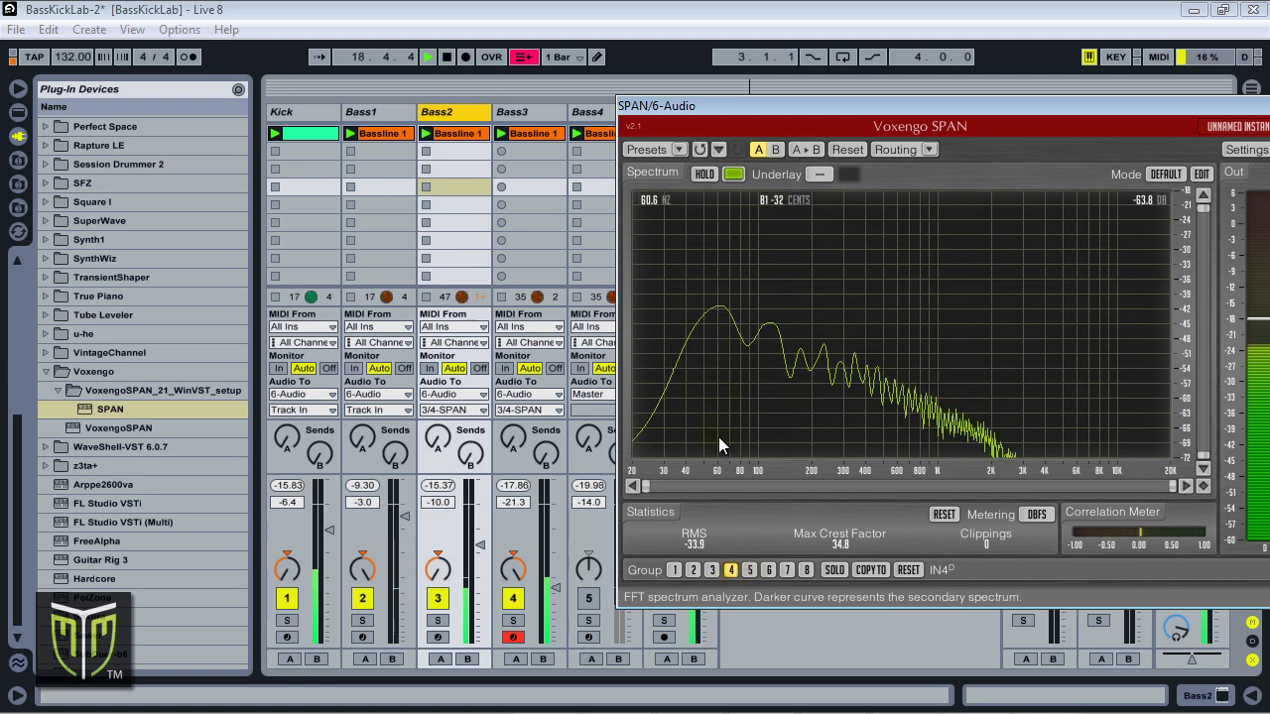
left_click(547, 113)
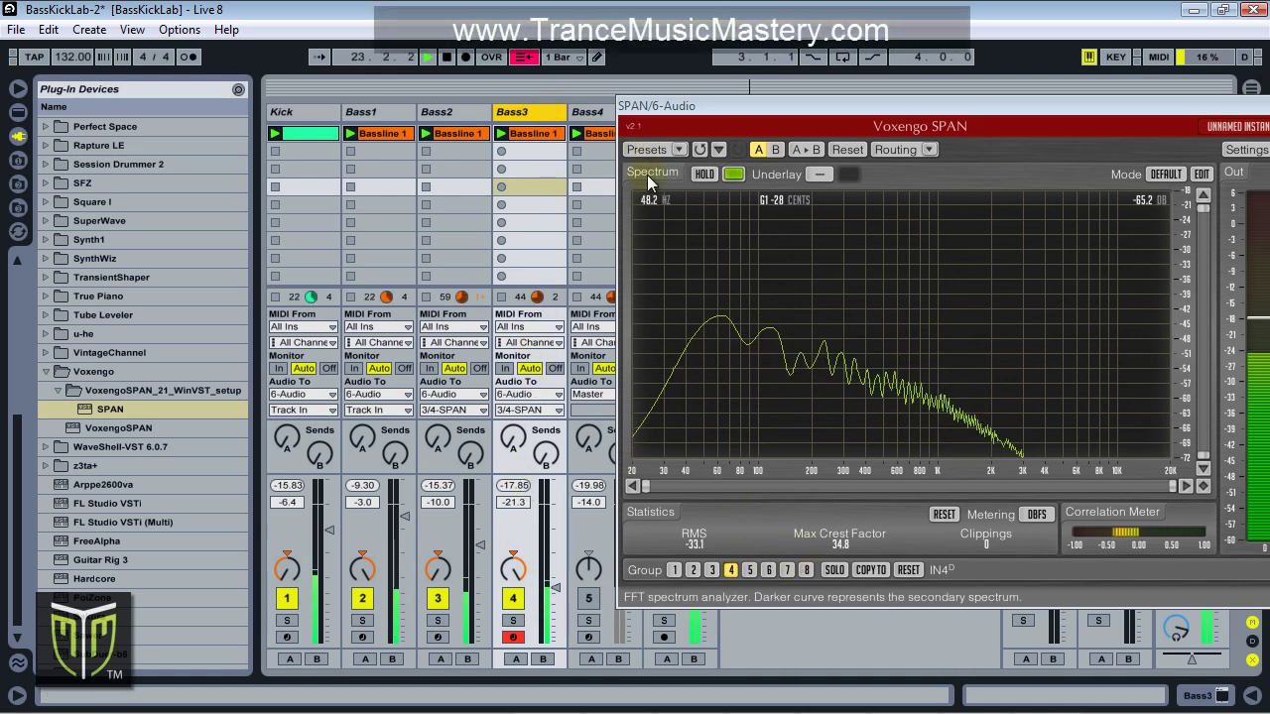
Display channel group 3 in SPAN and set its spectrum mode to Master.
left_click_drag(645, 111, 554, 141)
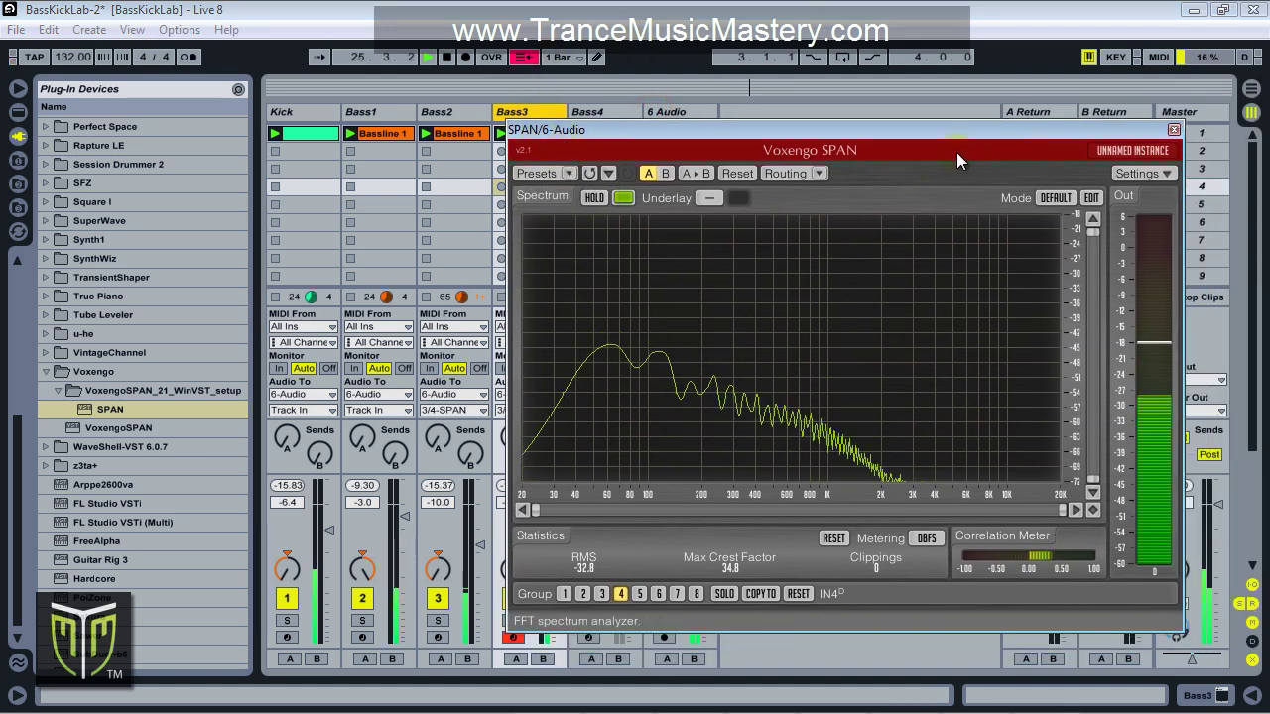
left_click(600, 592)
left_click(1053, 195)
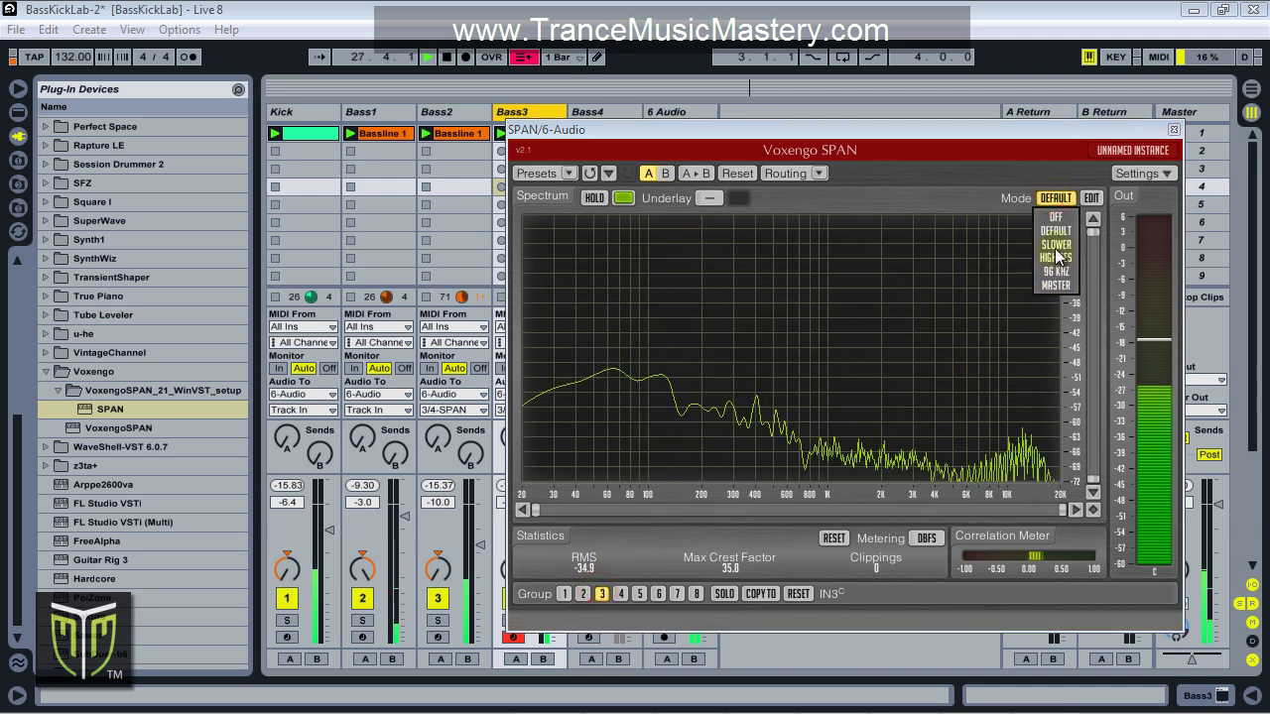
left_click(1051, 289)
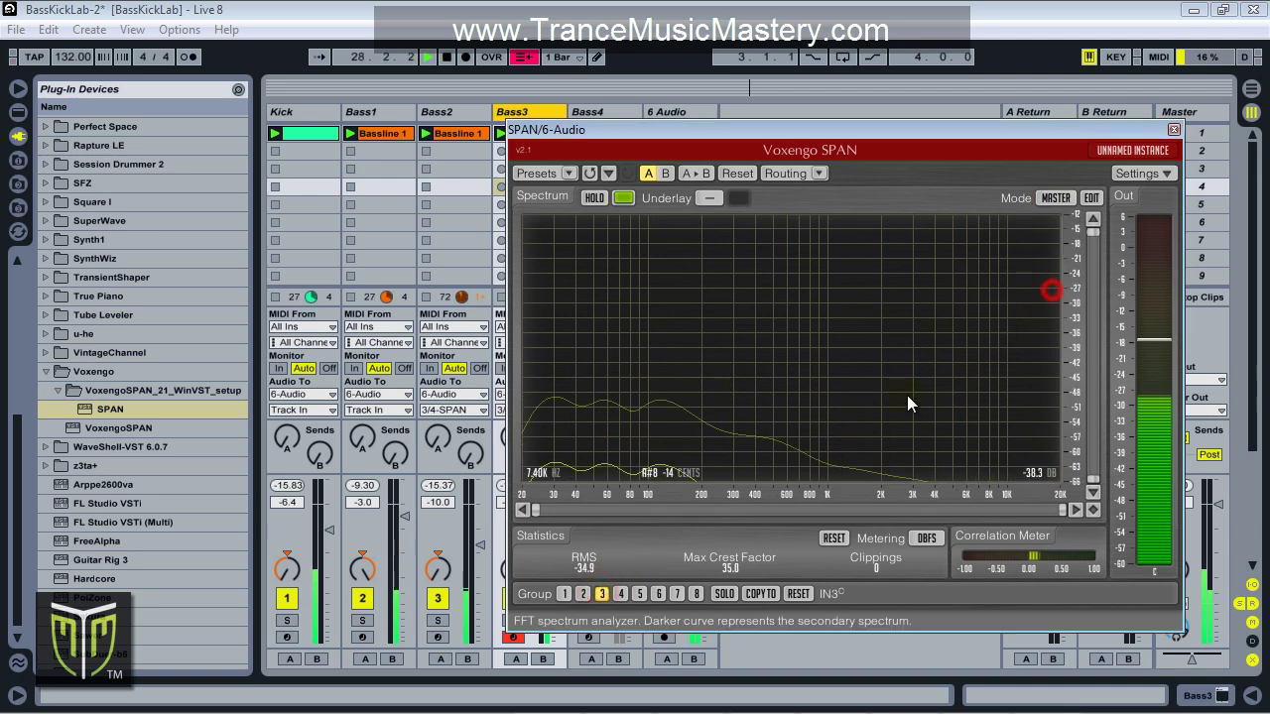
Turn off the second spectrum for channel group 3 in SPAN's Spectrum Mode Editor.
left_click(1093, 197)
left_click(1008, 231)
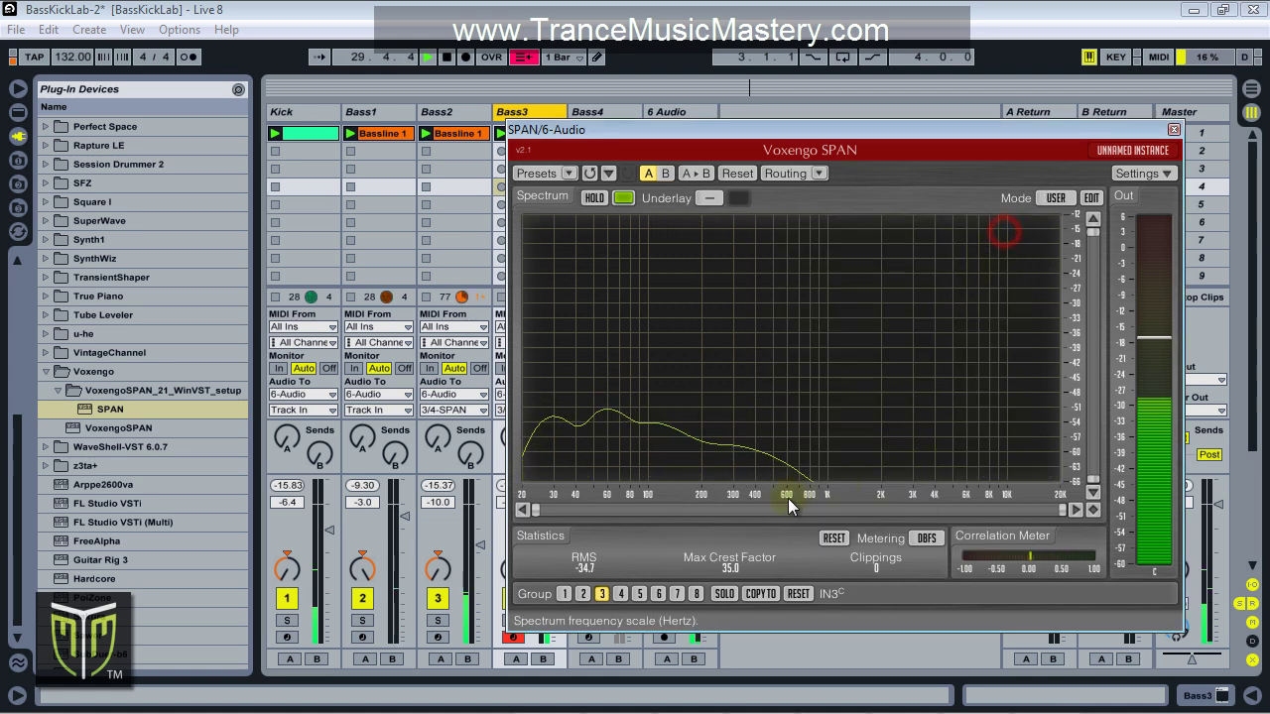
Set channel group 4's spectrum mode to Master and turn off its second spectrum.
left_click(619, 593)
left_click(1055, 198)
left_click(1053, 284)
left_click(1091, 198)
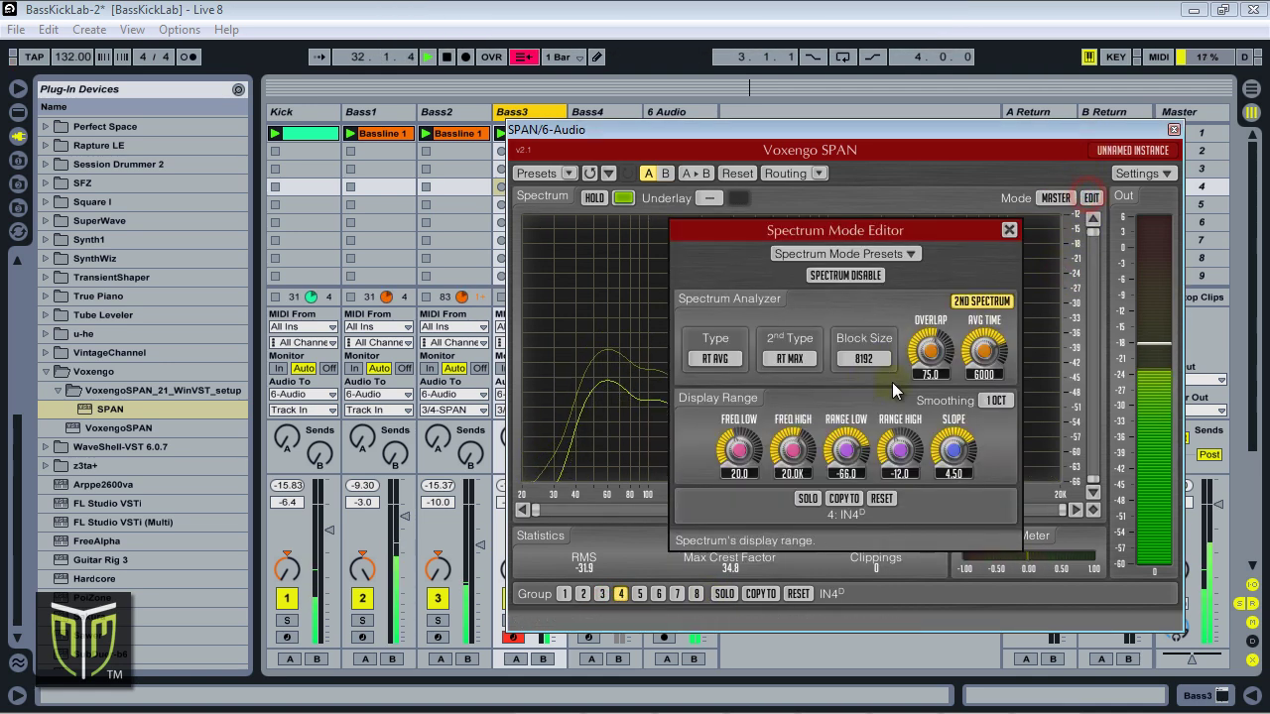
left_click(789, 350)
left_click(1008, 230)
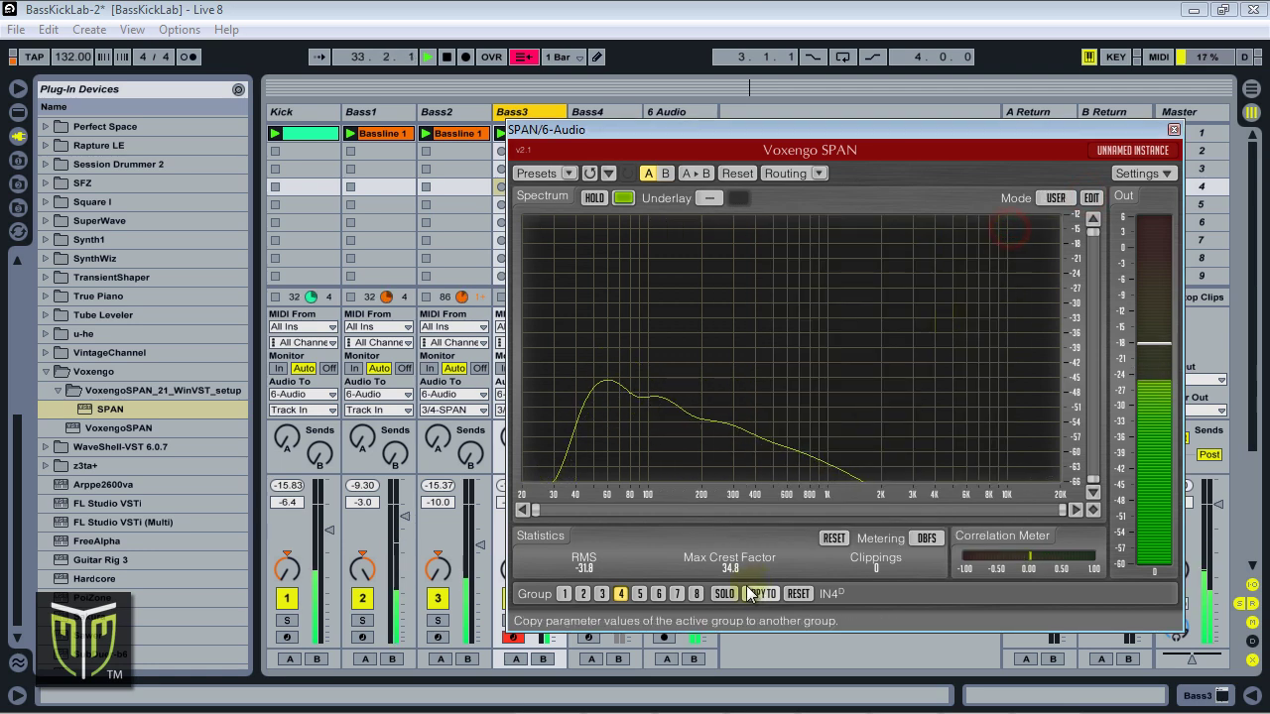
Display channel group 2 in SPAN with group 3 as its underlay spectrum.
left_click(585, 593)
left_click(564, 594)
right_click(580, 593)
left_click(584, 593)
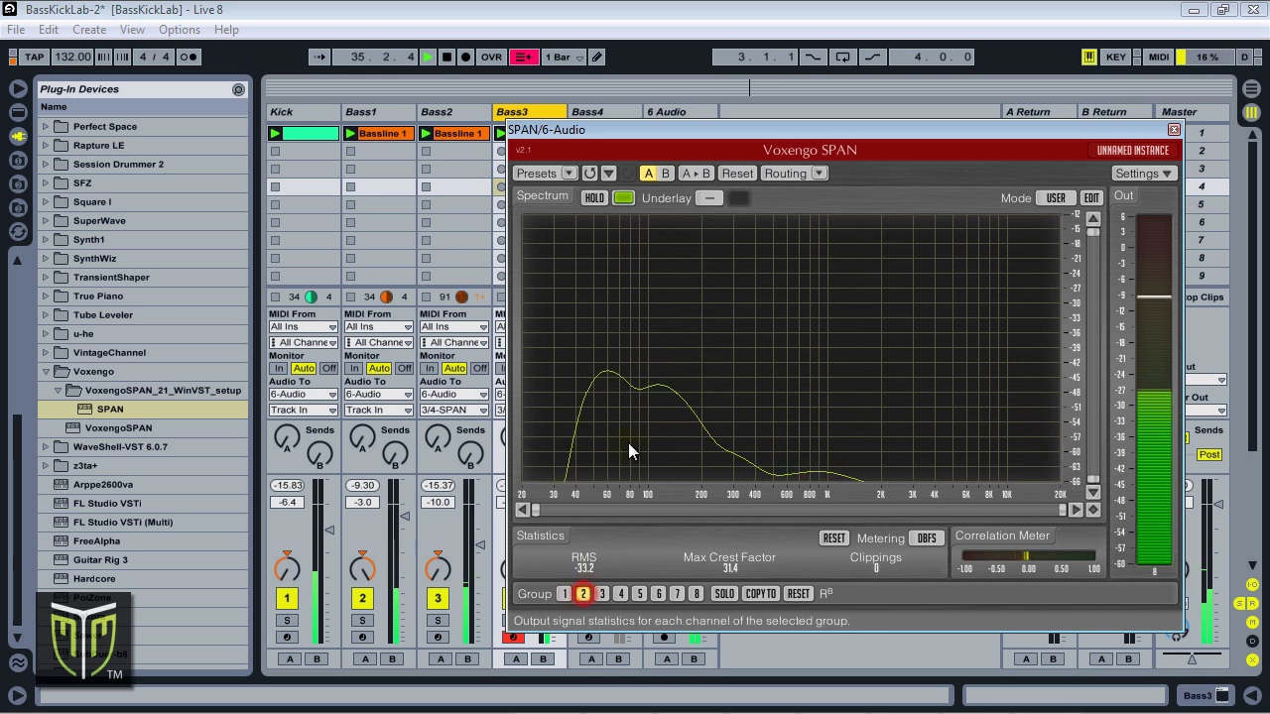
left_click(707, 195)
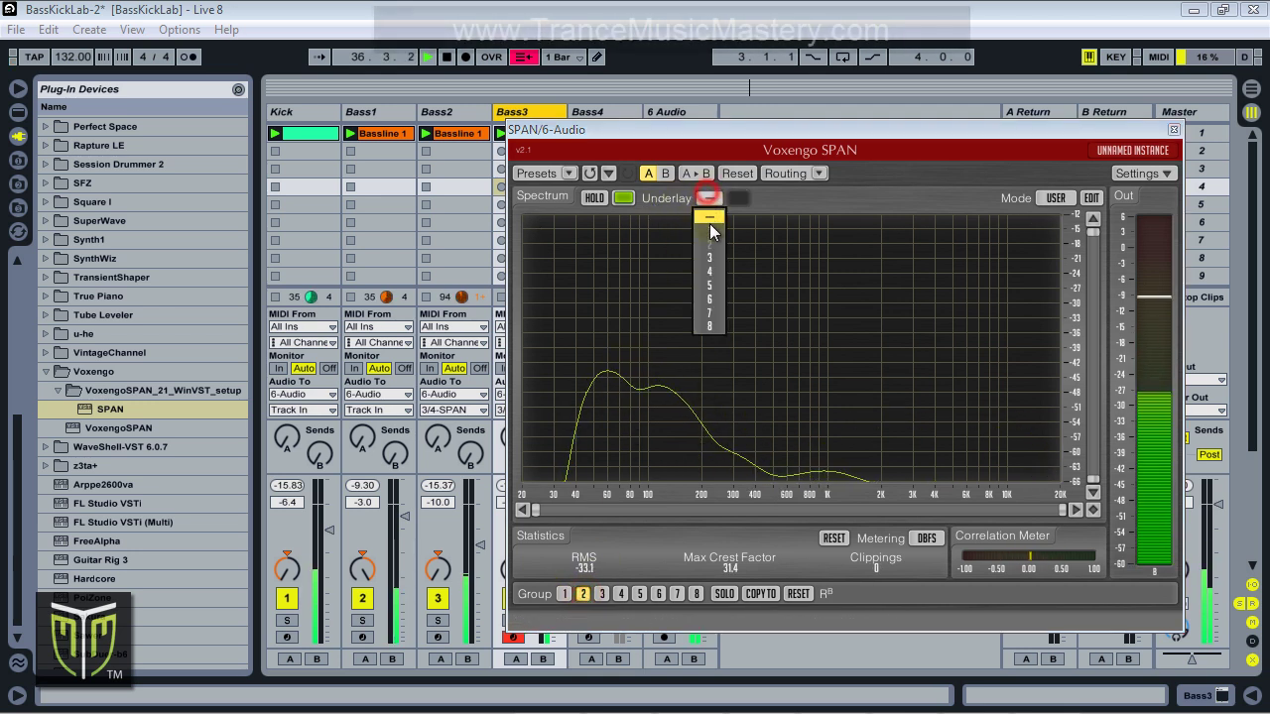
left_click(711, 257)
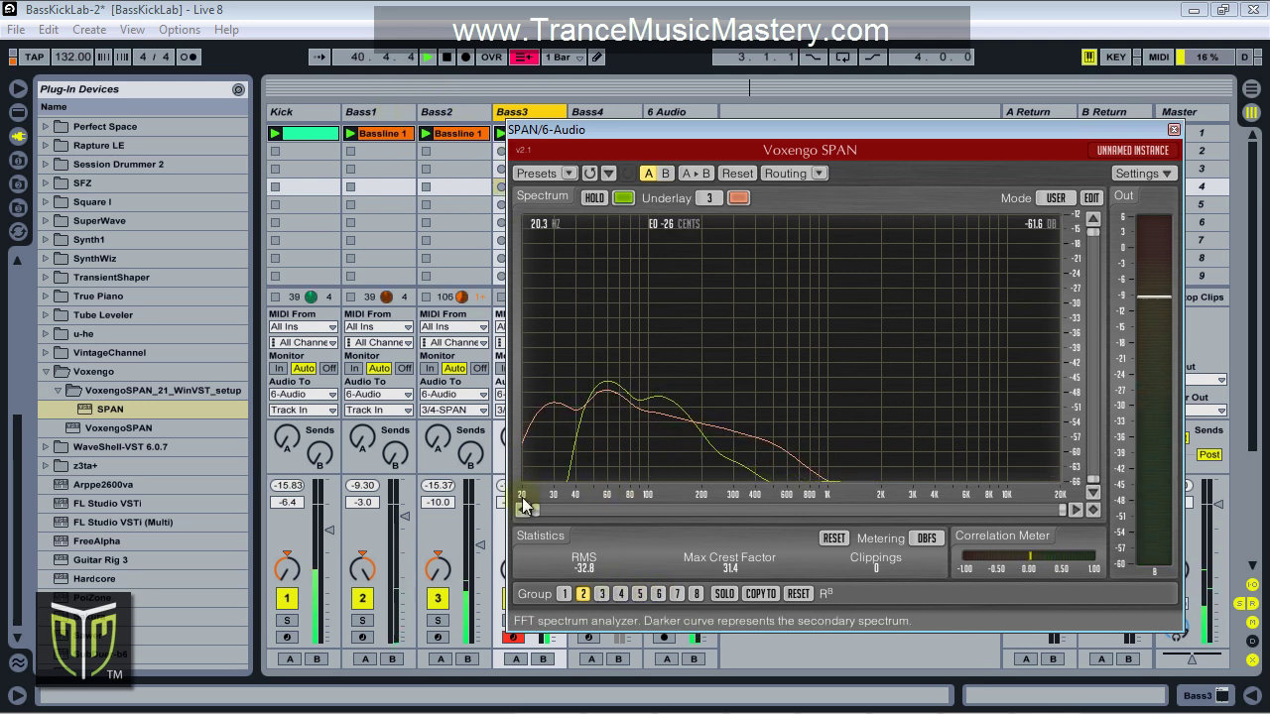
Display channel group 3 in SPAN with group 4 as its underlay spectrum.
left_click(606, 597)
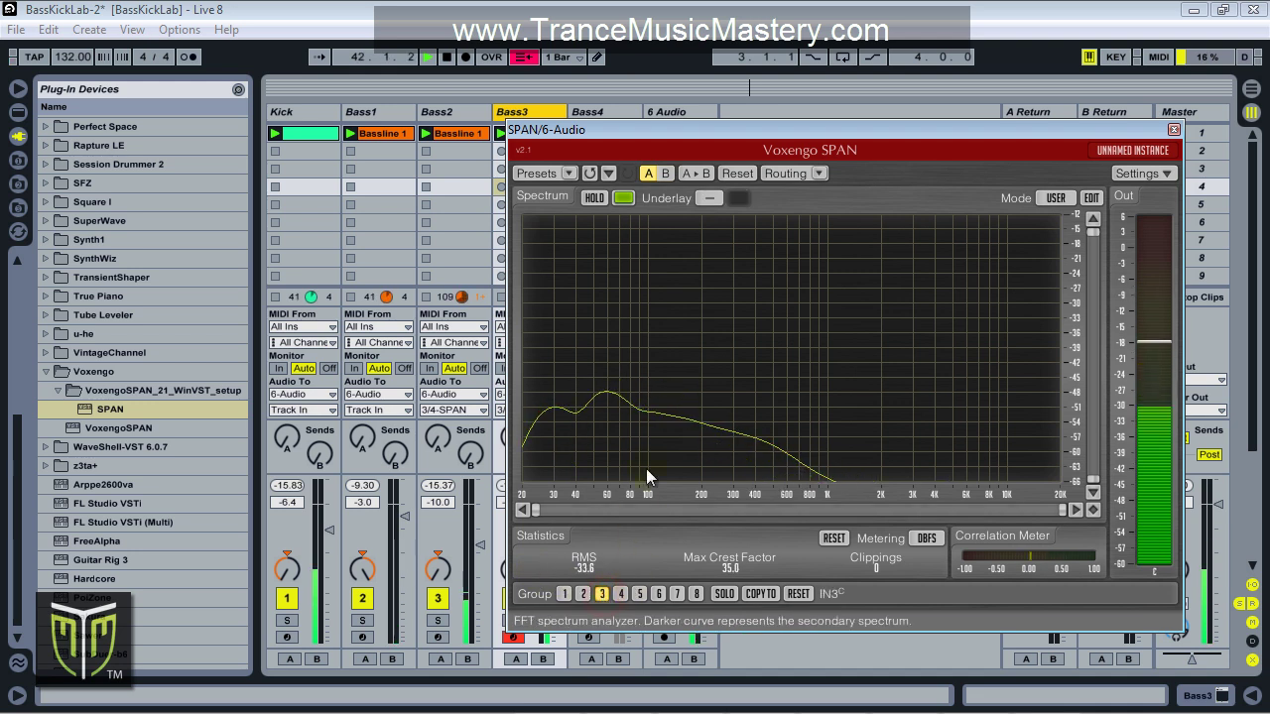
left_click(707, 200)
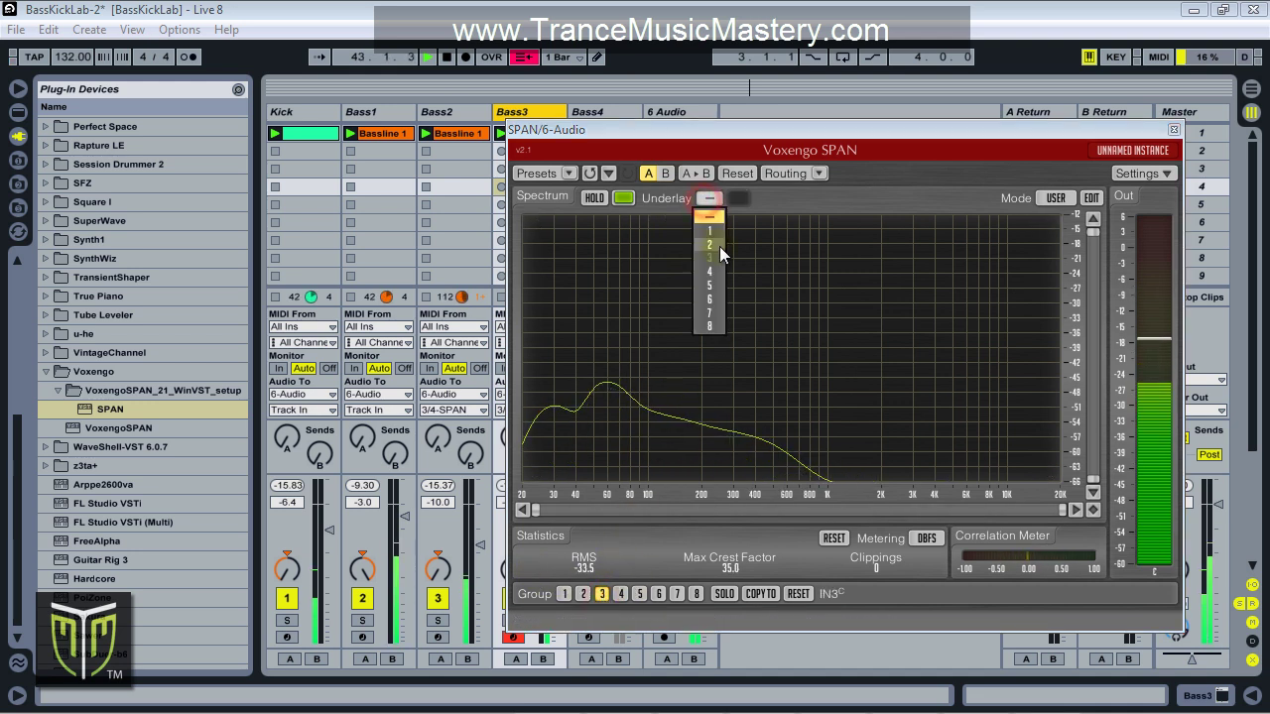
left_click(712, 272)
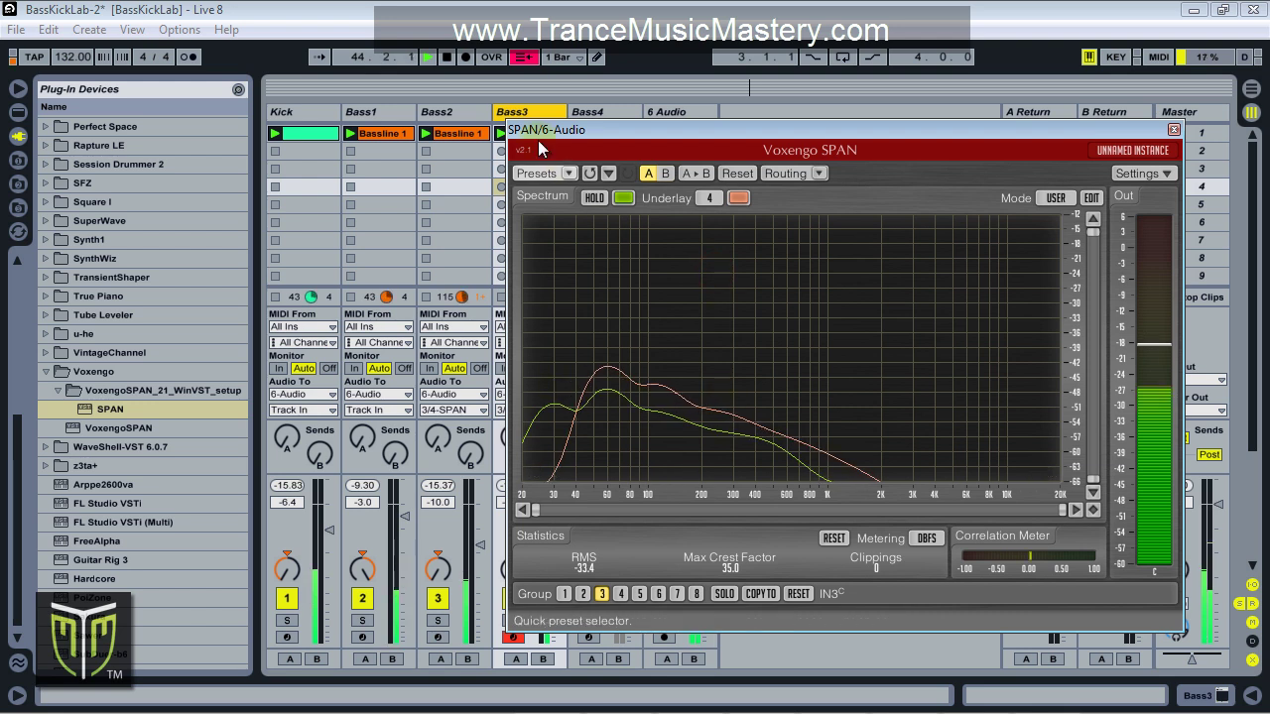
Uncover the Bass2 and Bass3 tracks to relate them to the overlaid spectra, and view channel group 4 in SPAN.
left_click_drag(584, 128, 679, 132)
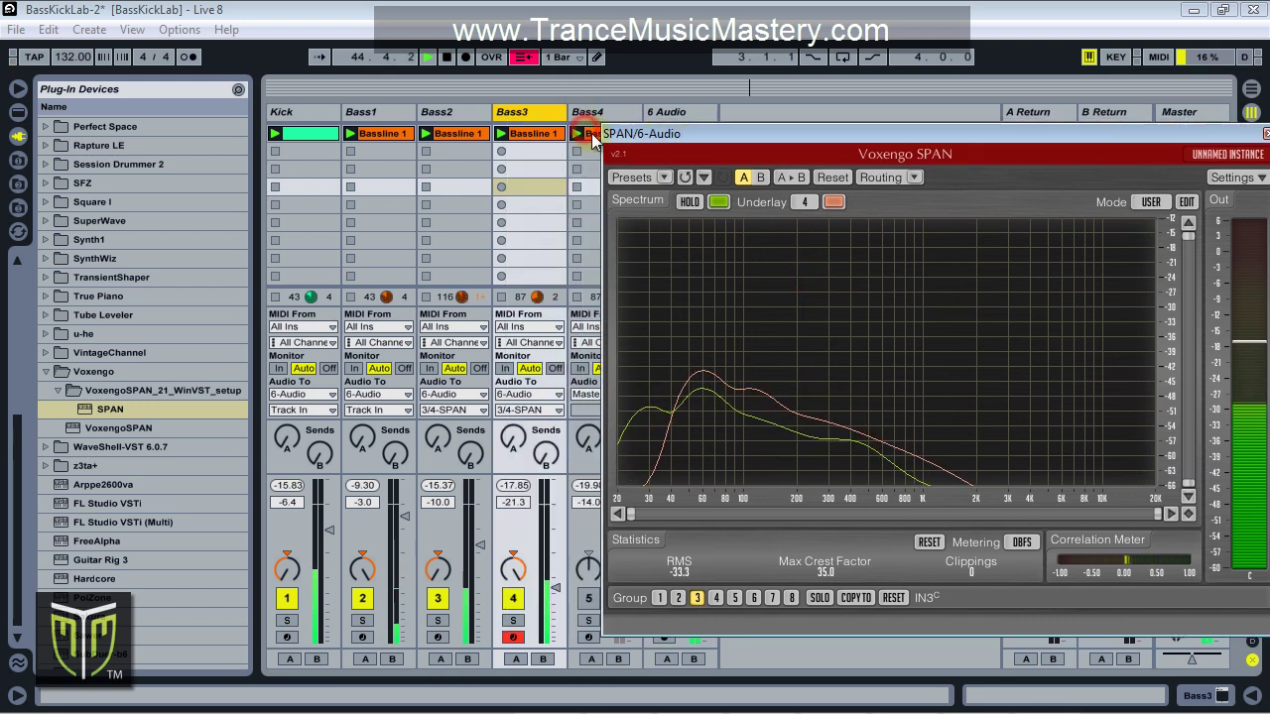
left_click(469, 112)
left_click(511, 116)
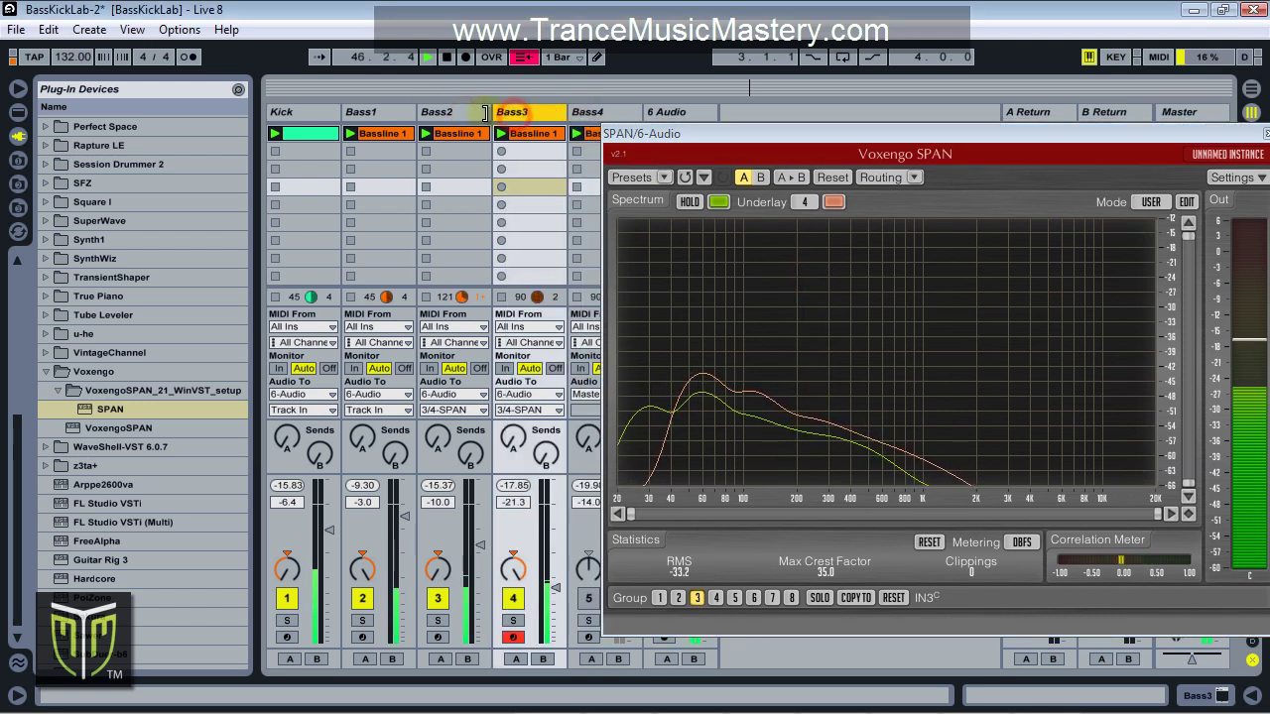
left_click(437, 538)
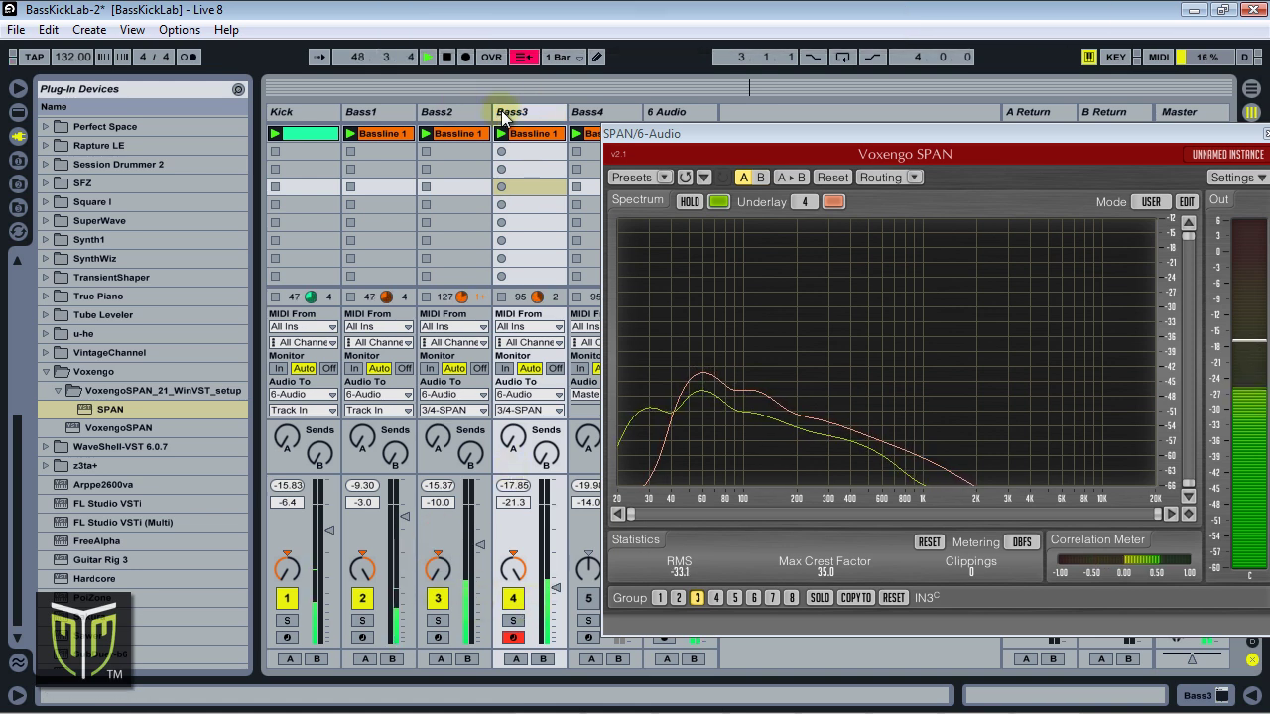
left_click_drag(709, 135, 528, 133)
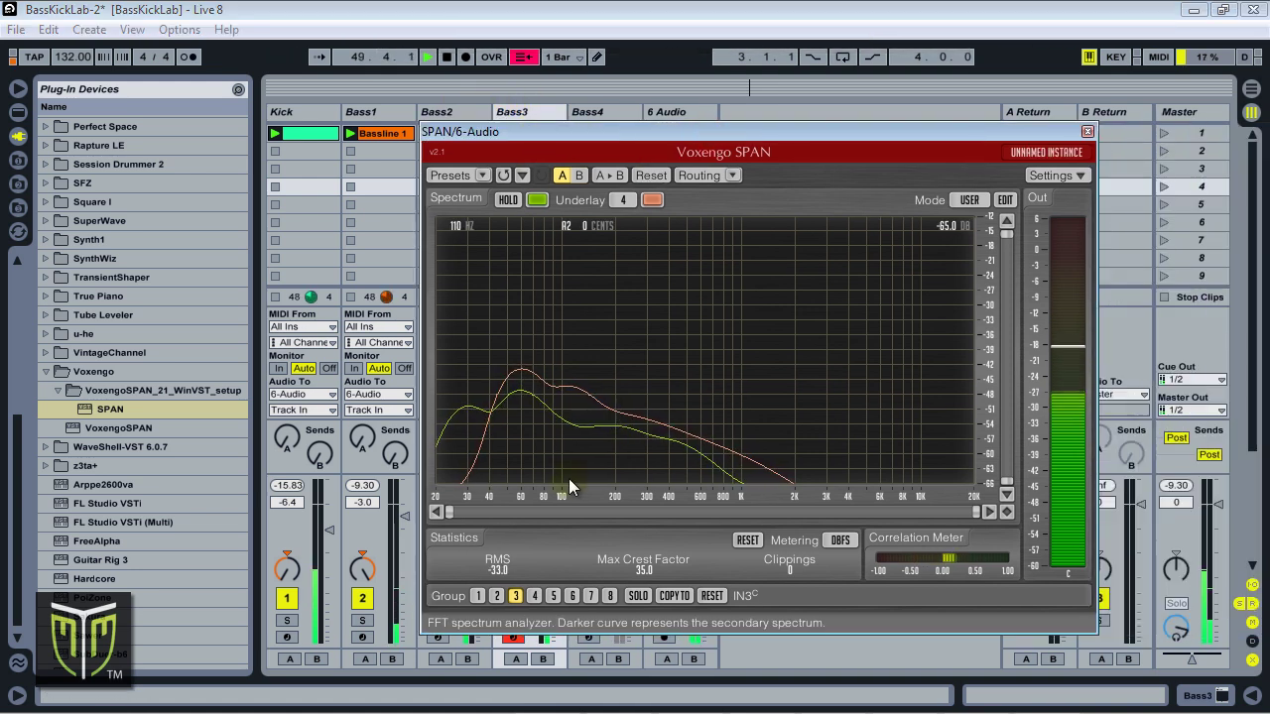
left_click(535, 599)
Route the Bass4 track's audio to 6-Audio on the 5/6-SPAN input and pan the track to 50L.
left_click_drag(604, 134, 613, 168)
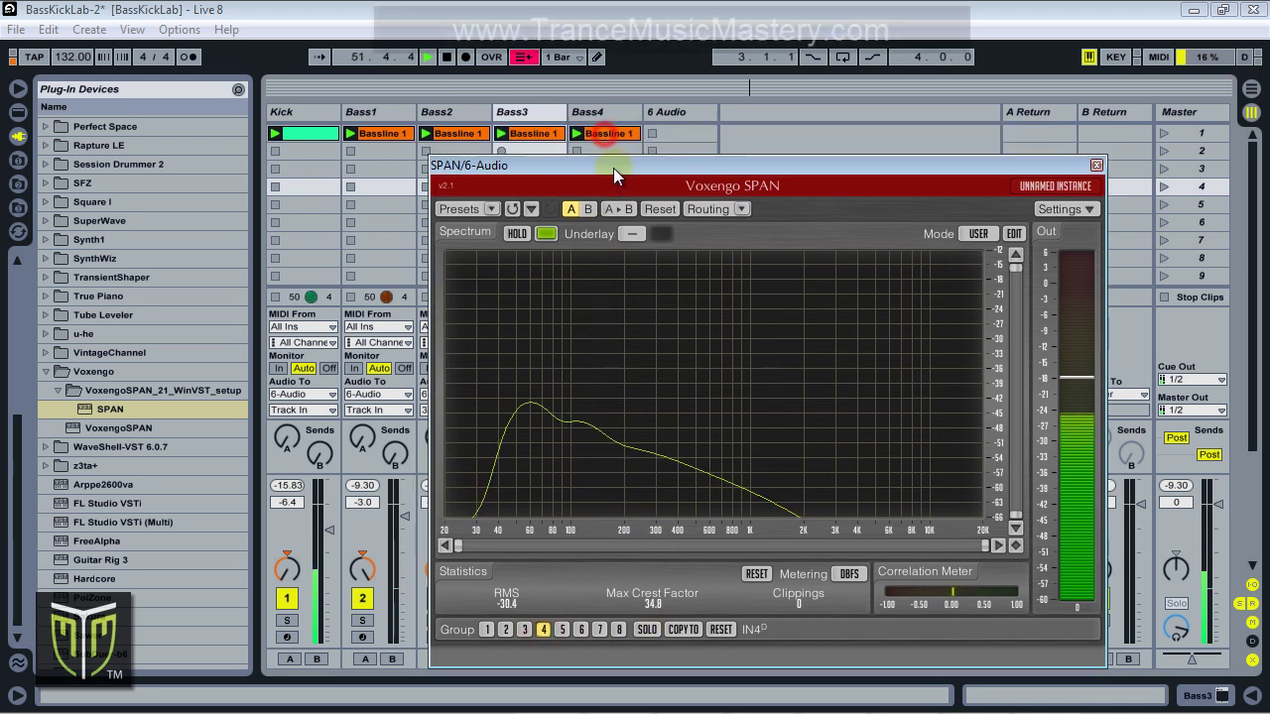
left_click_drag(786, 170, 1016, 201)
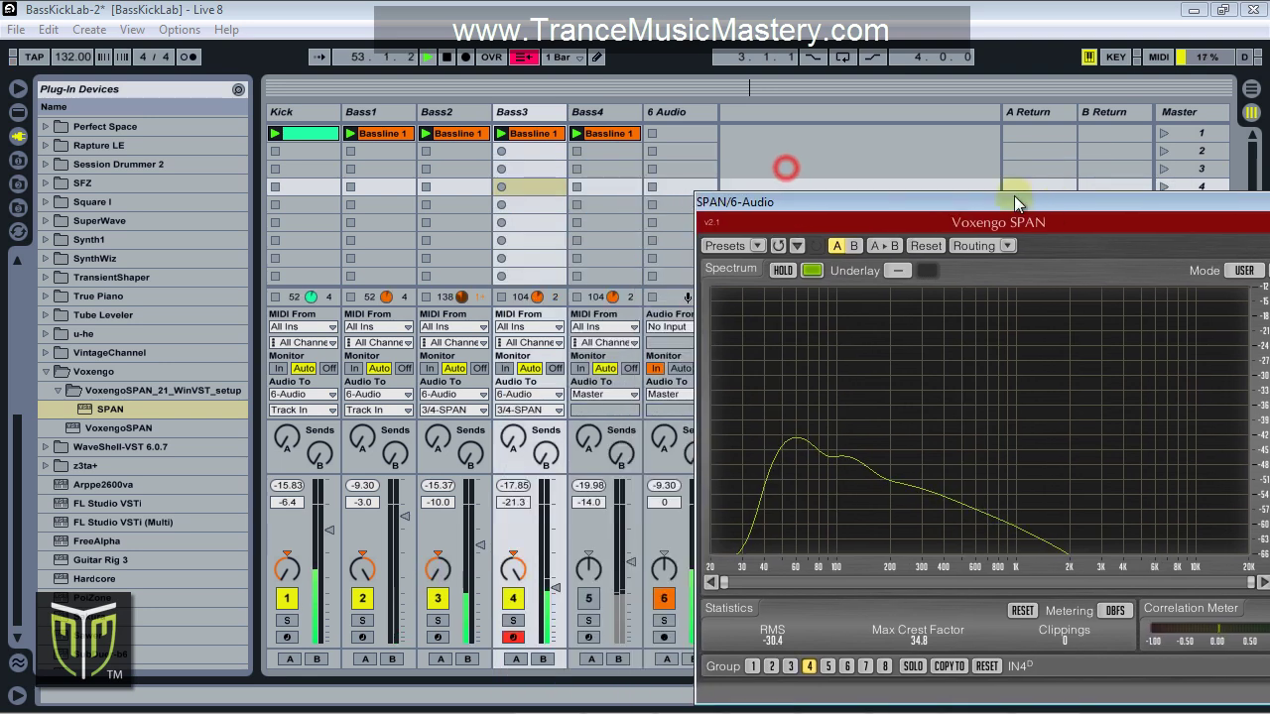
left_click(615, 111)
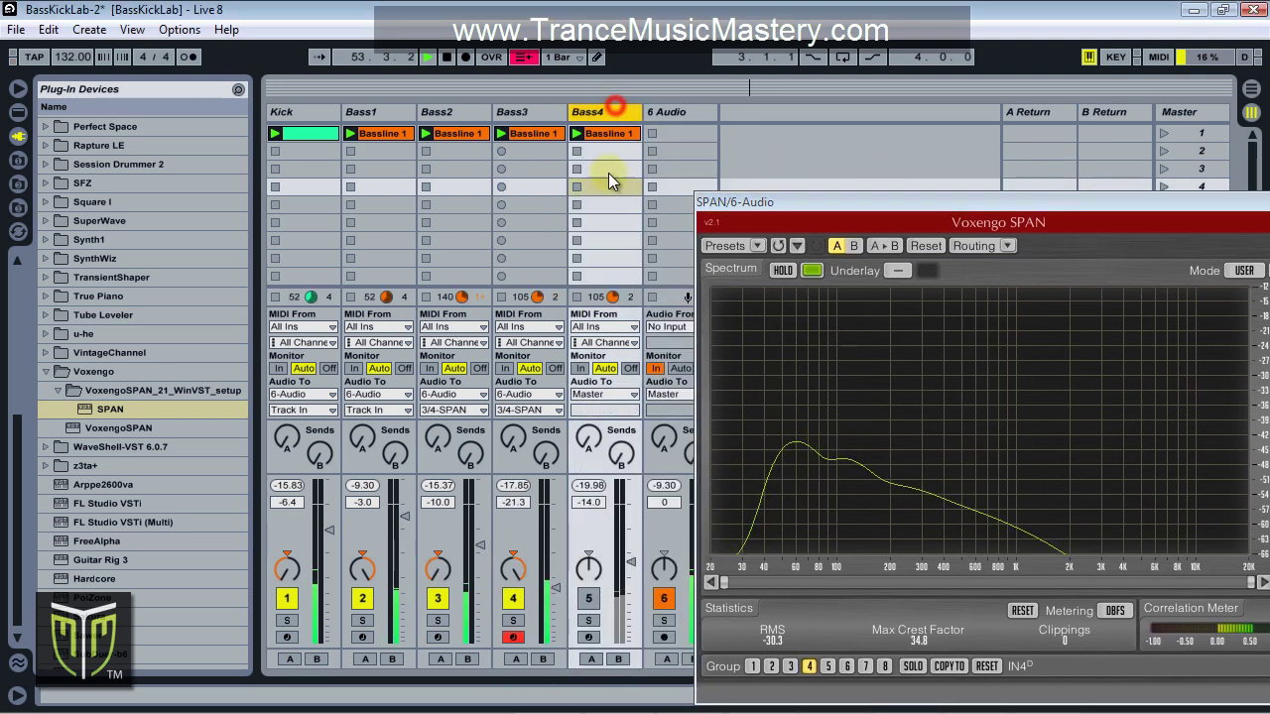
left_click(633, 394)
left_click(585, 481)
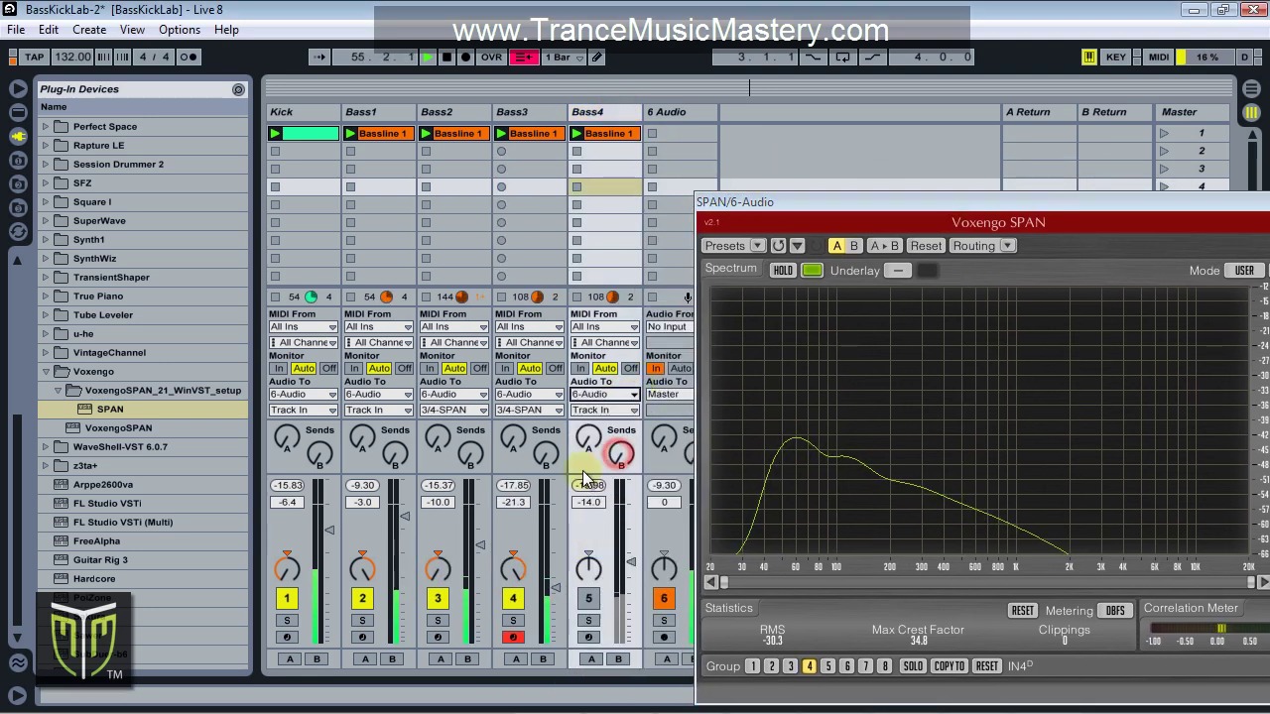
left_click(600, 410)
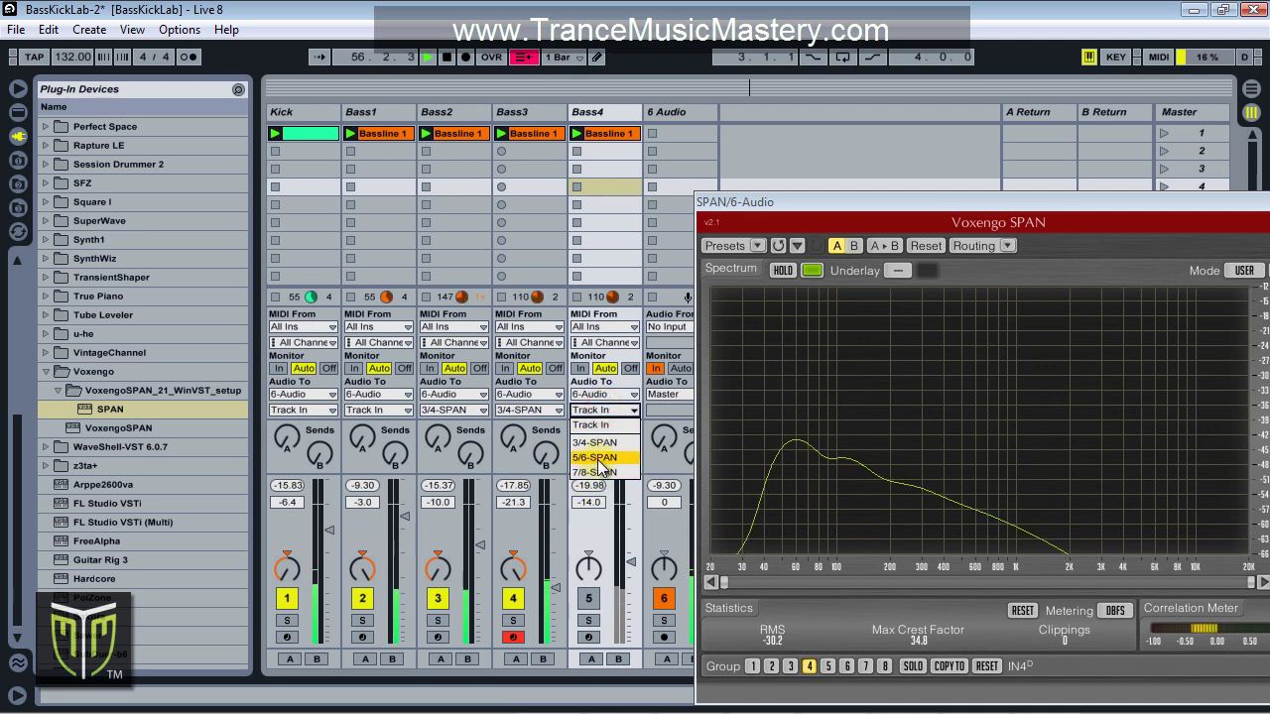
left_click(600, 458)
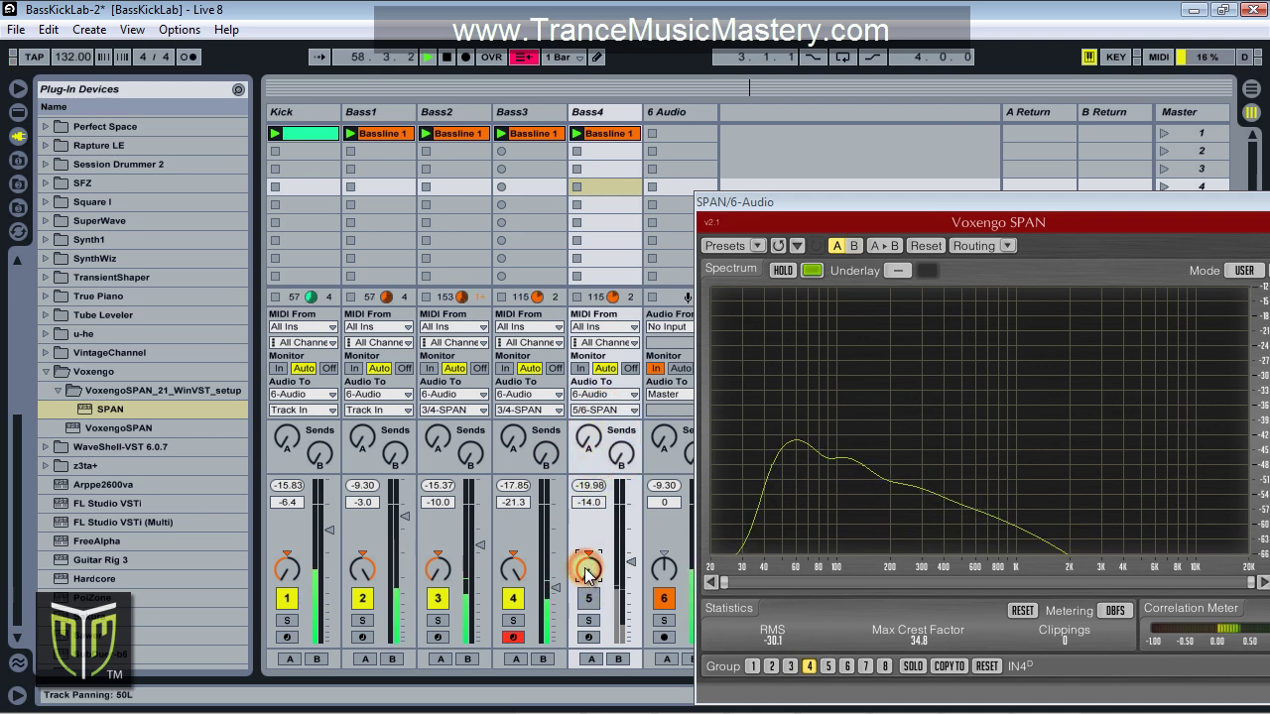
Display channel group 5 in SPAN and activate the muted Bass4 track to feed it.
left_click(860, 206)
left_click(501, 602)
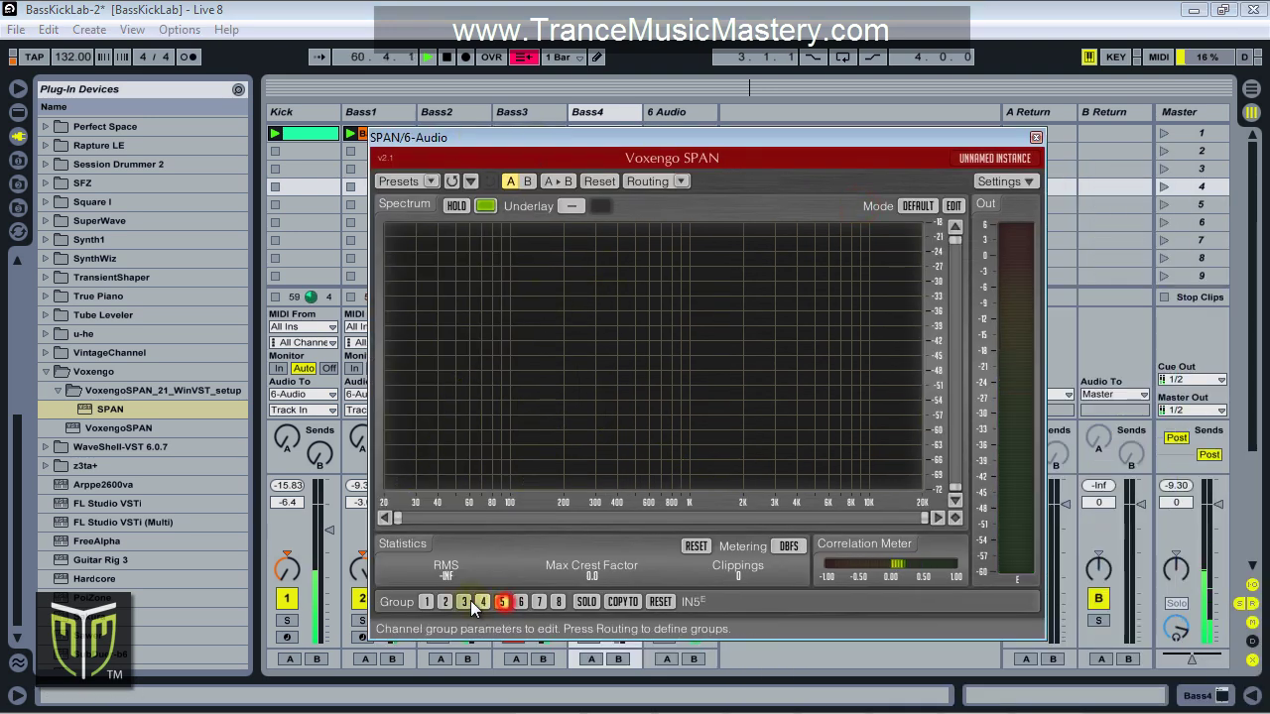
left_click_drag(625, 138, 1045, 150)
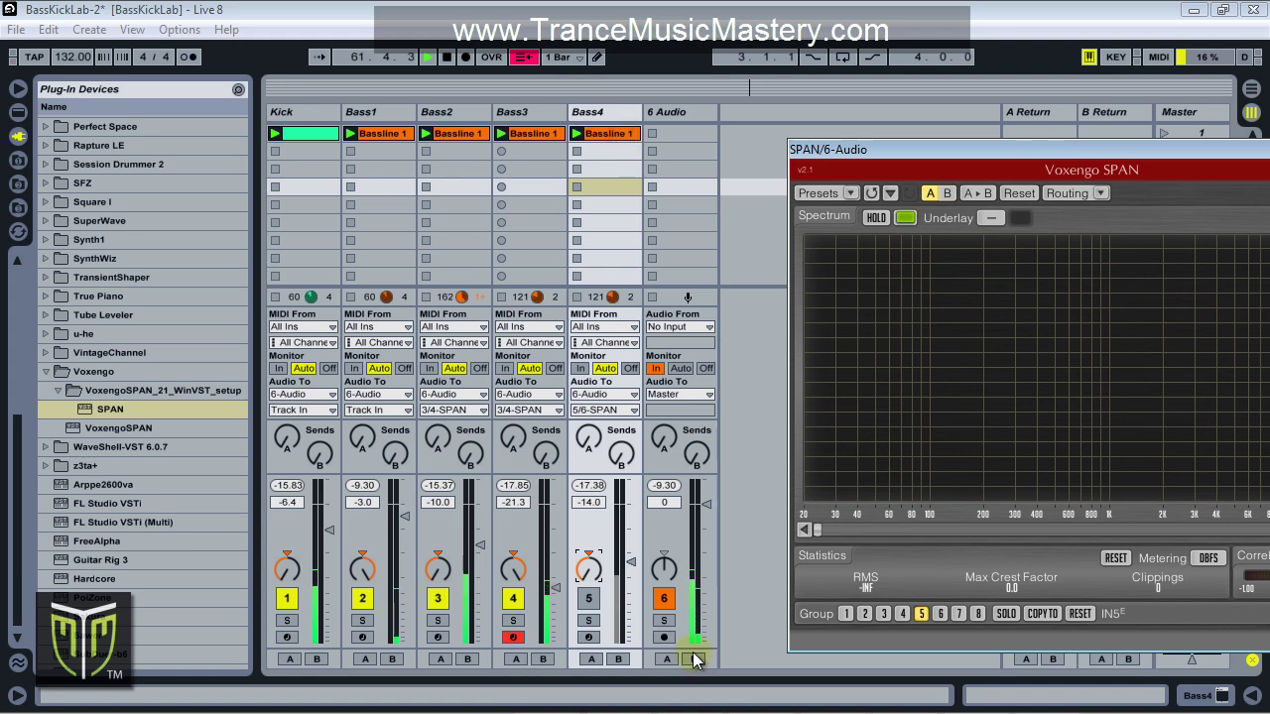
left_click(588, 600)
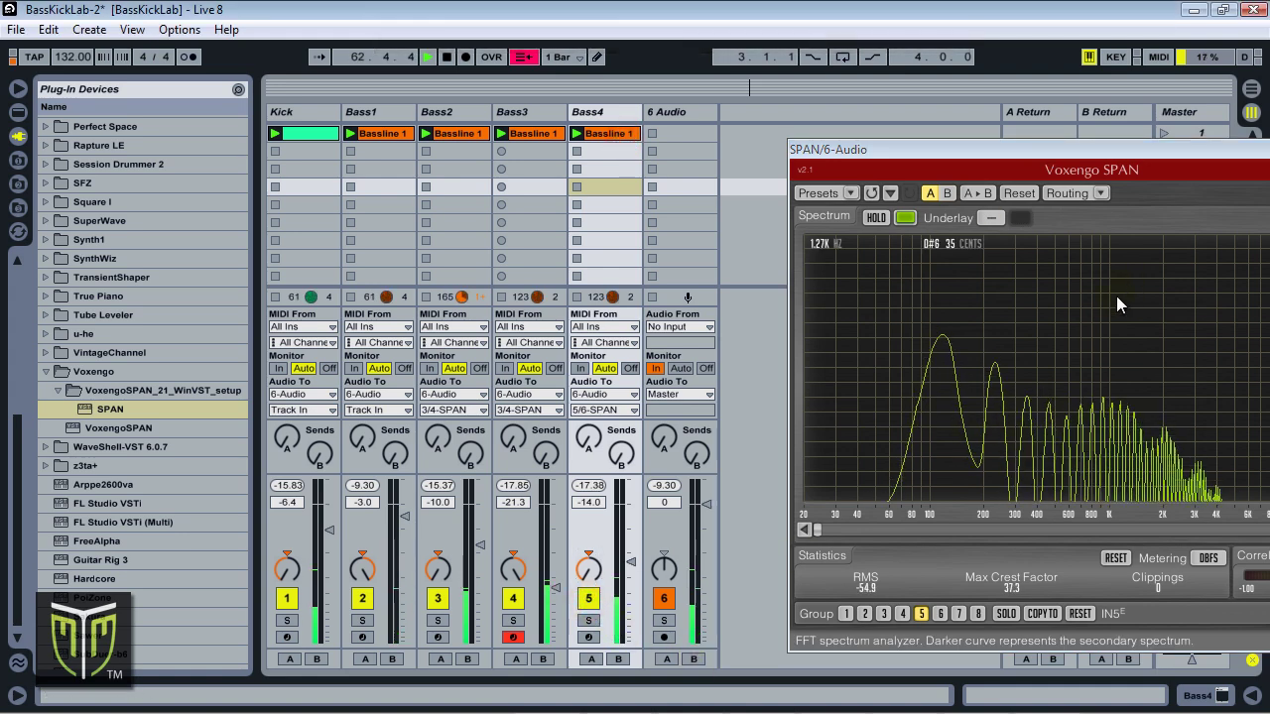
Set channel group 5's spectrum mode to Master and turn off its second spectrum.
left_click_drag(1085, 148, 735, 77)
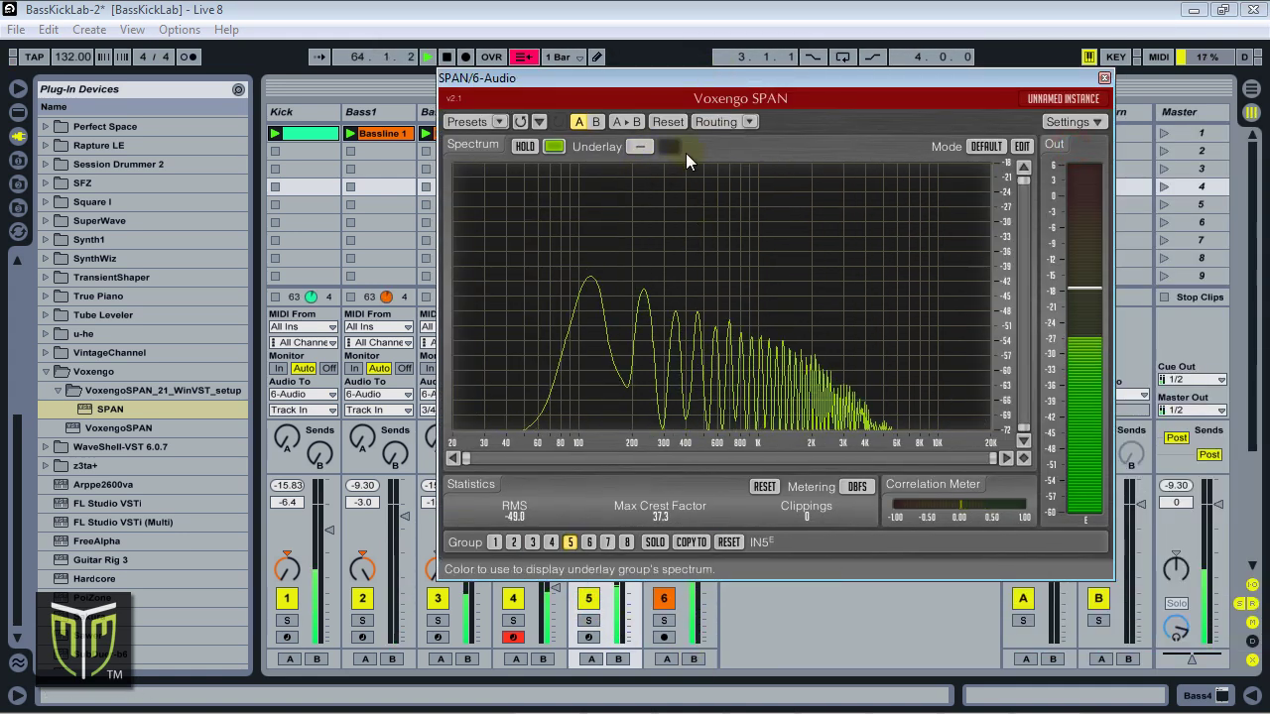
left_click(986, 145)
left_click(977, 235)
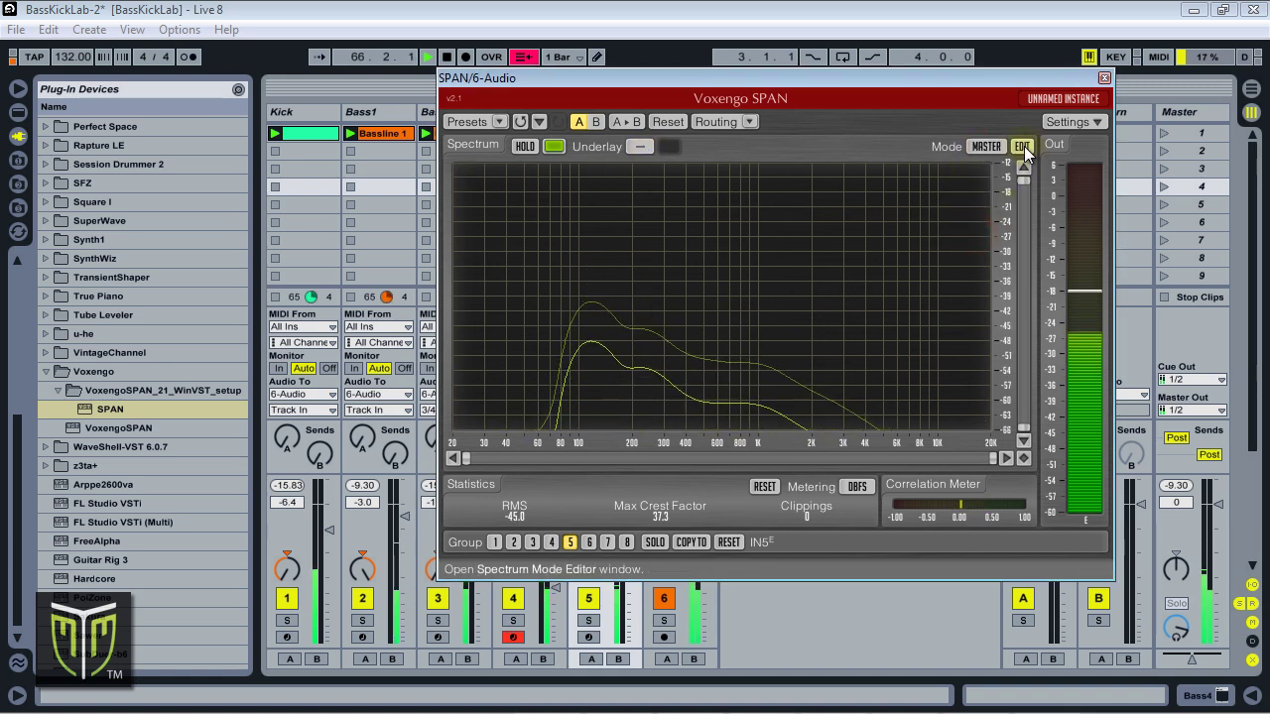
left_click(1027, 149)
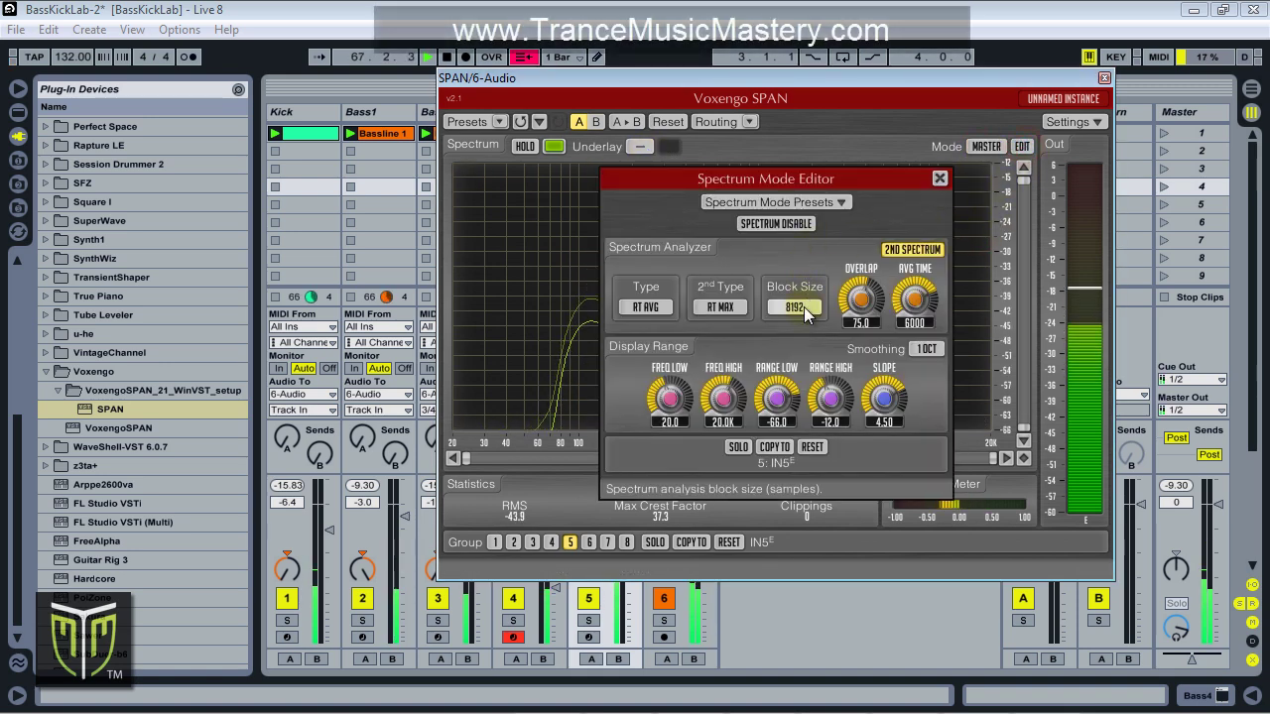
left_click(915, 249)
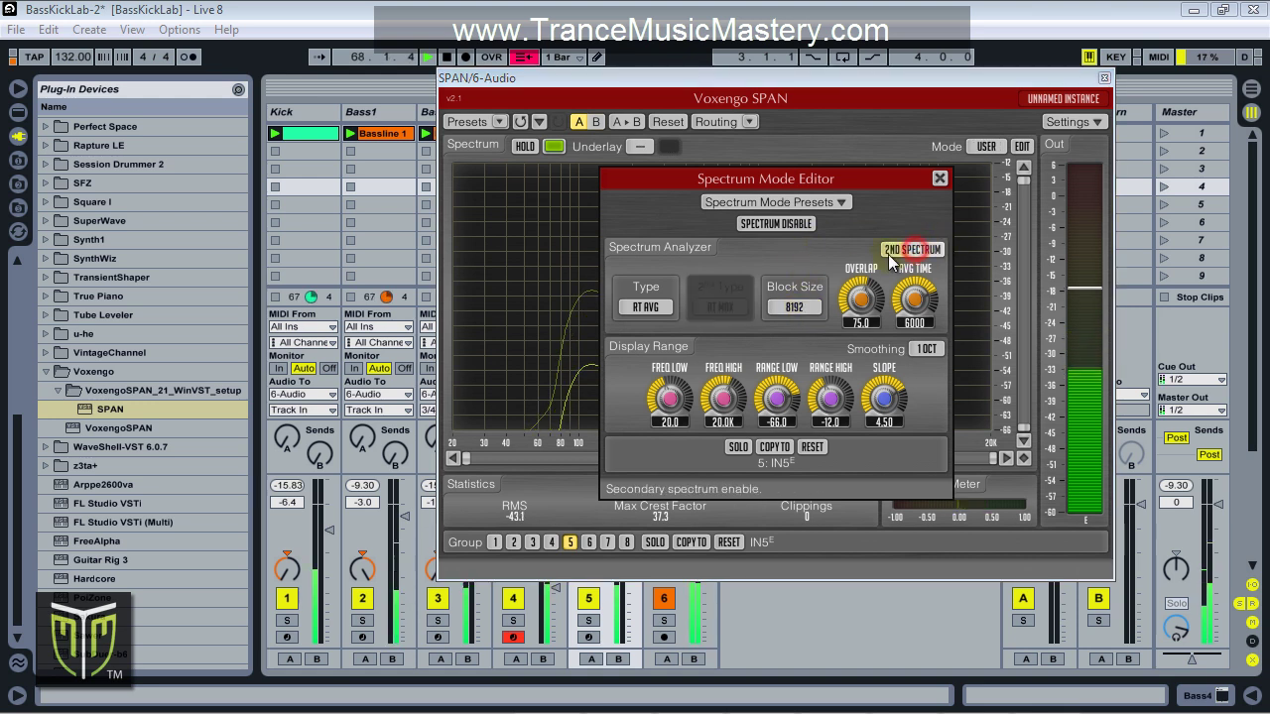
left_click(942, 177)
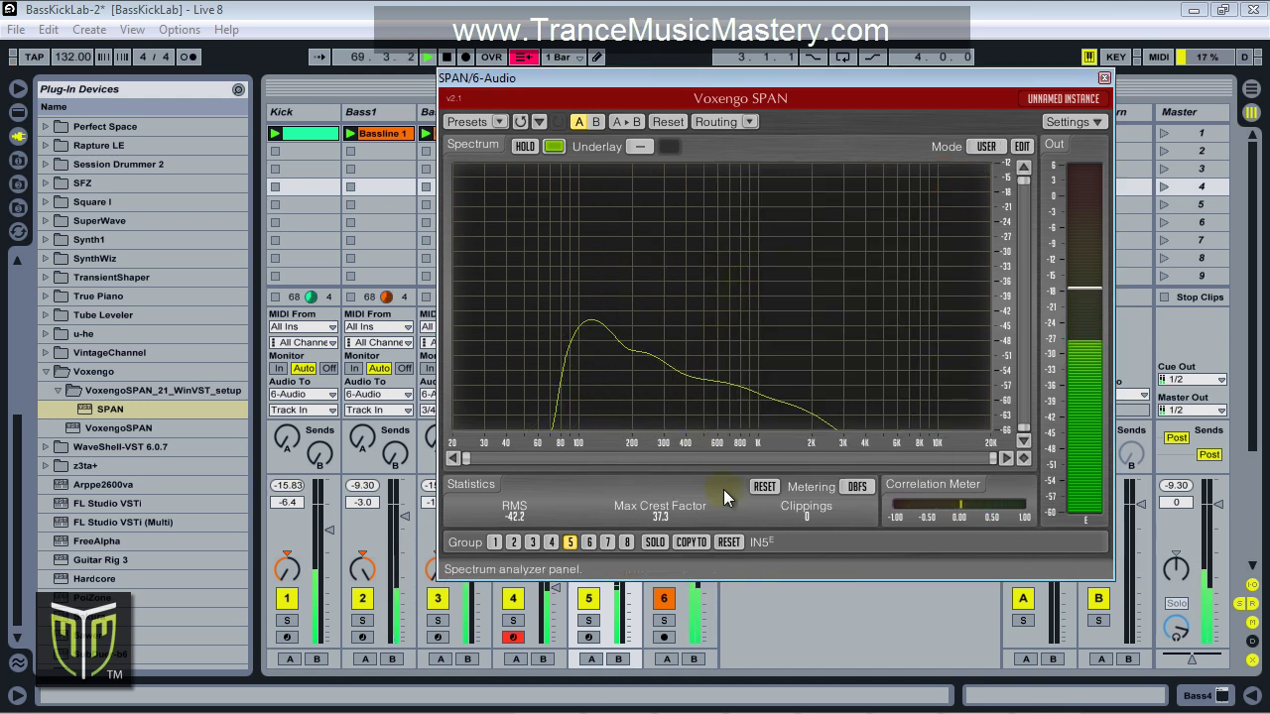
Compare the Kick spectrum in channel group 1 with the underlaid group 2 spectrum.
left_click(495, 544)
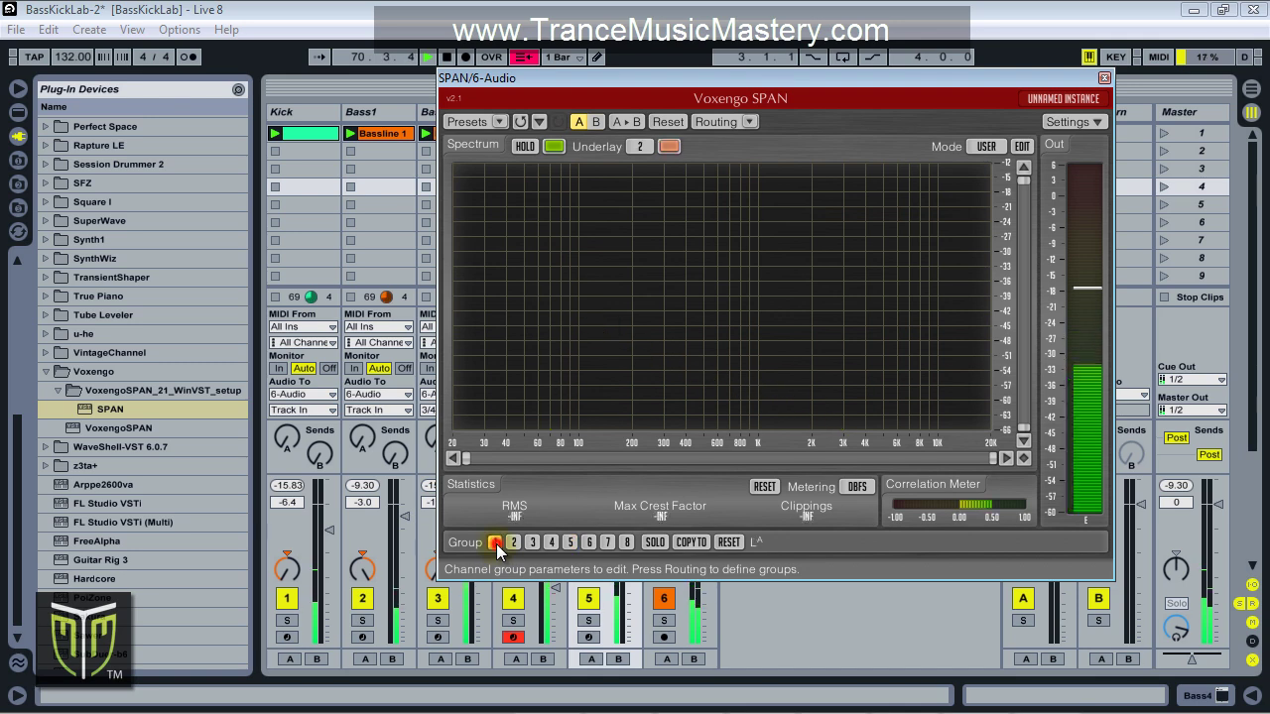
left_click_drag(670, 86, 885, 170)
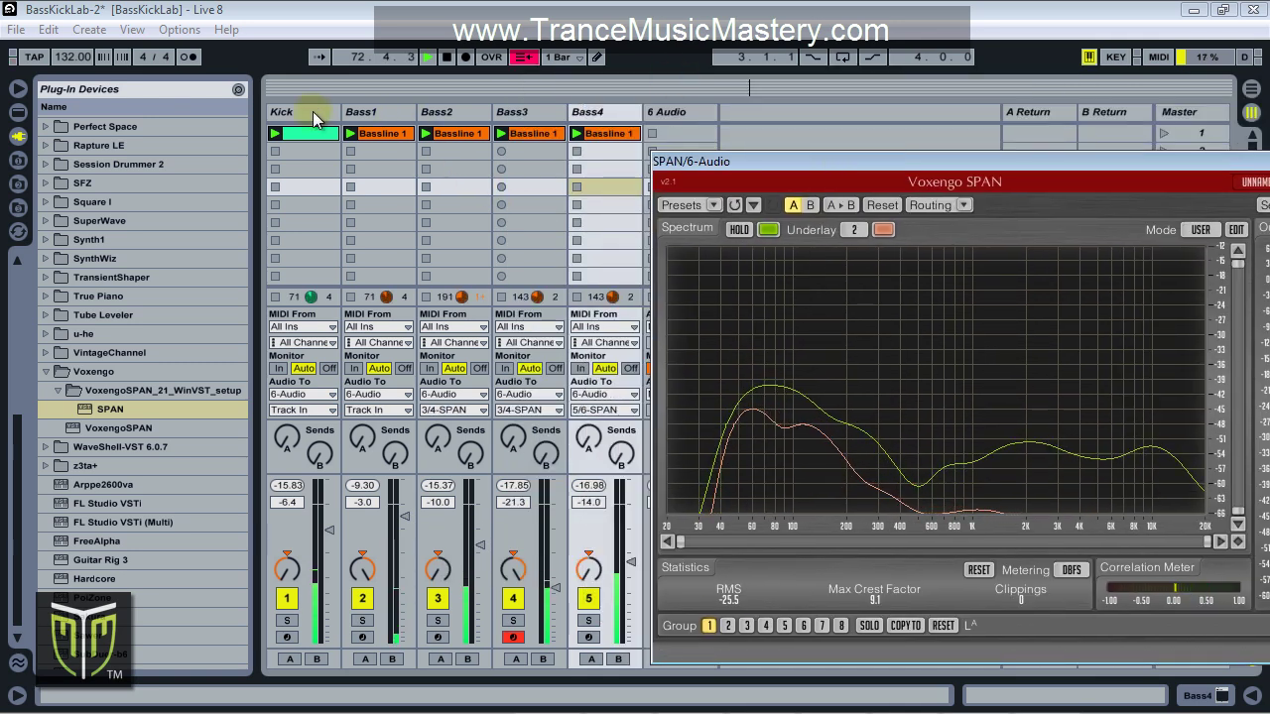
left_click_drag(730, 162, 487, 140)
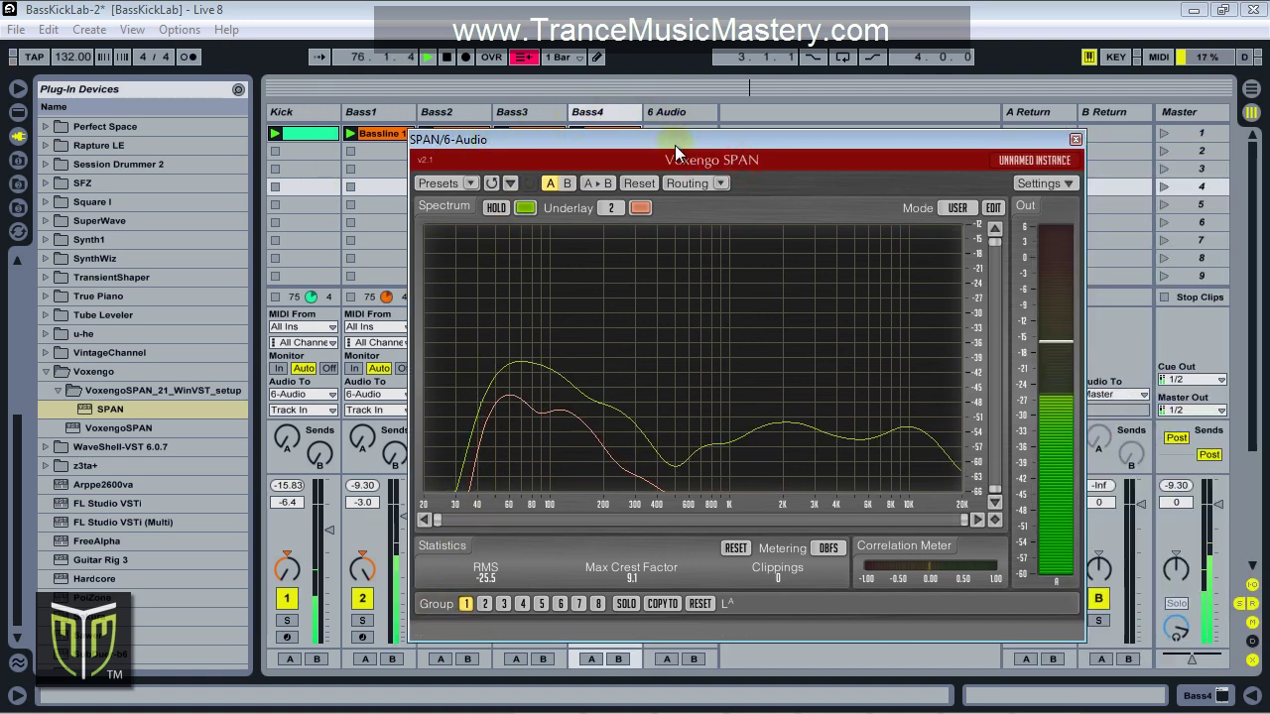
left_click_drag(675, 145, 683, 122)
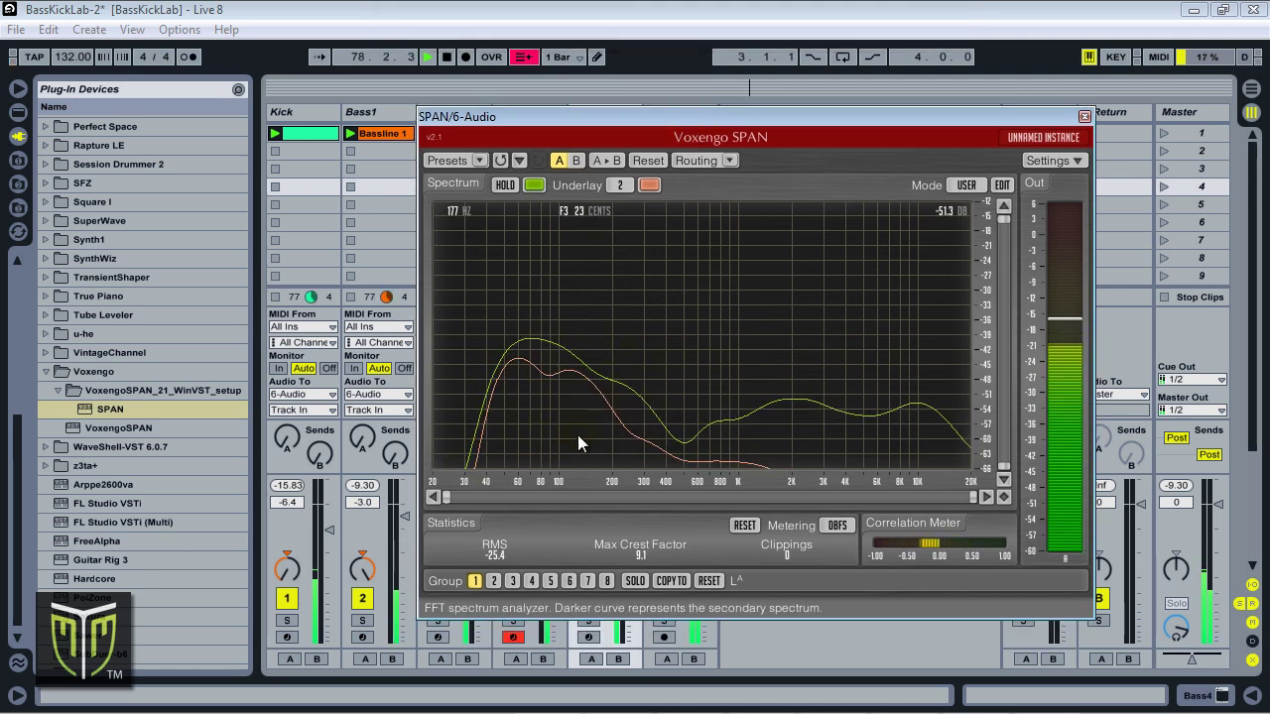
Compare channel group 2 with its underlaid group 3, and group 3 with group 4, alongside the matching bass tracks.
left_click(499, 582)
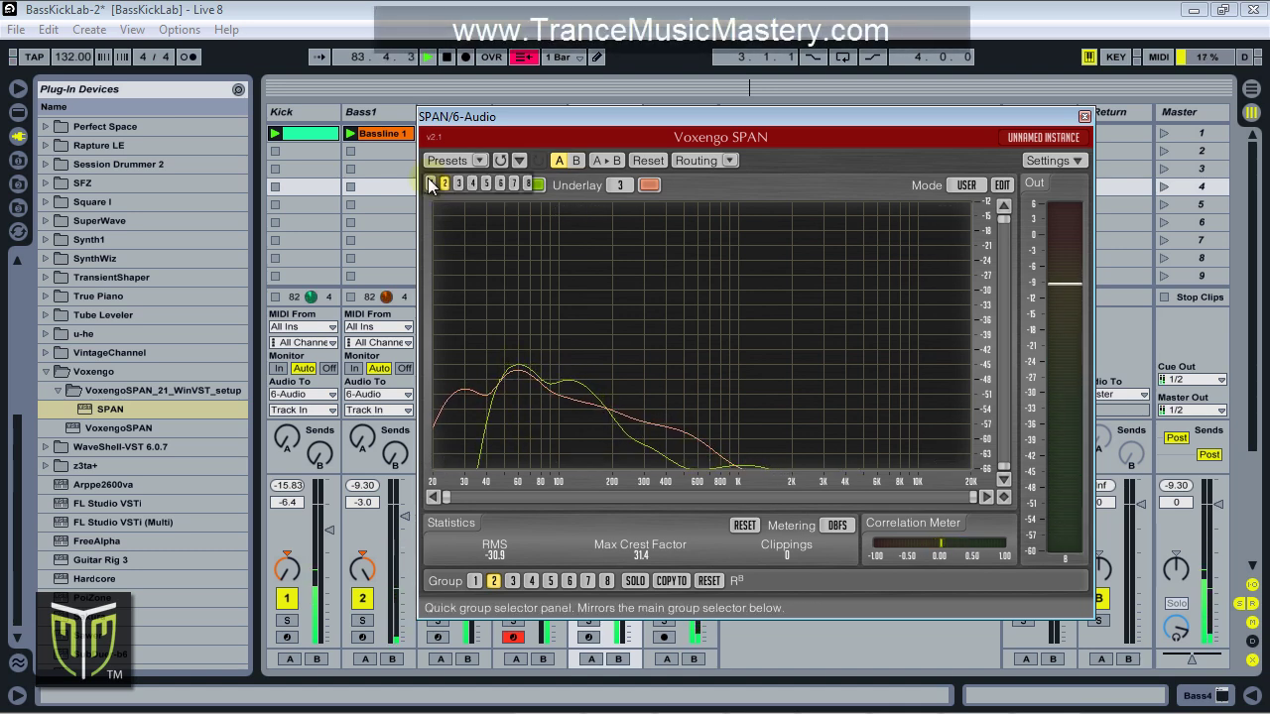
left_click_drag(498, 116, 603, 105)
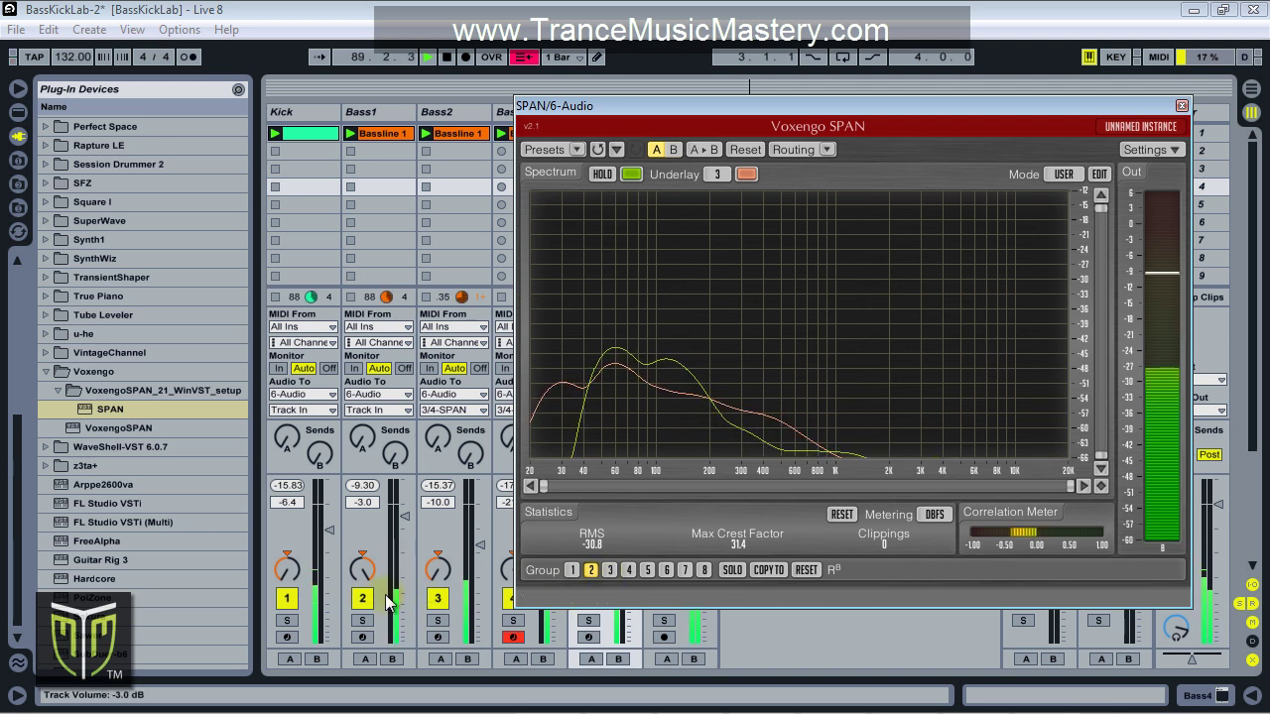
left_click(609, 572)
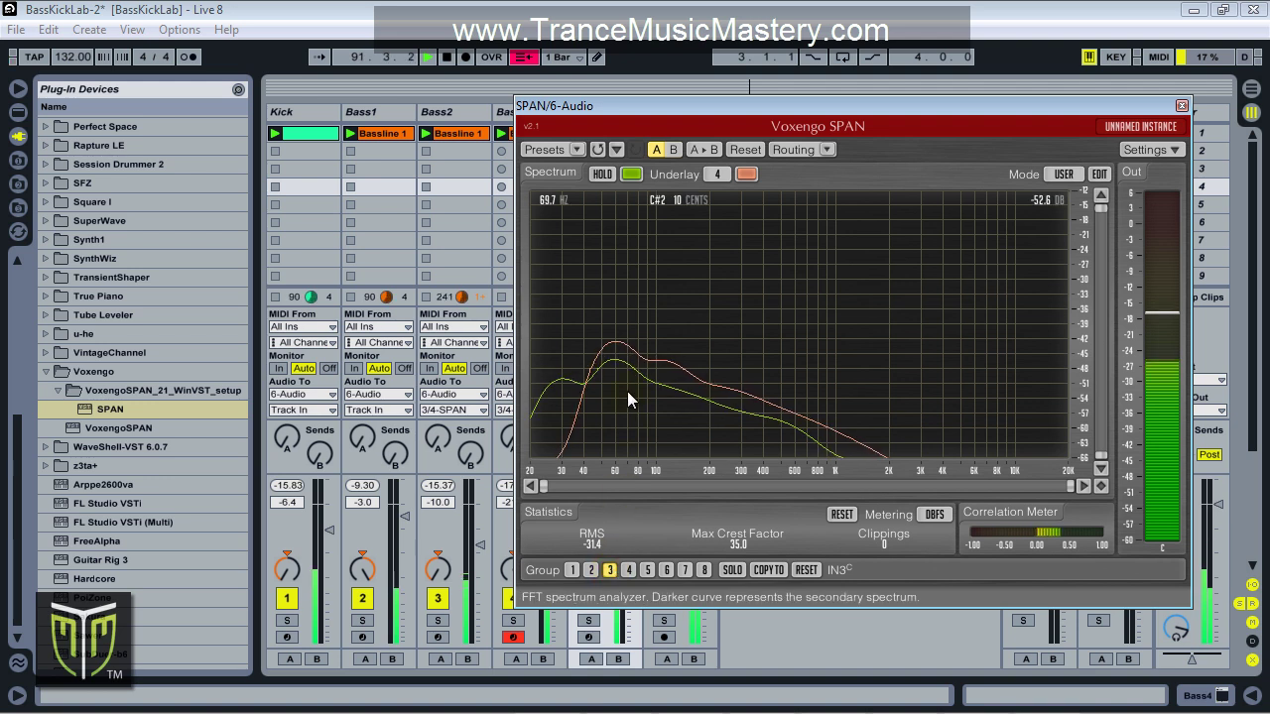
left_click(454, 112)
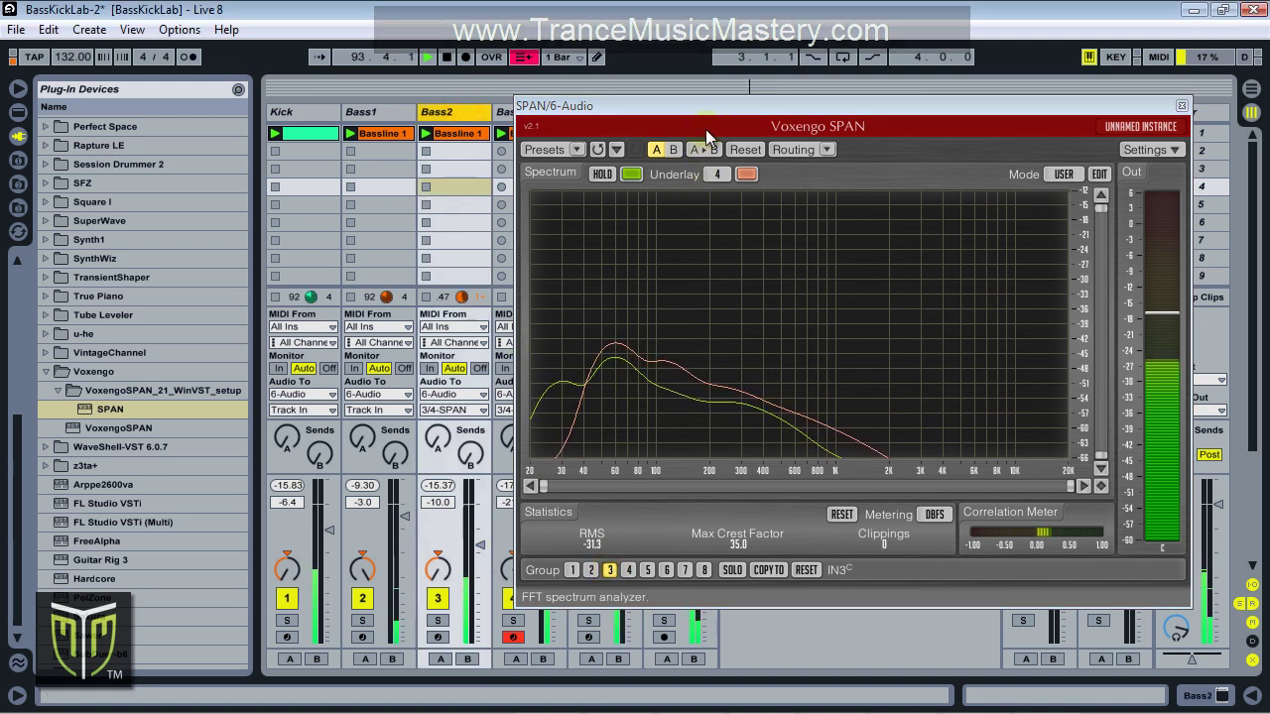
Move the SPAN window clear of the Bass3 track, select that track, and display channel group 1 in SPAN.
left_click_drag(722, 105, 770, 105)
left_click(532, 112)
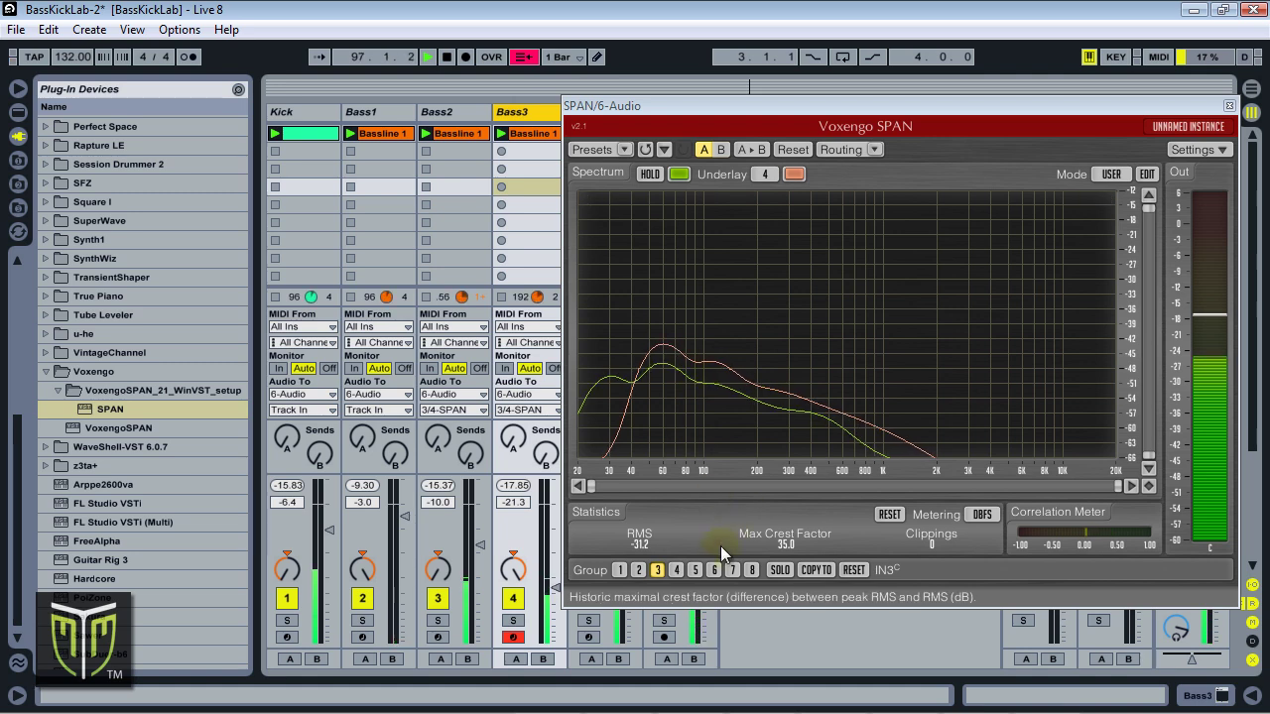
left_click(618, 570)
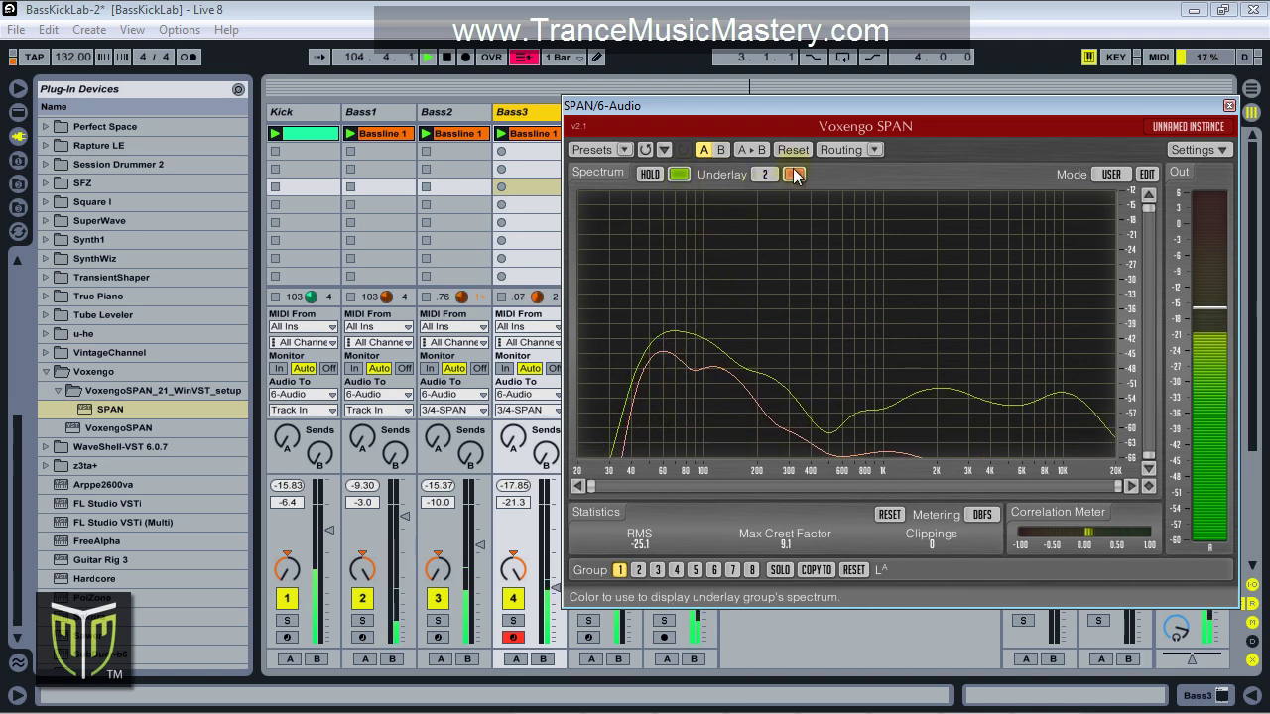
In SPAN's channel group 2, colour its own spectrum salmon-orange and its underlaid group 3 spectrum blue.
left_click(637, 569)
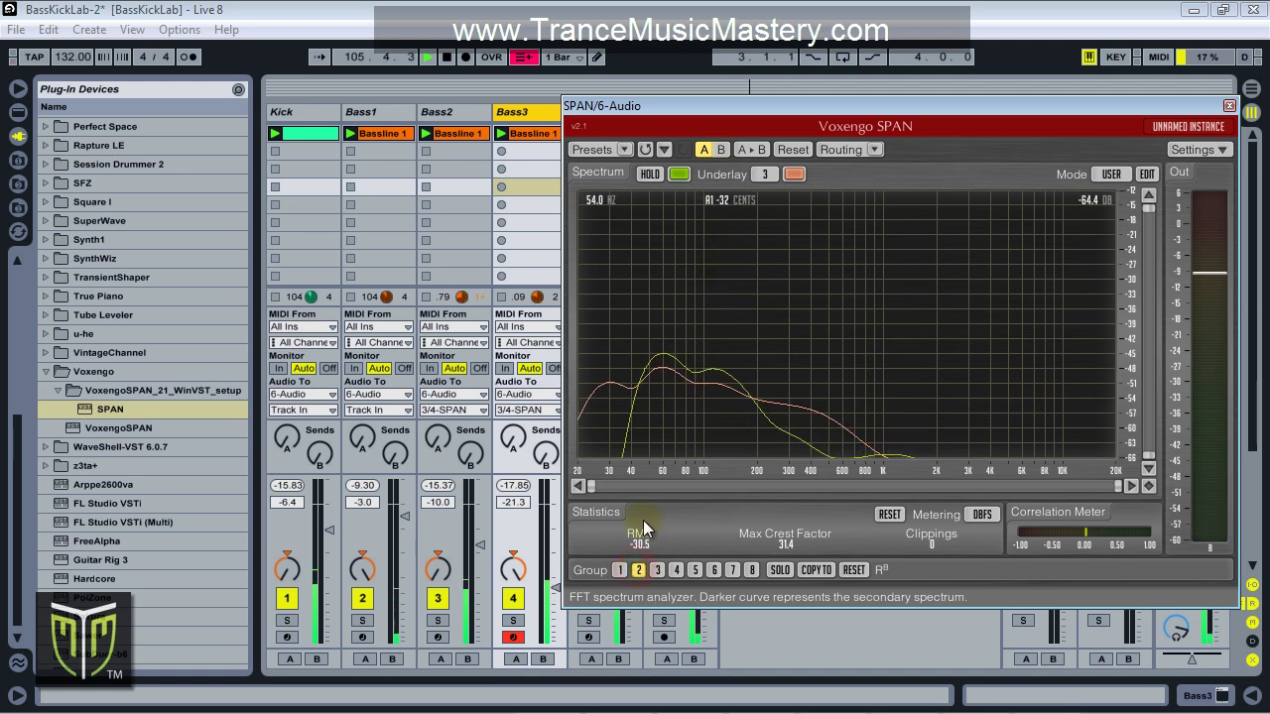
left_click(679, 174)
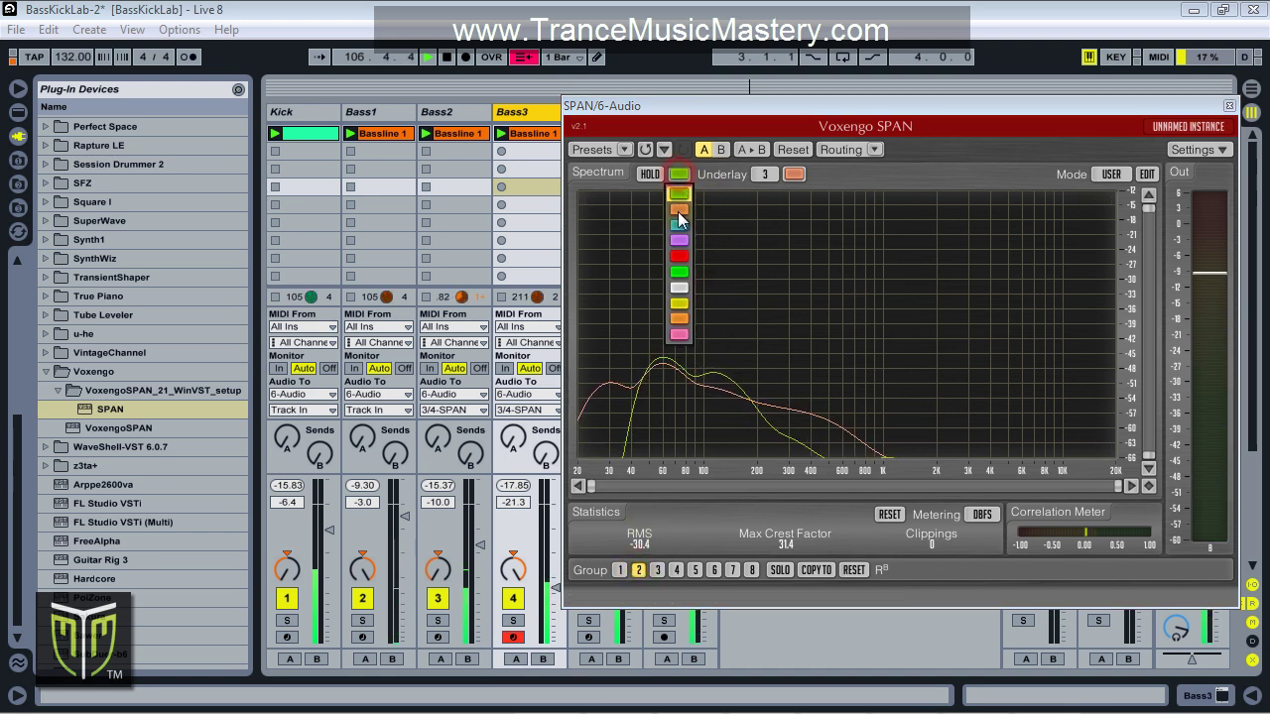
left_click(678, 208)
left_click(790, 173)
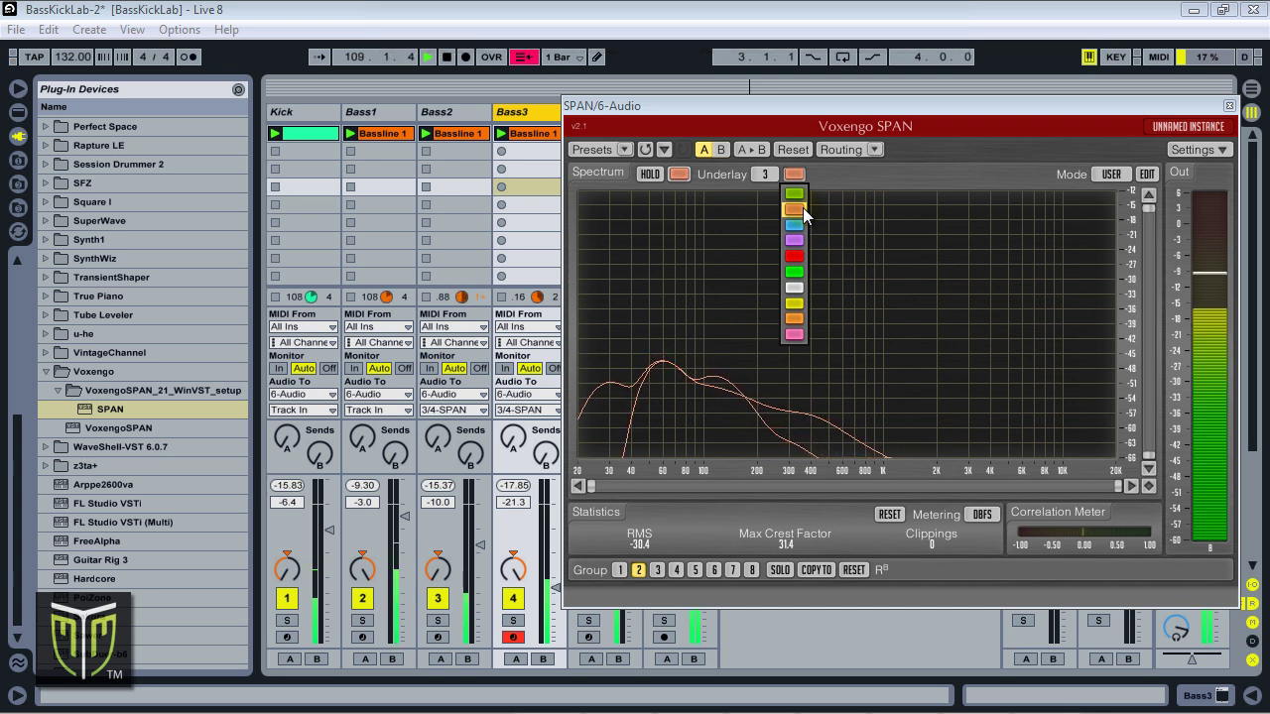
left_click(794, 224)
In channel group 3, colour its own spectrum blue and its underlaid group 4 spectrum purple.
left_click(656, 571)
left_click(681, 176)
left_click(683, 228)
left_click(790, 178)
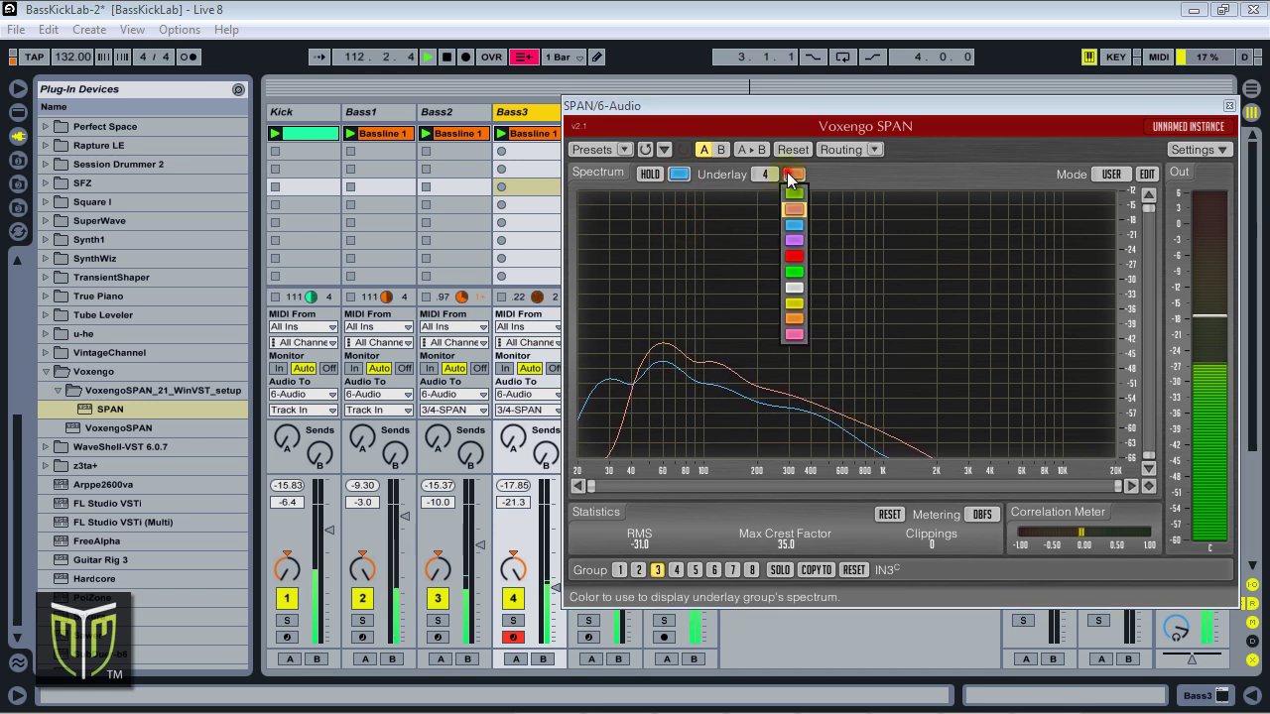
left_click(794, 243)
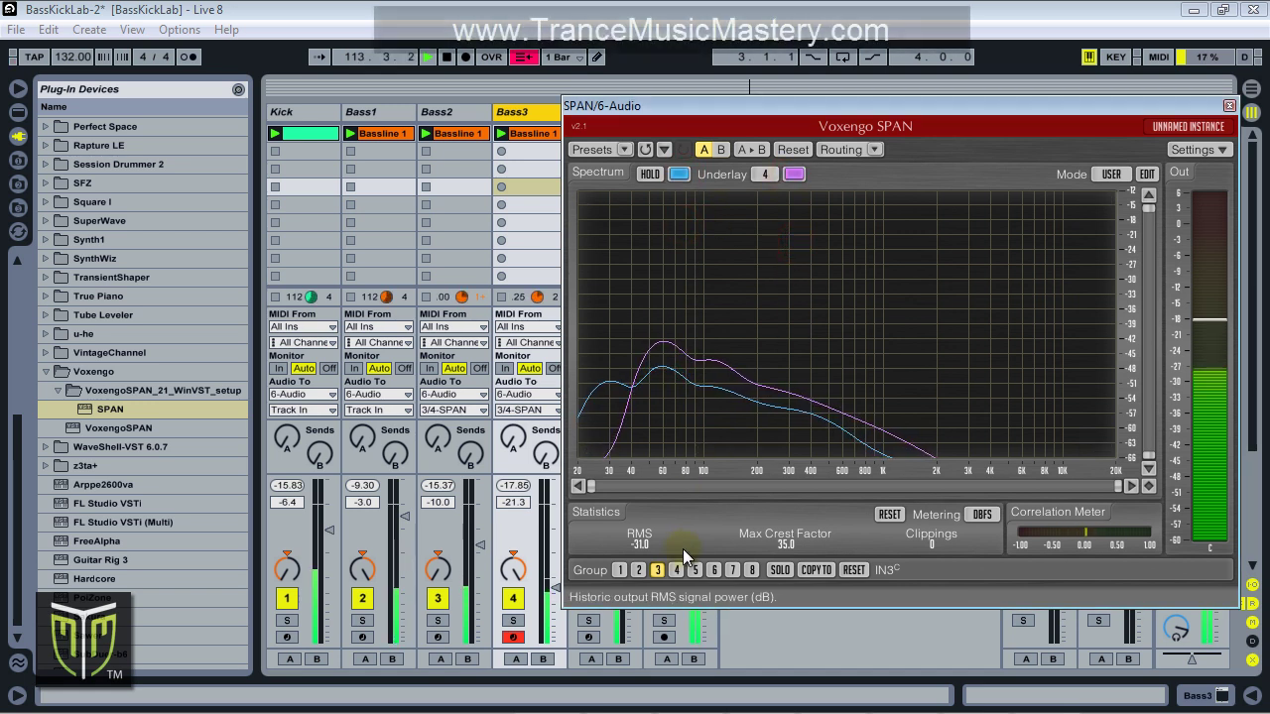
Colour channel group 4's own spectrum purple and underlay group 5 in red.
left_click(677, 570)
left_click(682, 176)
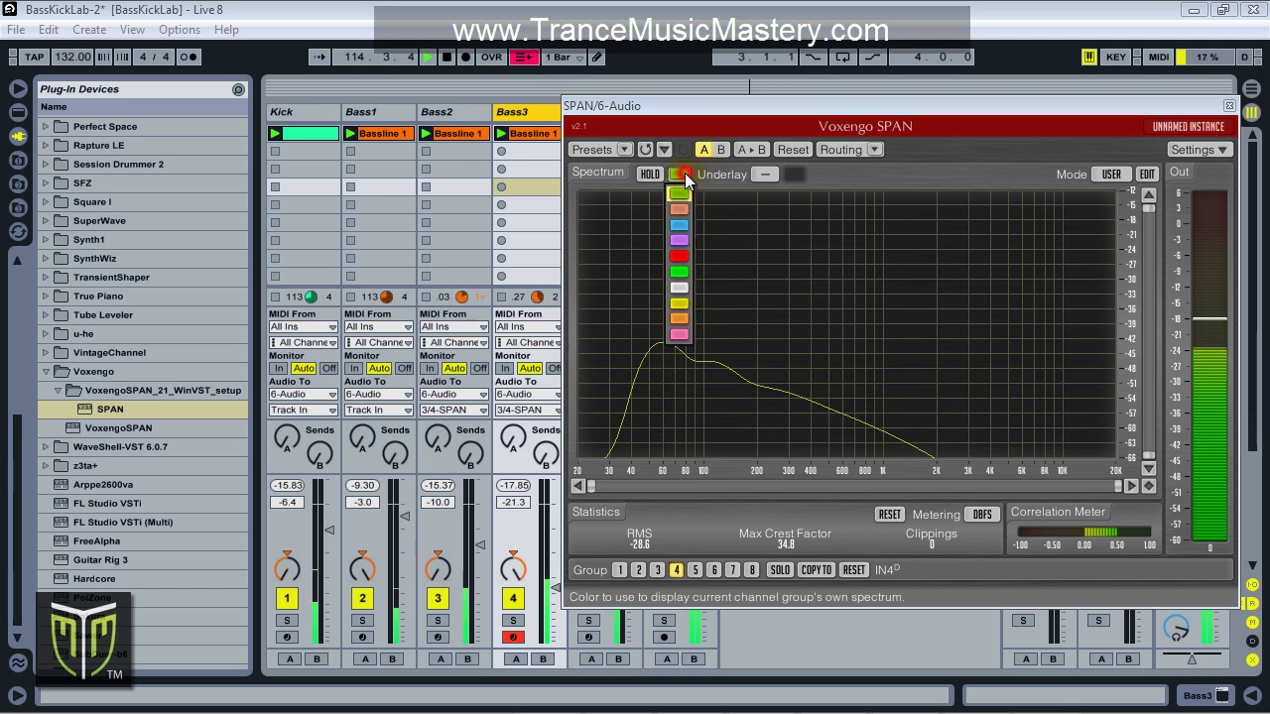
left_click(678, 241)
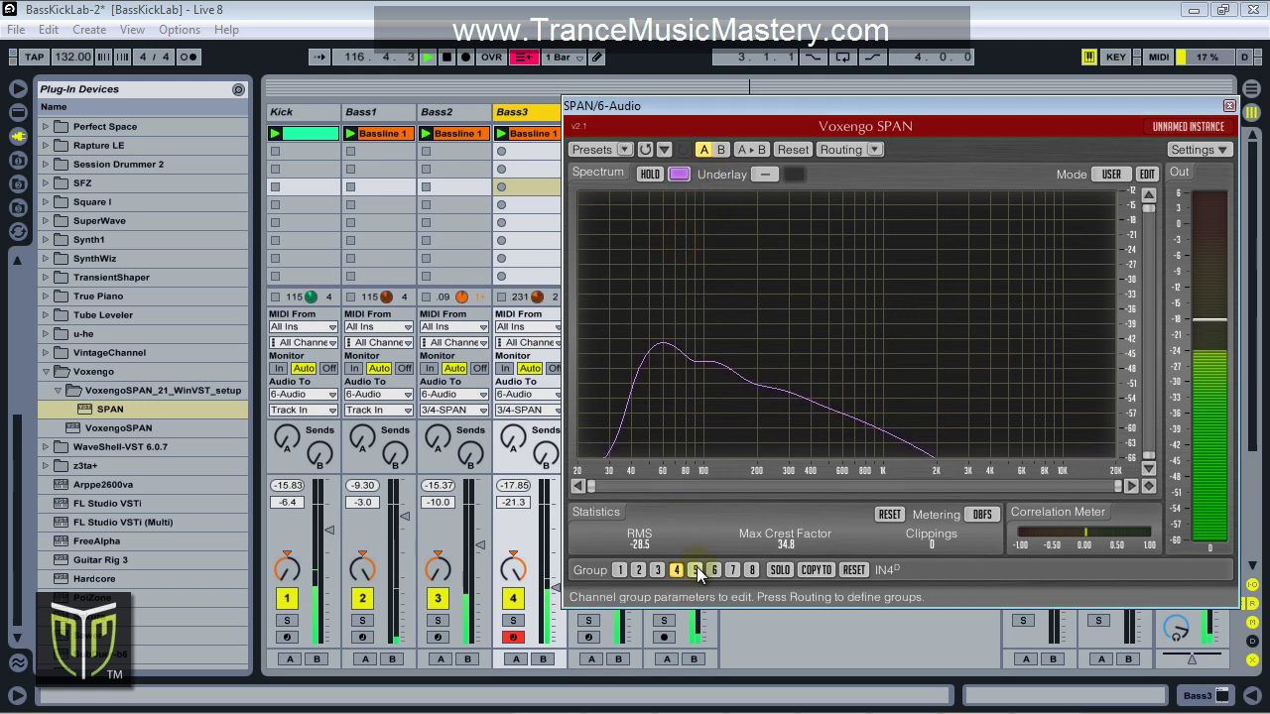
left_click(761, 174)
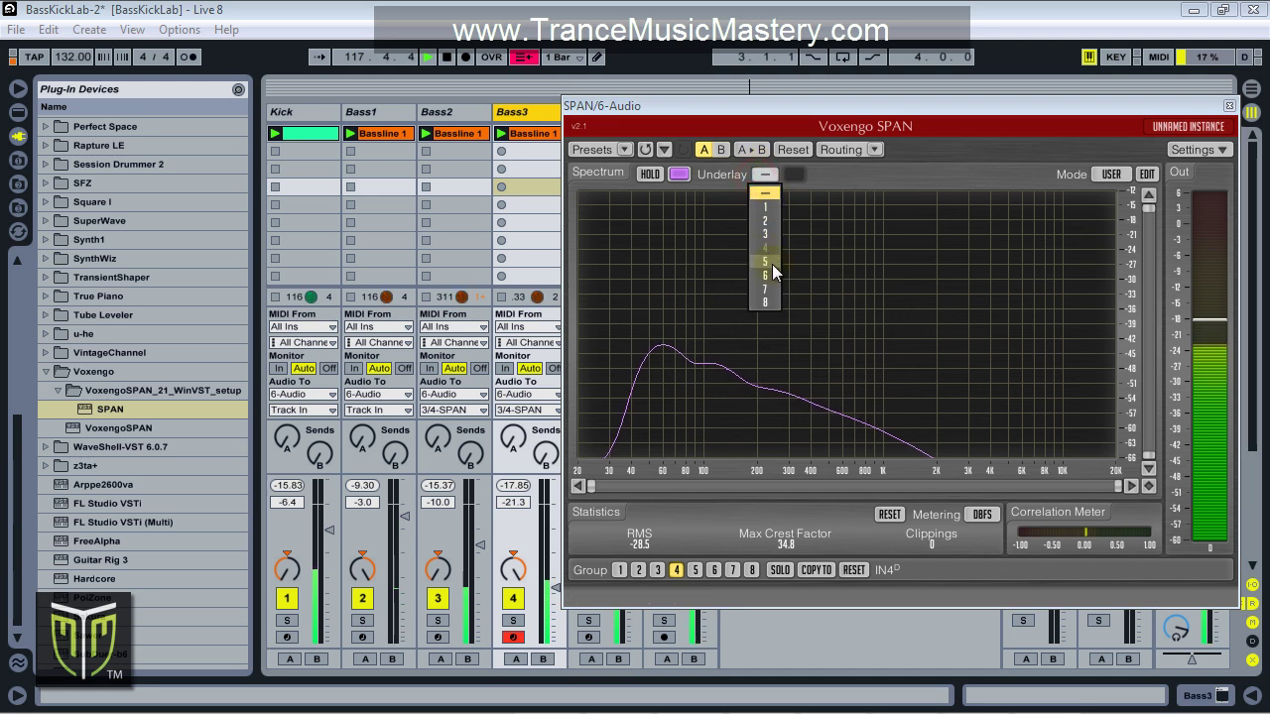
left_click(766, 260)
left_click(793, 174)
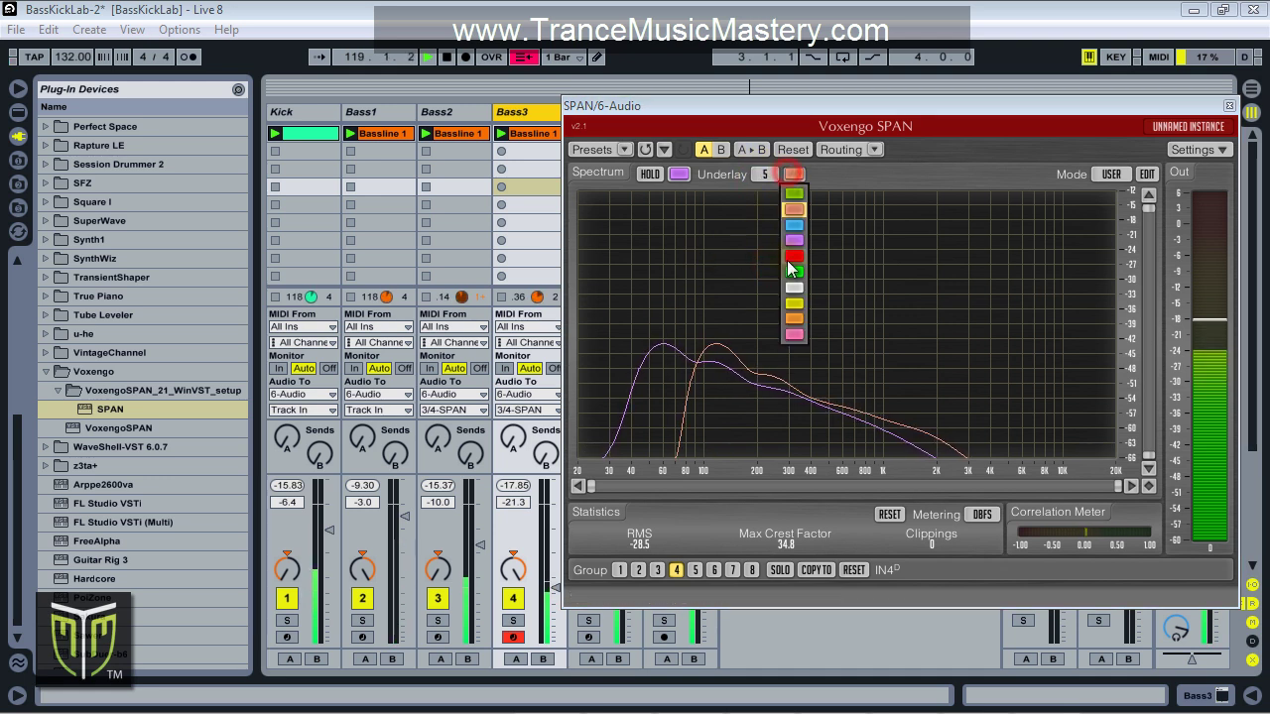
left_click(791, 256)
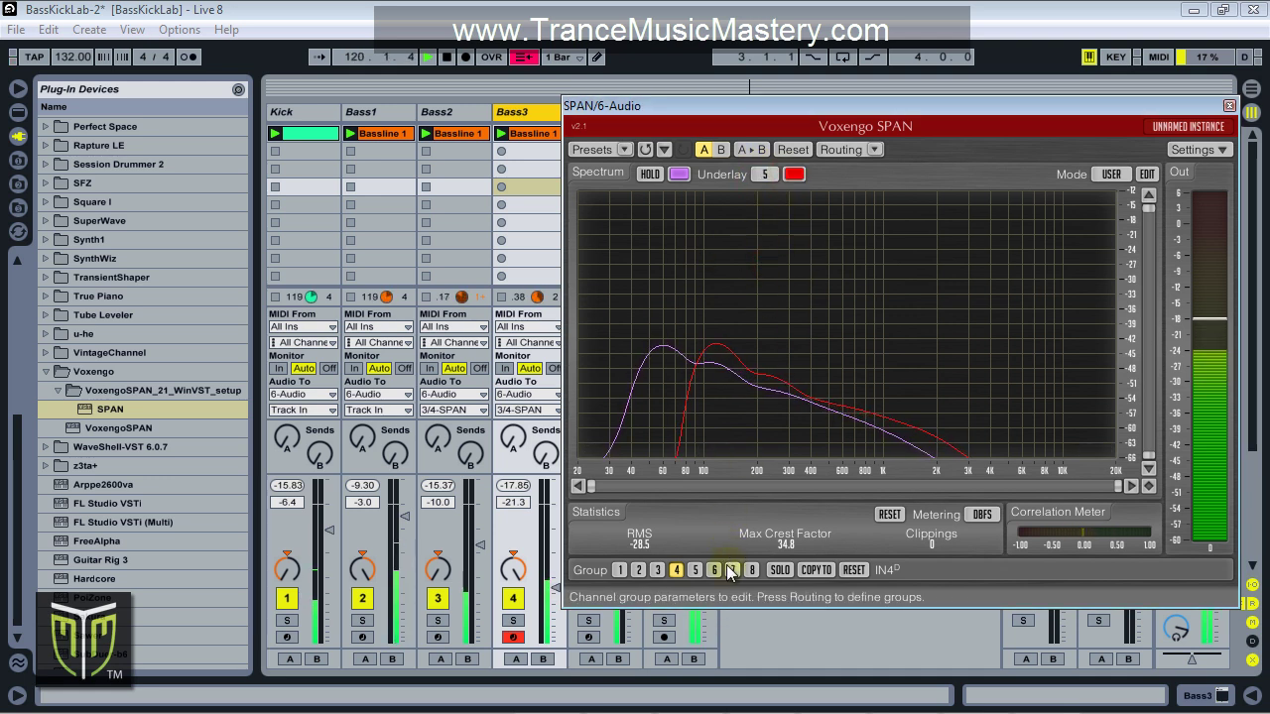
Colour channel group 5's own spectrum red, leaving it without an underlay.
left_click(695, 569)
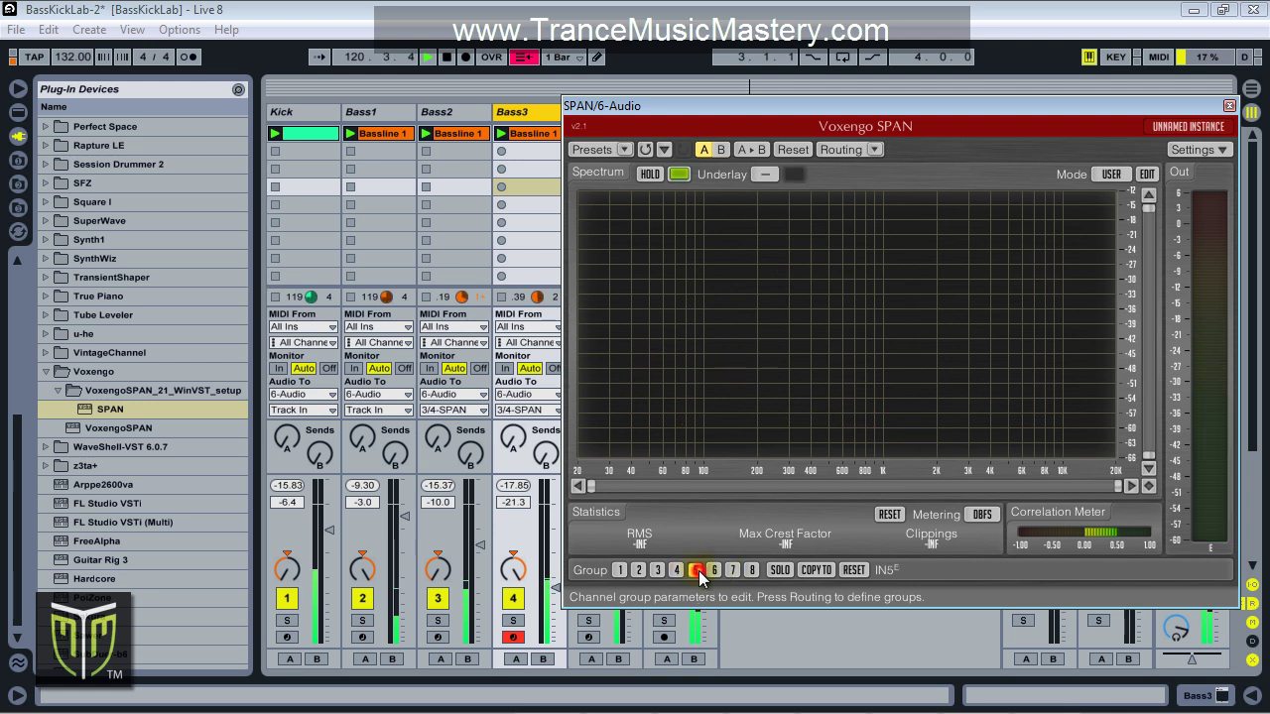
left_click(763, 173)
left_click(683, 175)
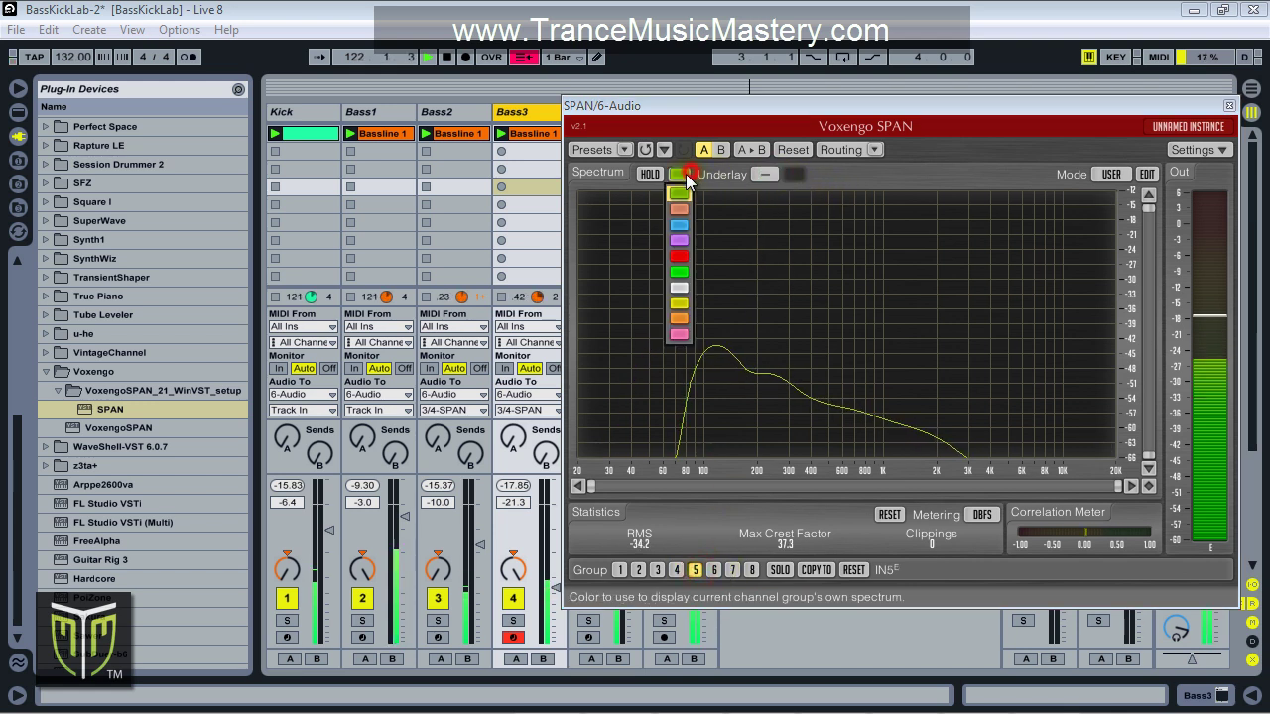
left_click(678, 256)
Review the coloured spectra and underlays of SPAN channel groups 1 through 4 in turn.
left_click(619, 569)
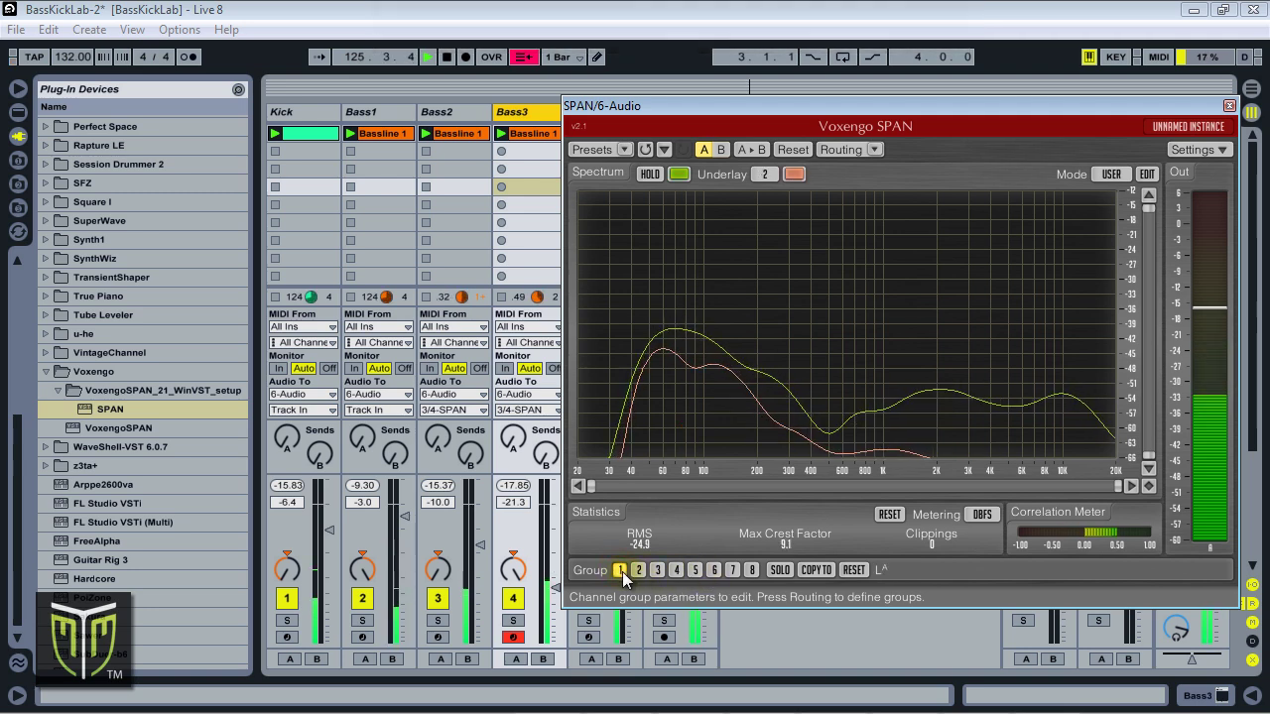
left_click(637, 572)
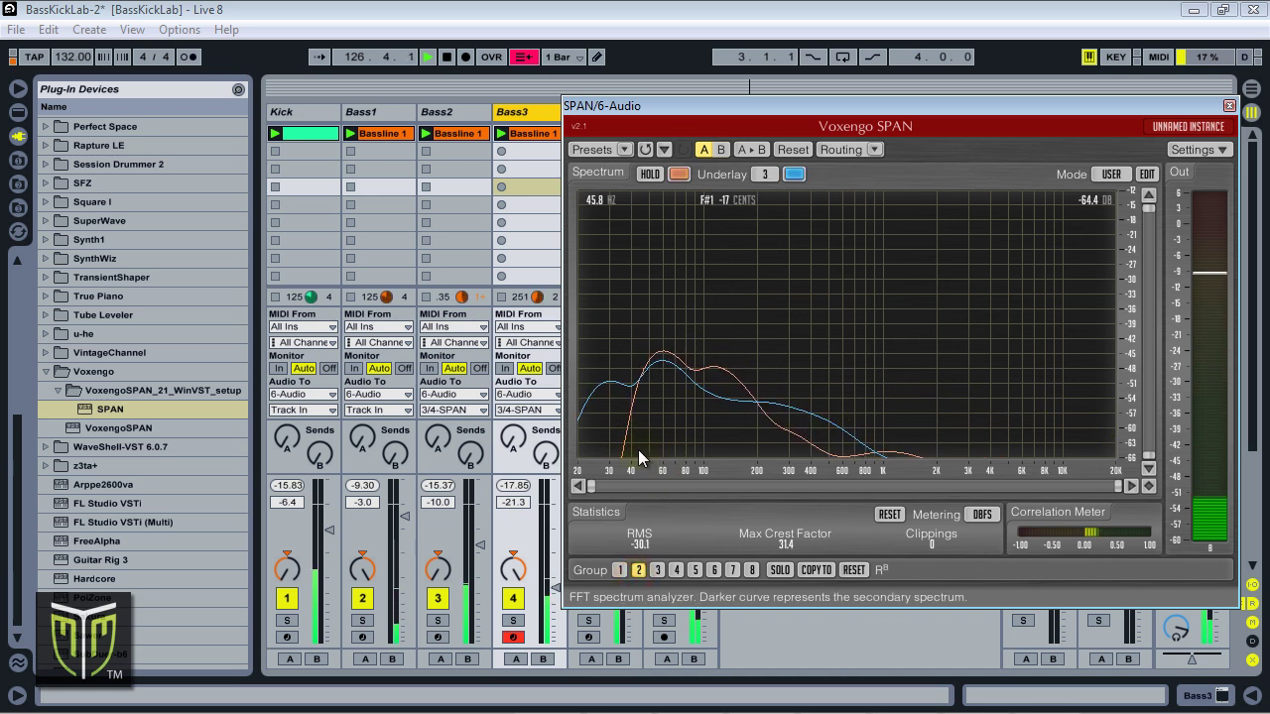
left_click(657, 569)
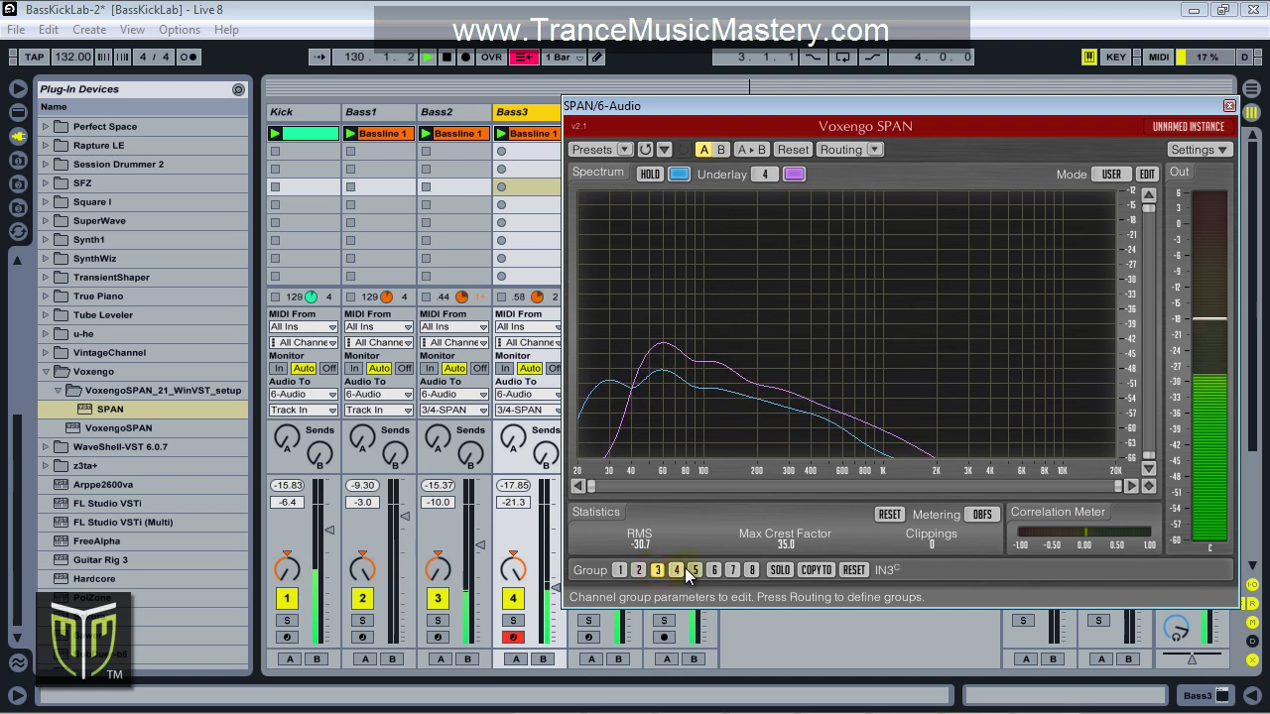
left_click(676, 570)
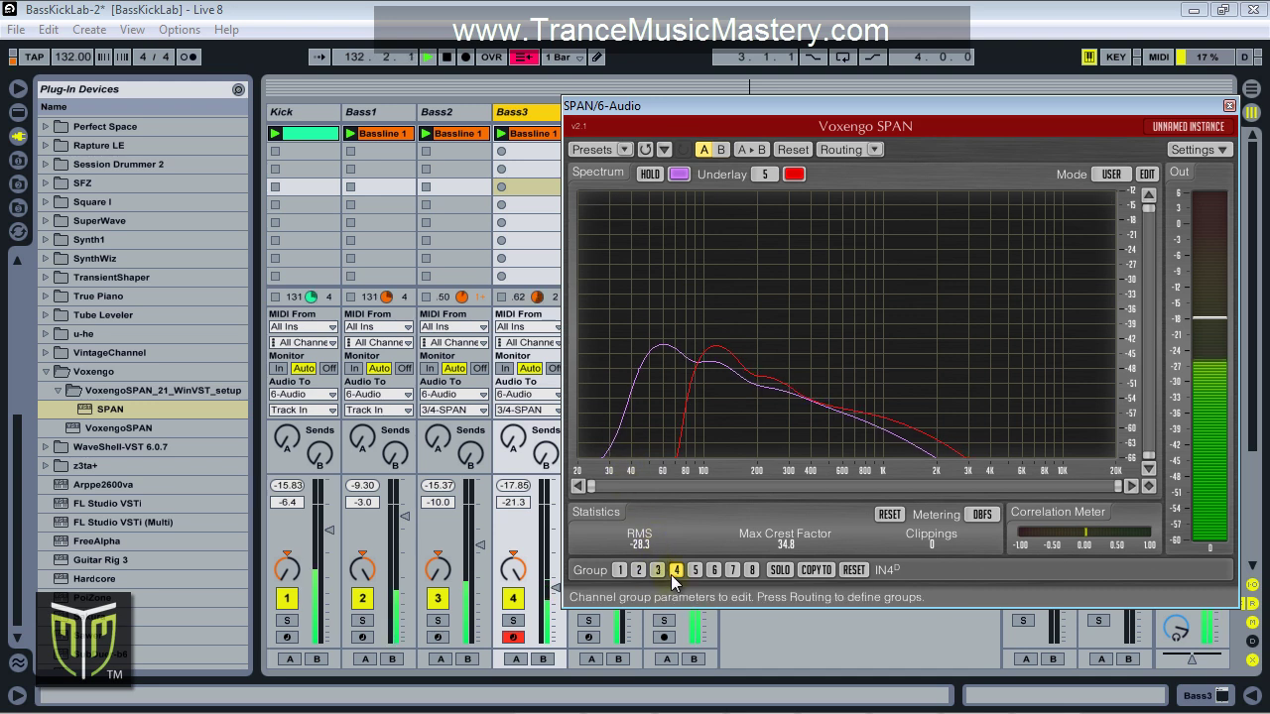
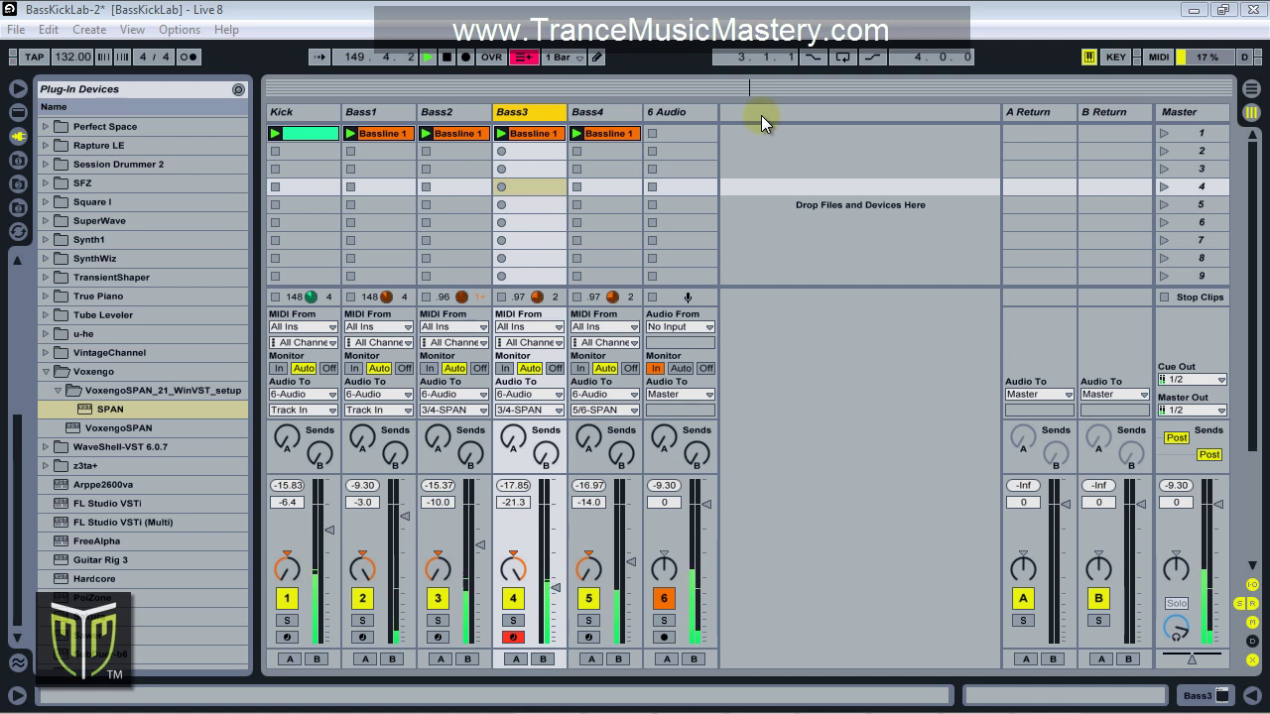
Insert a new audio track after 6 Audio and set its monitoring to In.
left_click(736, 296)
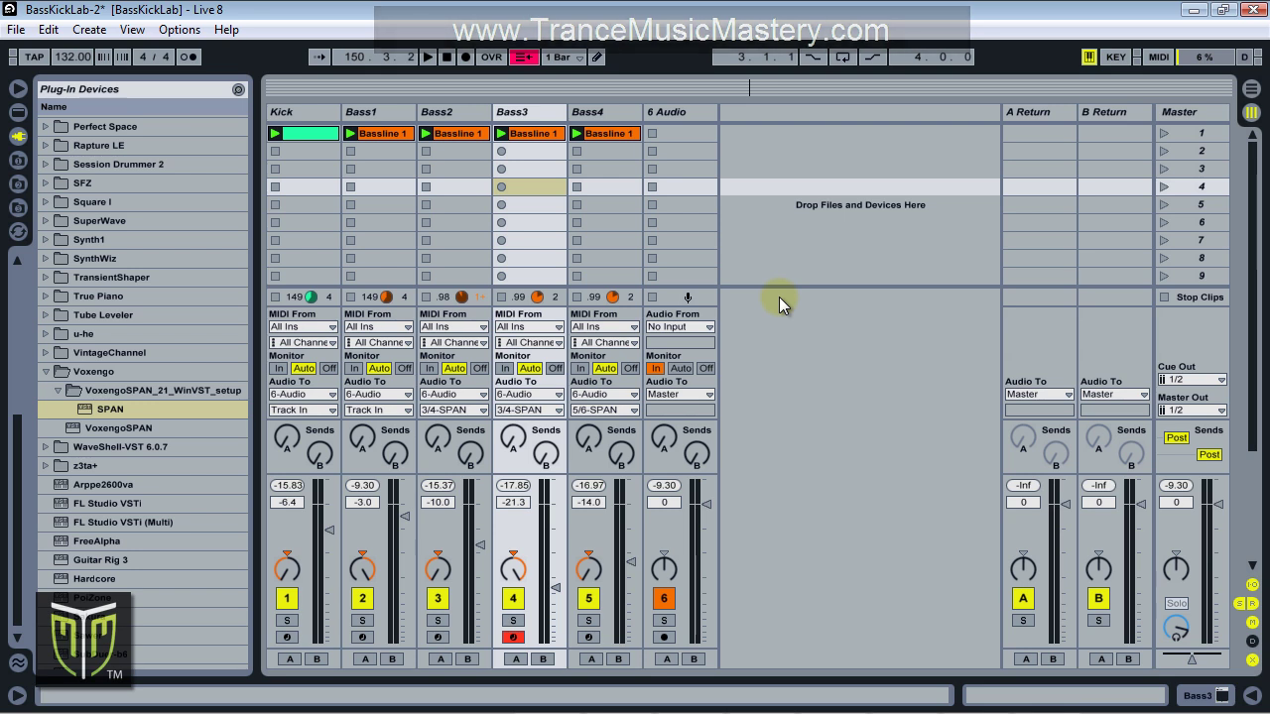
right_click(742, 150)
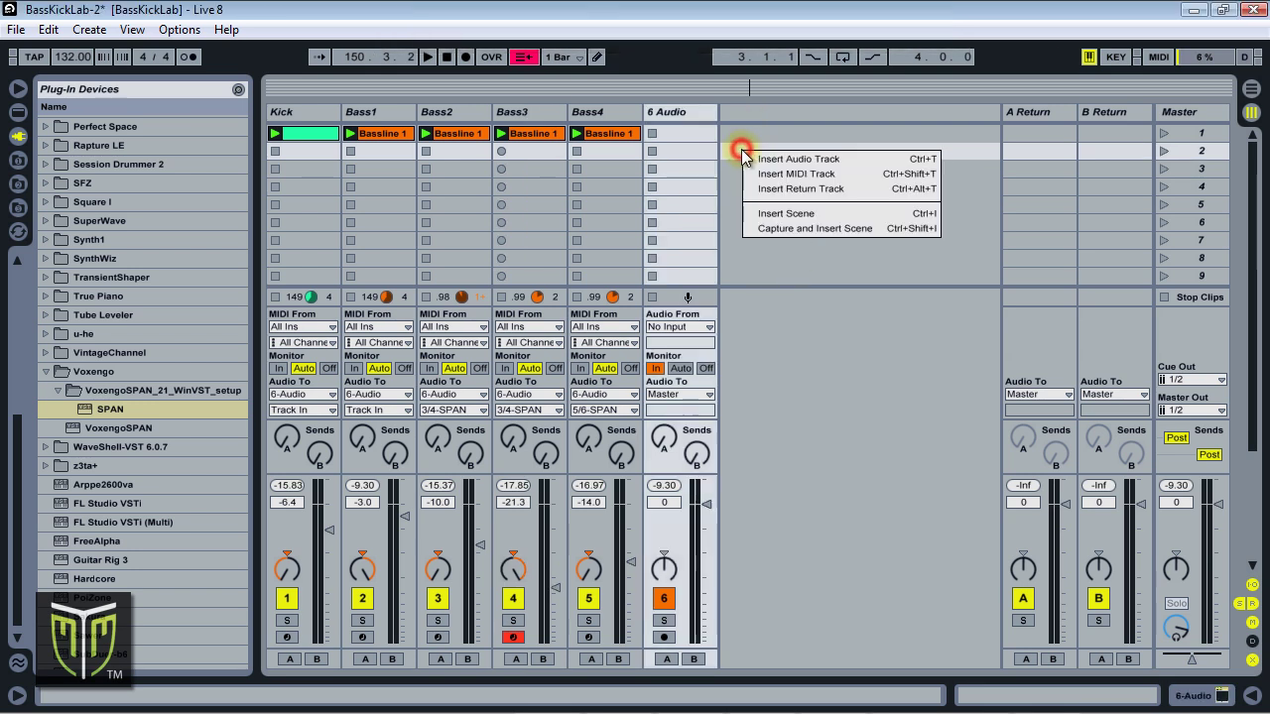
left_click(767, 164)
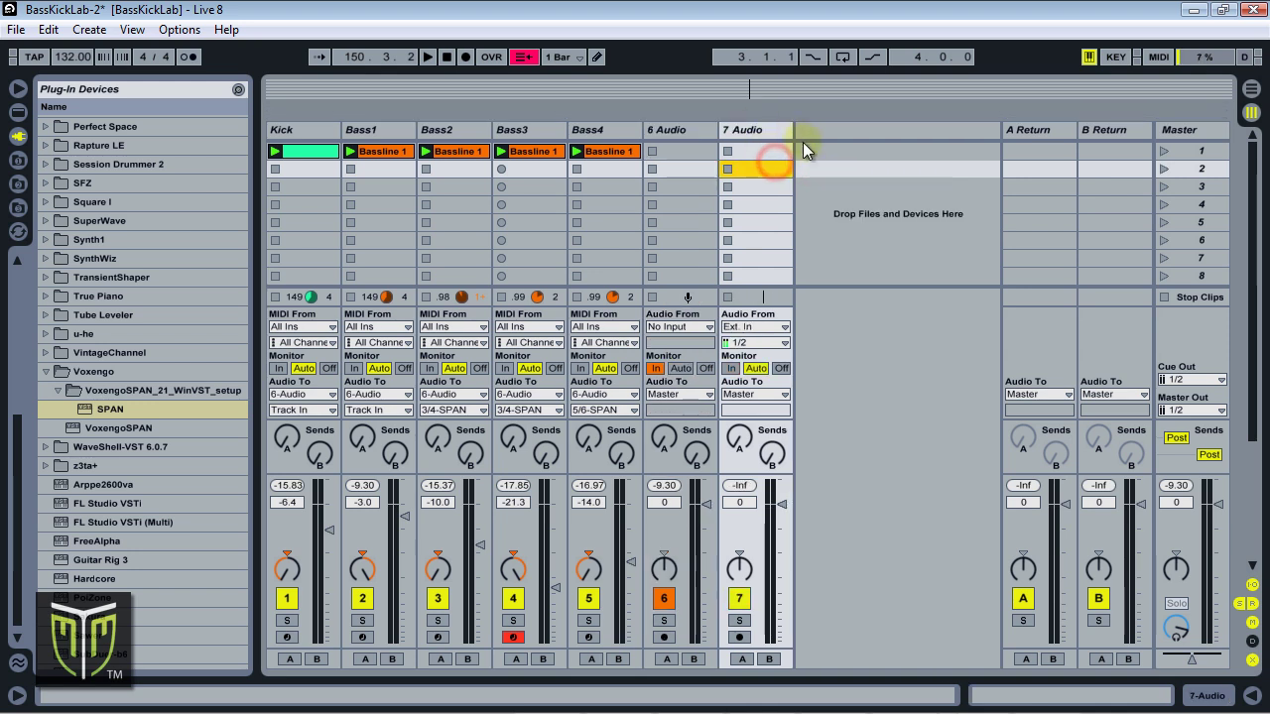
left_click(731, 368)
Set the 7 Audio track's audio source to No Input and duplicate the track.
left_click(752, 326)
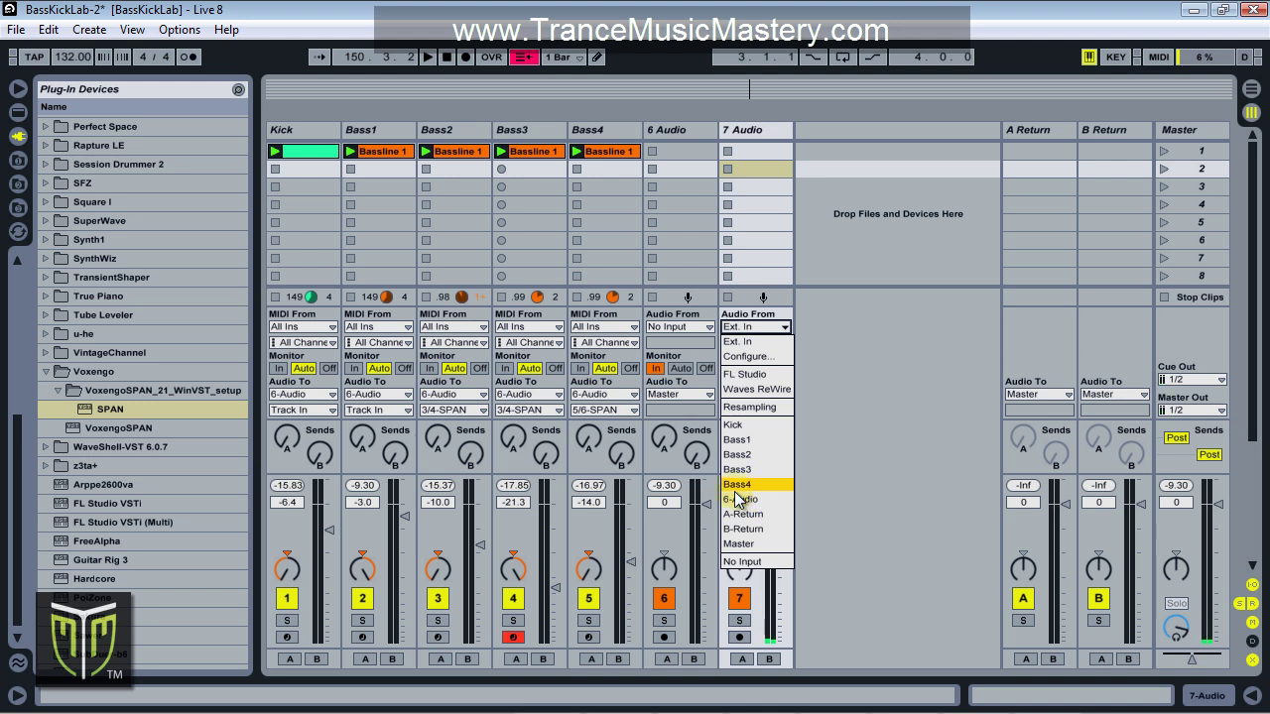
left_click(769, 126)
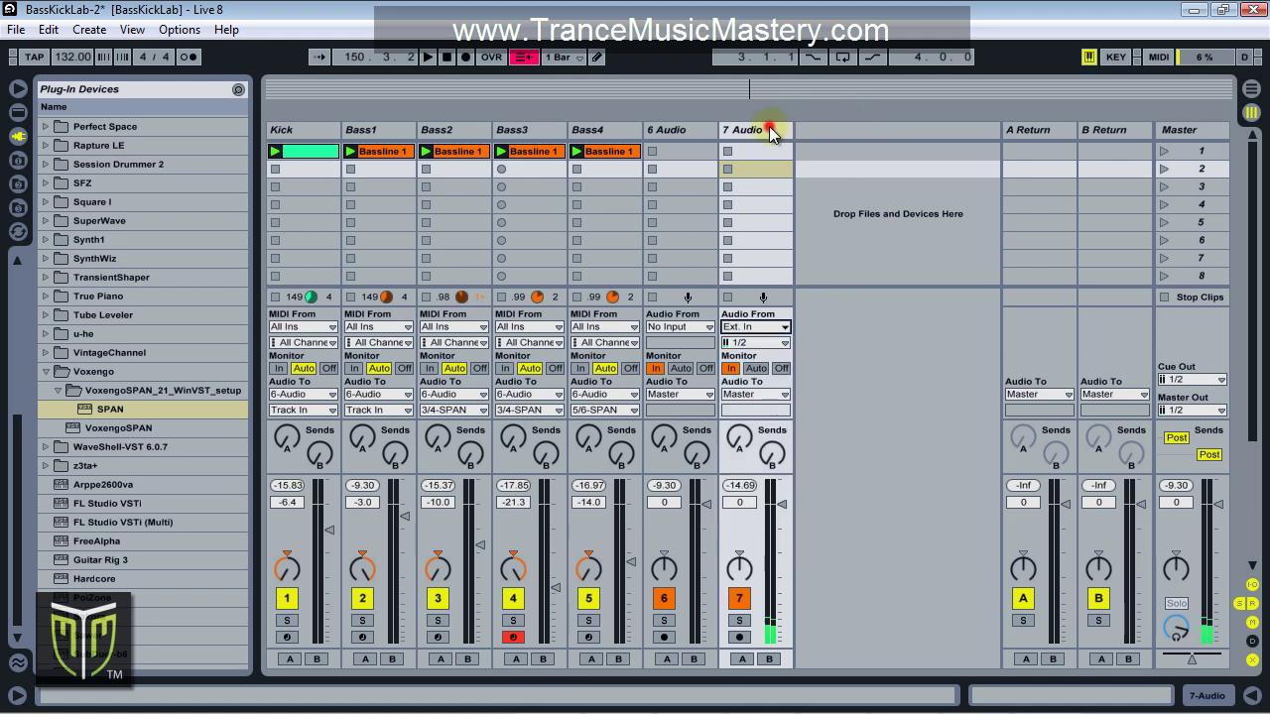
left_click(783, 328)
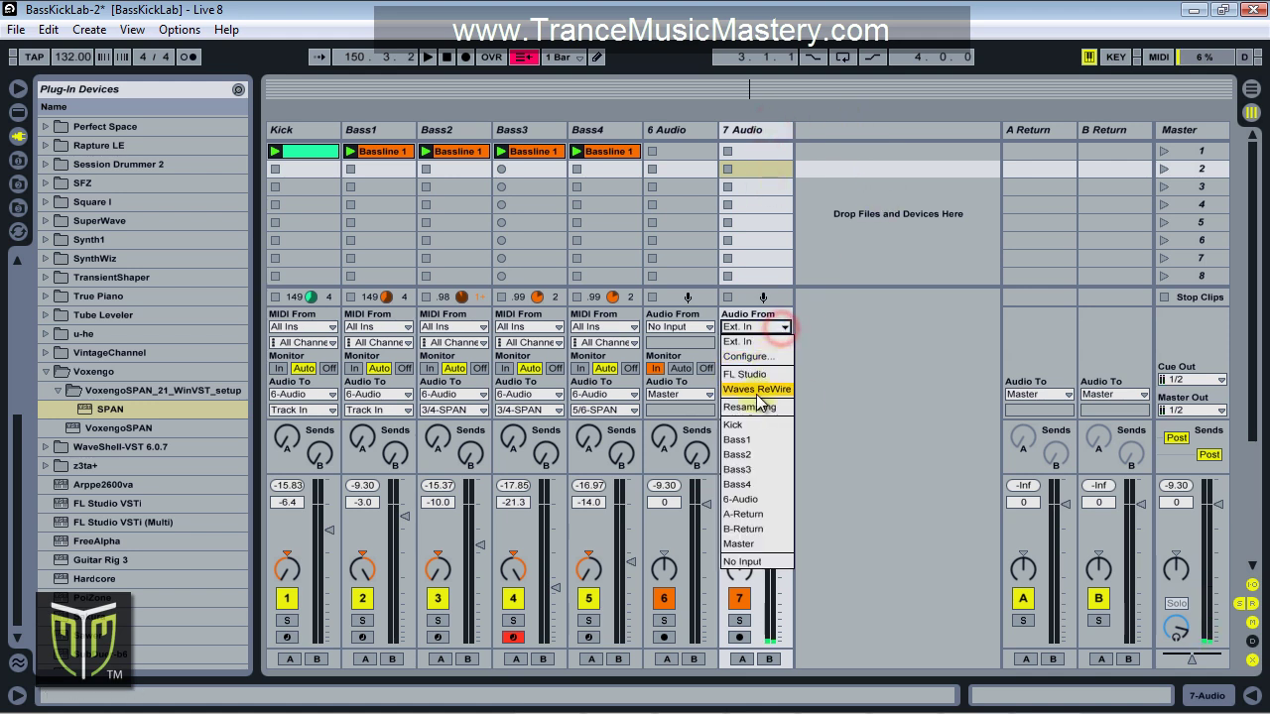
left_click(746, 561)
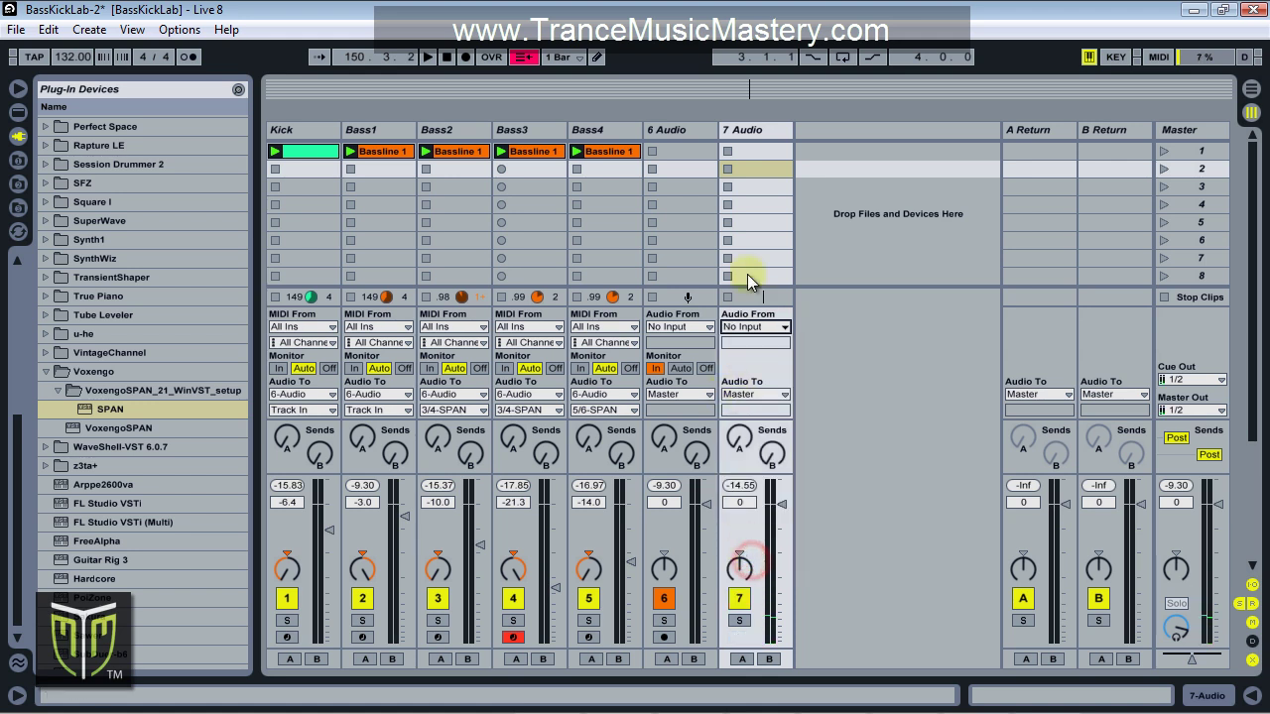
left_click(742, 127)
right_click(757, 132)
left_click(808, 188)
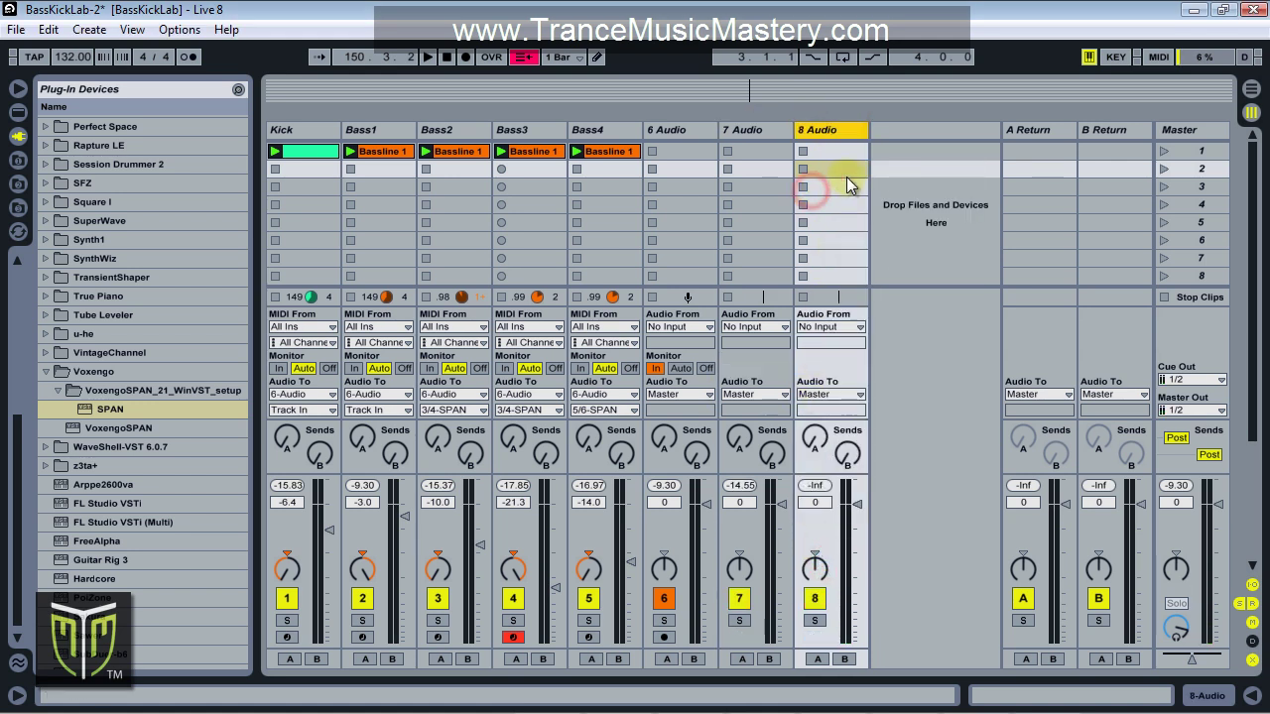
Route the 7 Audio track's input from 6-Audio, using the 3/4-SPAN output.
left_click(754, 328)
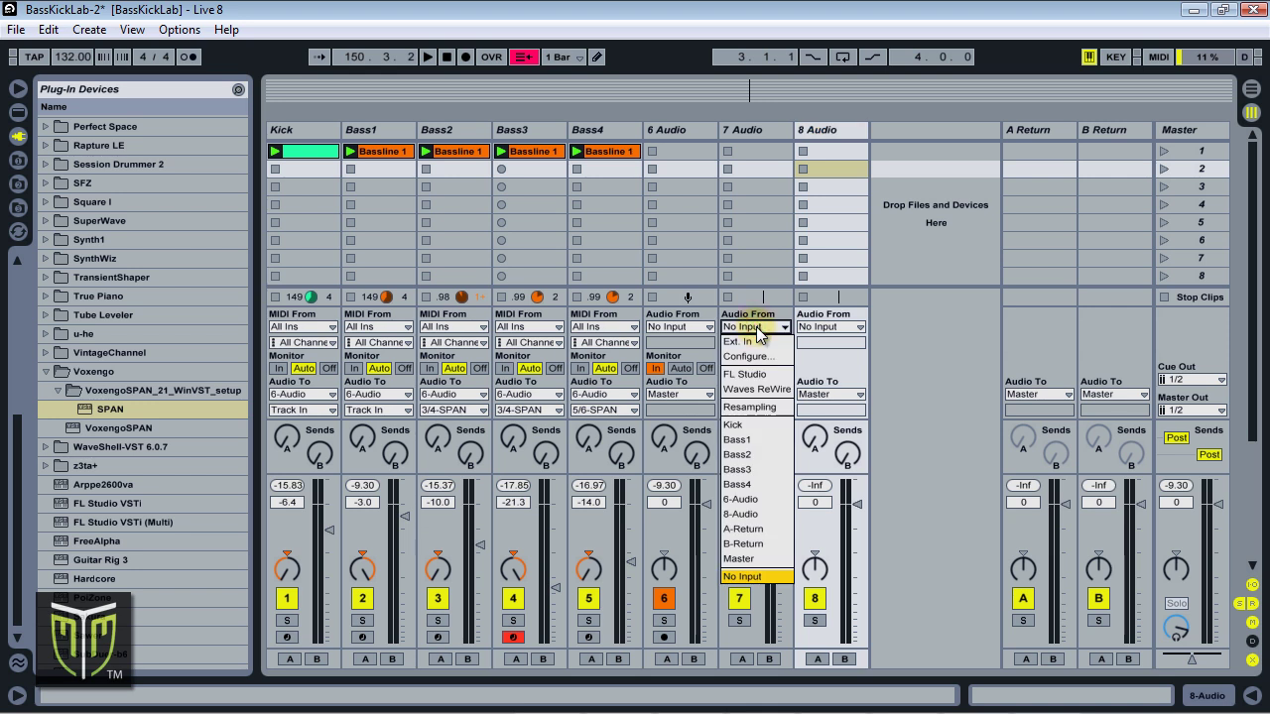
left_click(759, 502)
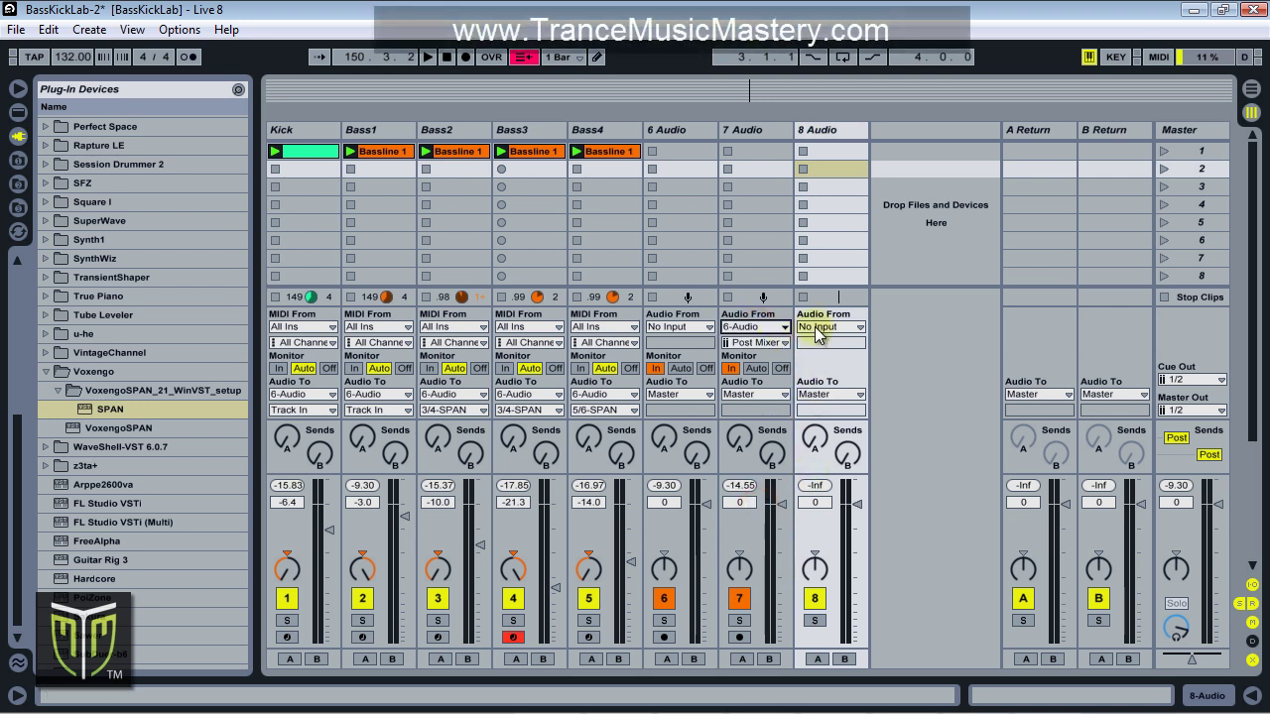
left_click(768, 344)
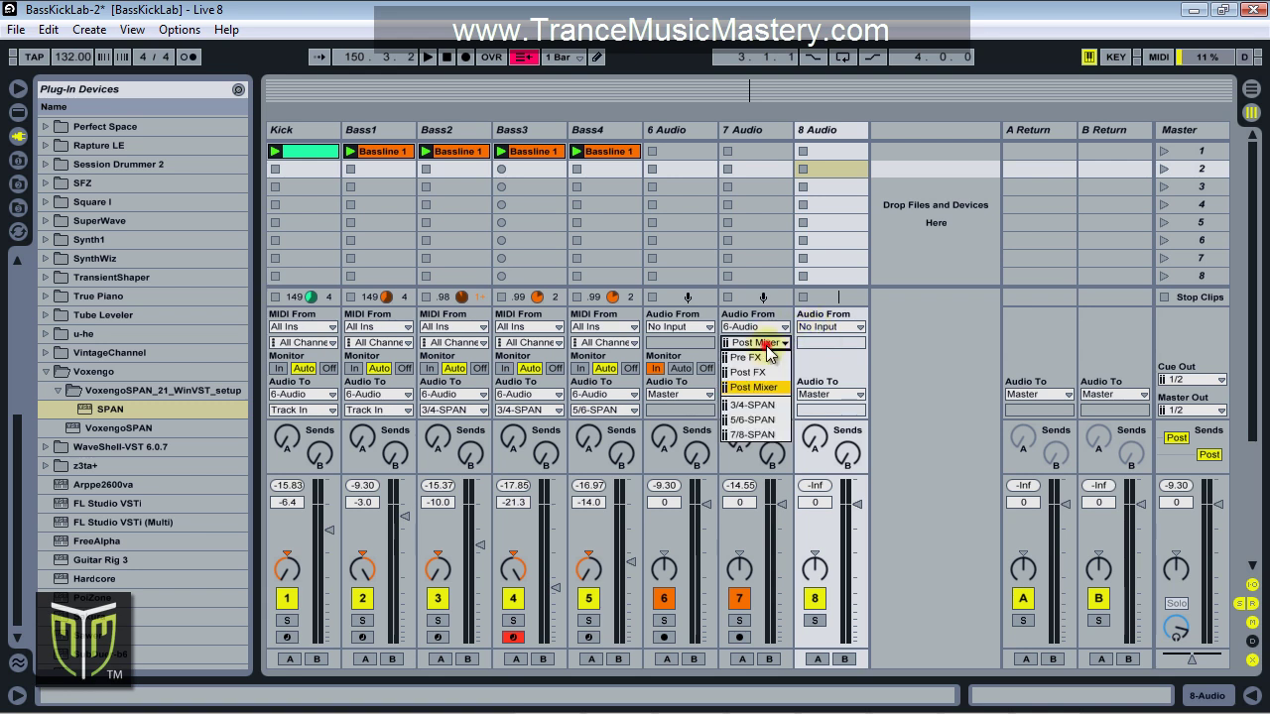
left_click(769, 412)
Route the 8 Audio track's input from 6-Audio, using the 5/6-SPAN output.
left_click(852, 328)
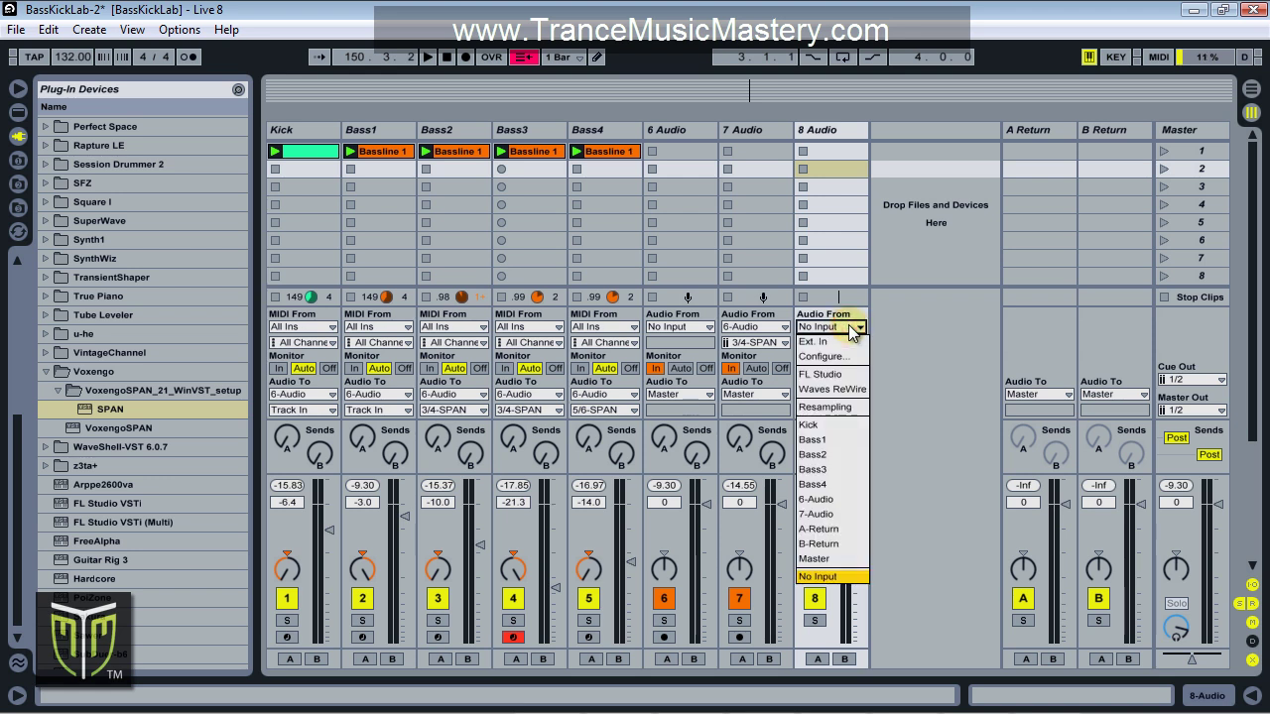
left_click(816, 499)
left_click(843, 342)
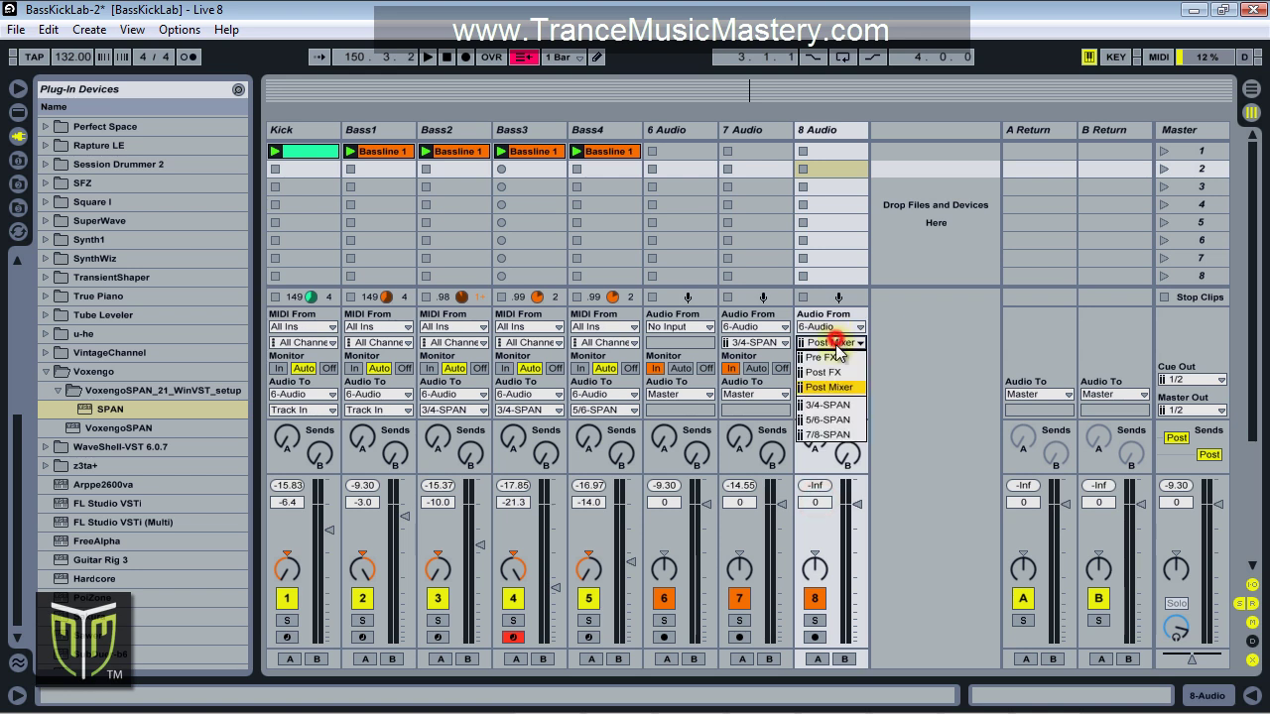
left_click(822, 416)
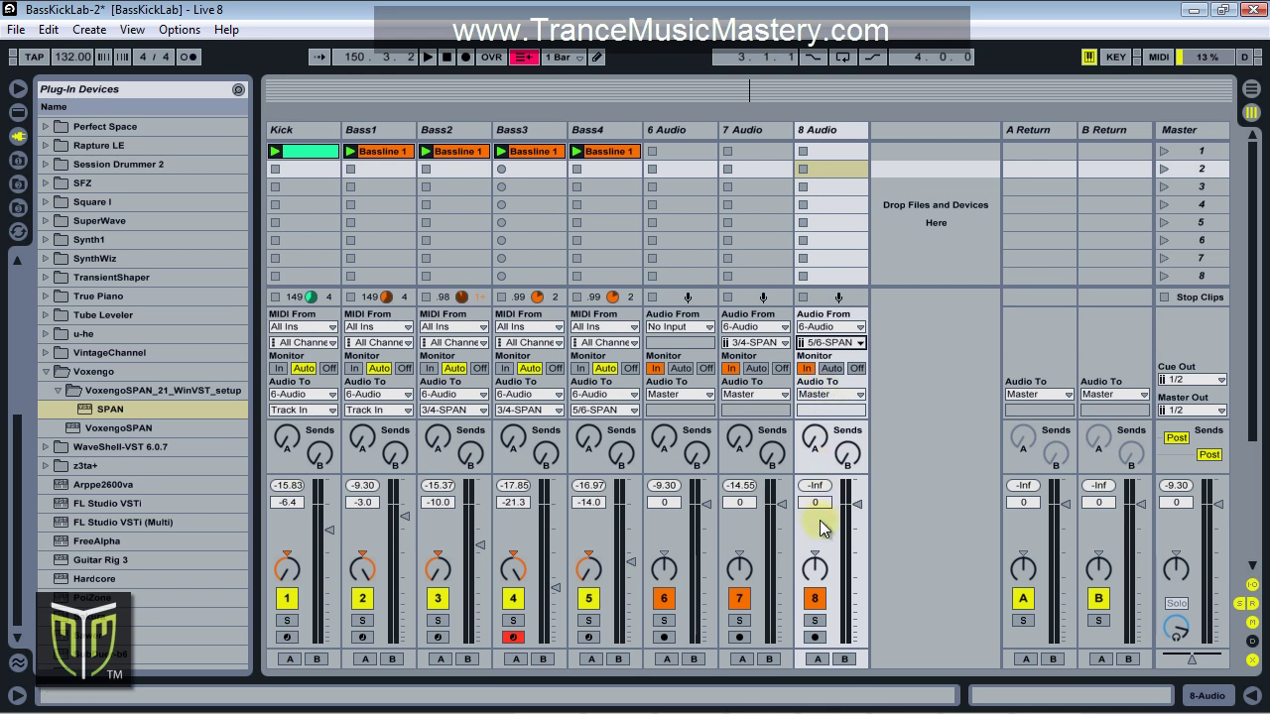
Start playback and check the routing by muting and reactivating the Kick, Bass1, Bass2, Bass3 and Bass4 tracks one after another.
key("space")
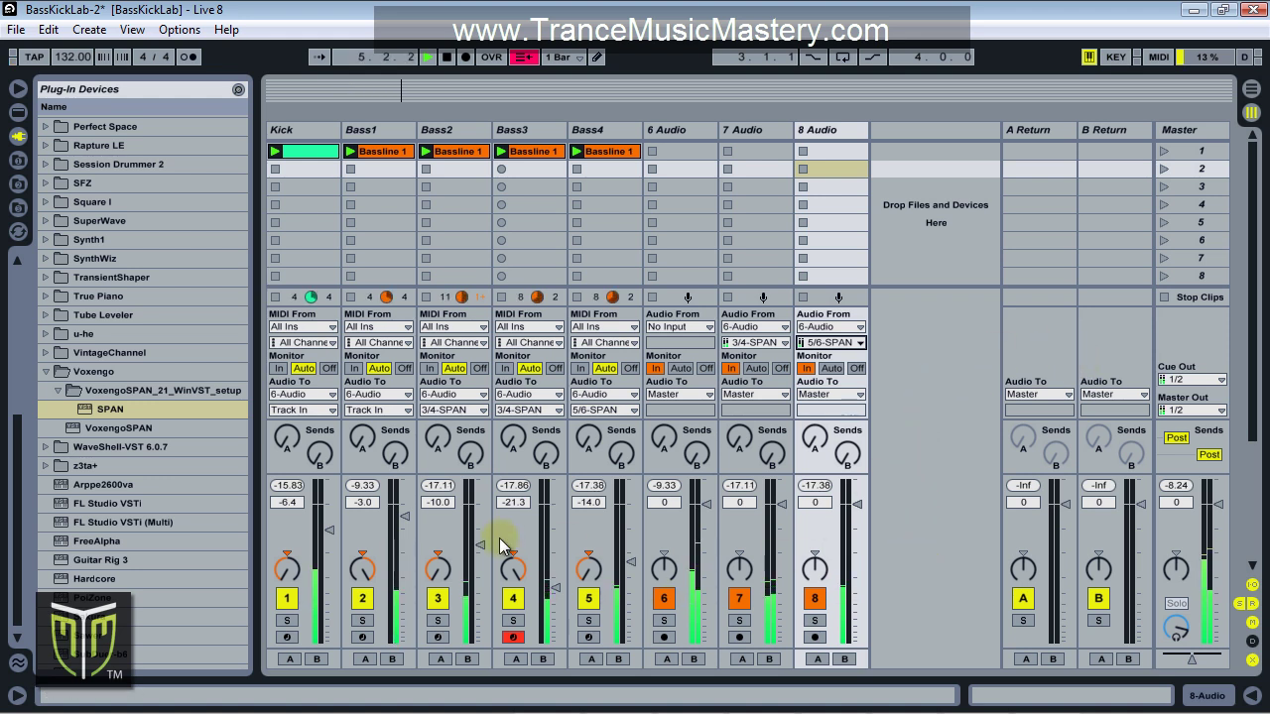
left_click(286, 599)
left_click(362, 598)
left_click(437, 598)
left_click(510, 598)
left_click(587, 598)
left_click(288, 597)
left_click(362, 599)
left_click(437, 598)
left_click(512, 598)
left_click(588, 598)
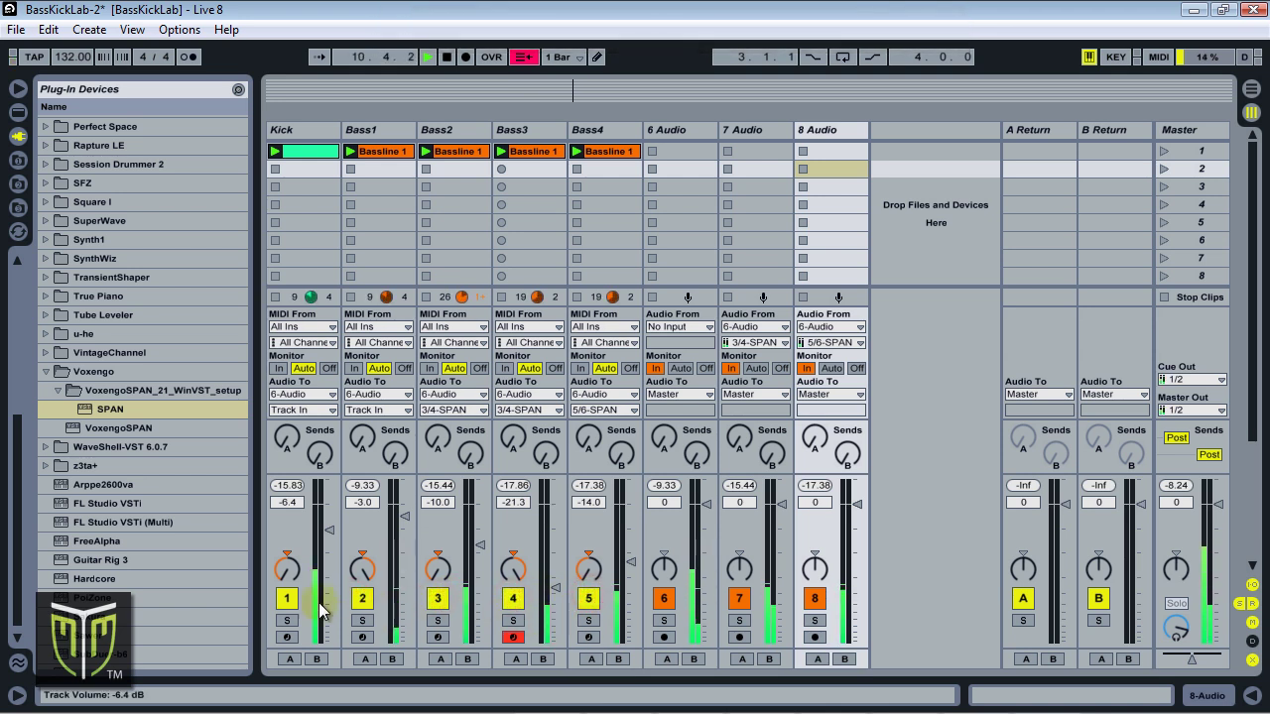
Solo the Kick, Bass1, Bass2, Bass3 and Bass4 tracks one after another to check their signal routing, ending with no track soloed.
left_click(287, 620)
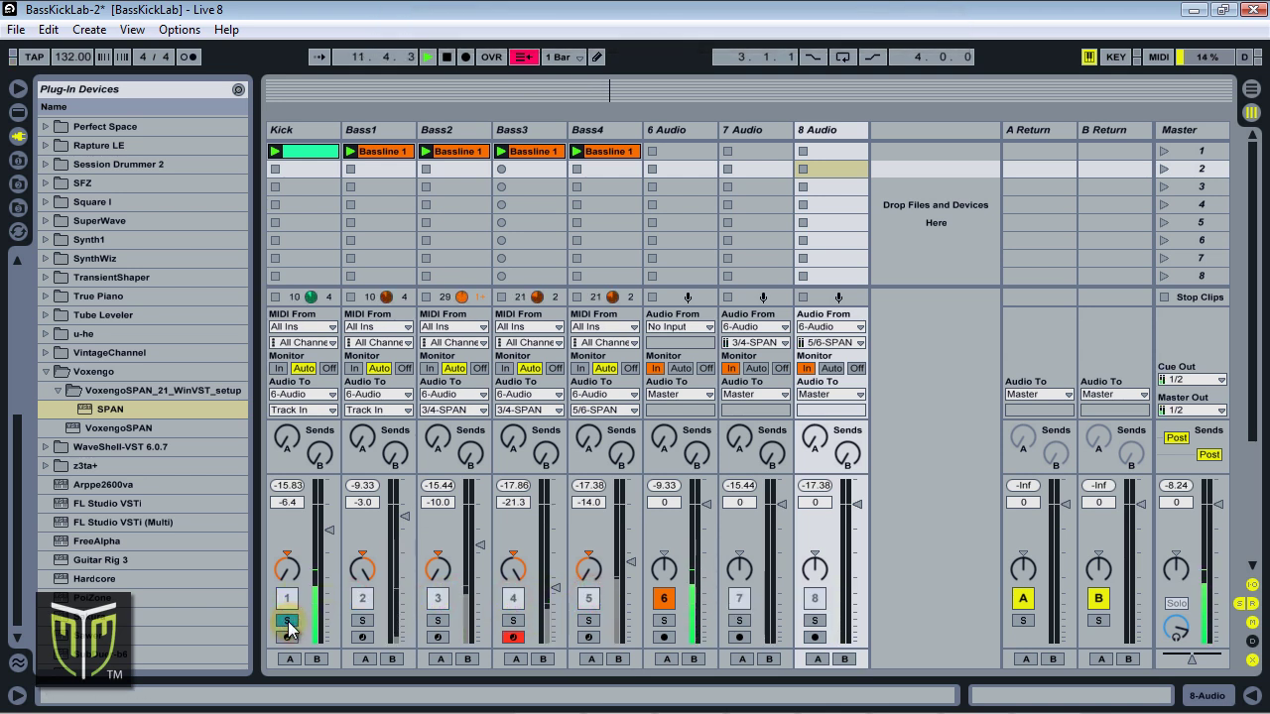
left_click(362, 620)
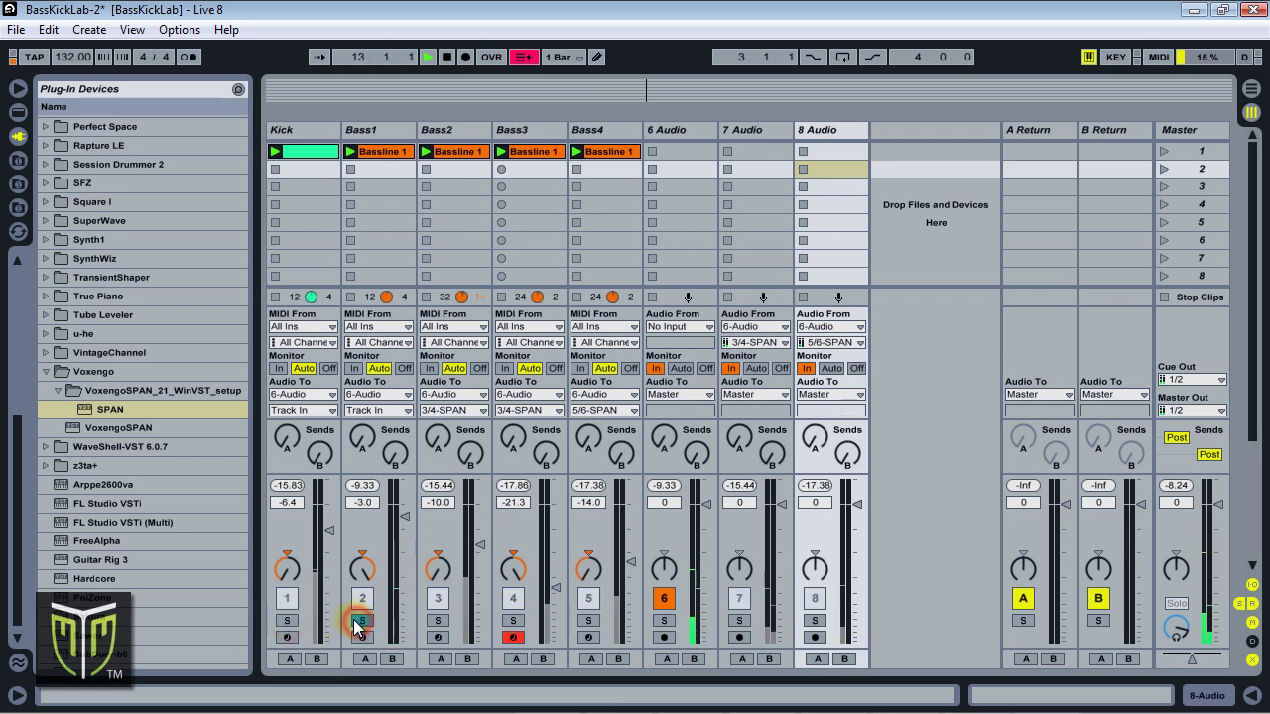
left_click(438, 620)
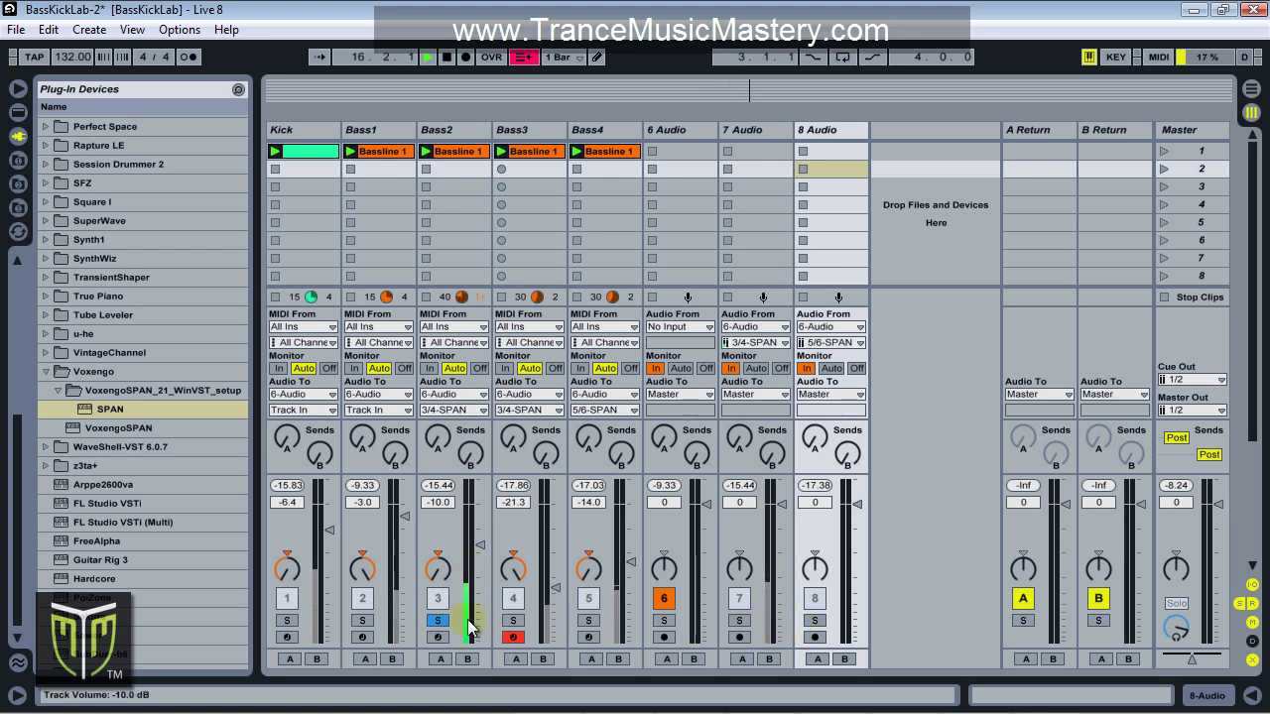
left_click(512, 620)
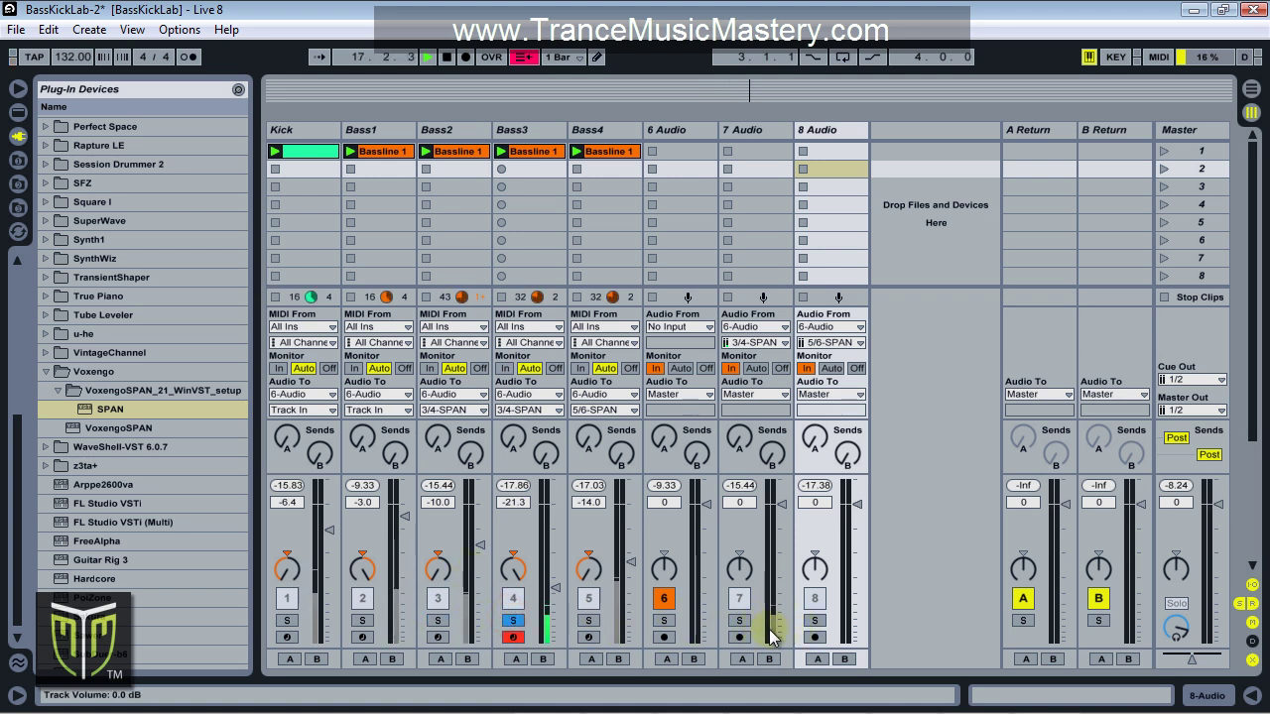
left_click(587, 620)
left_click(587, 621)
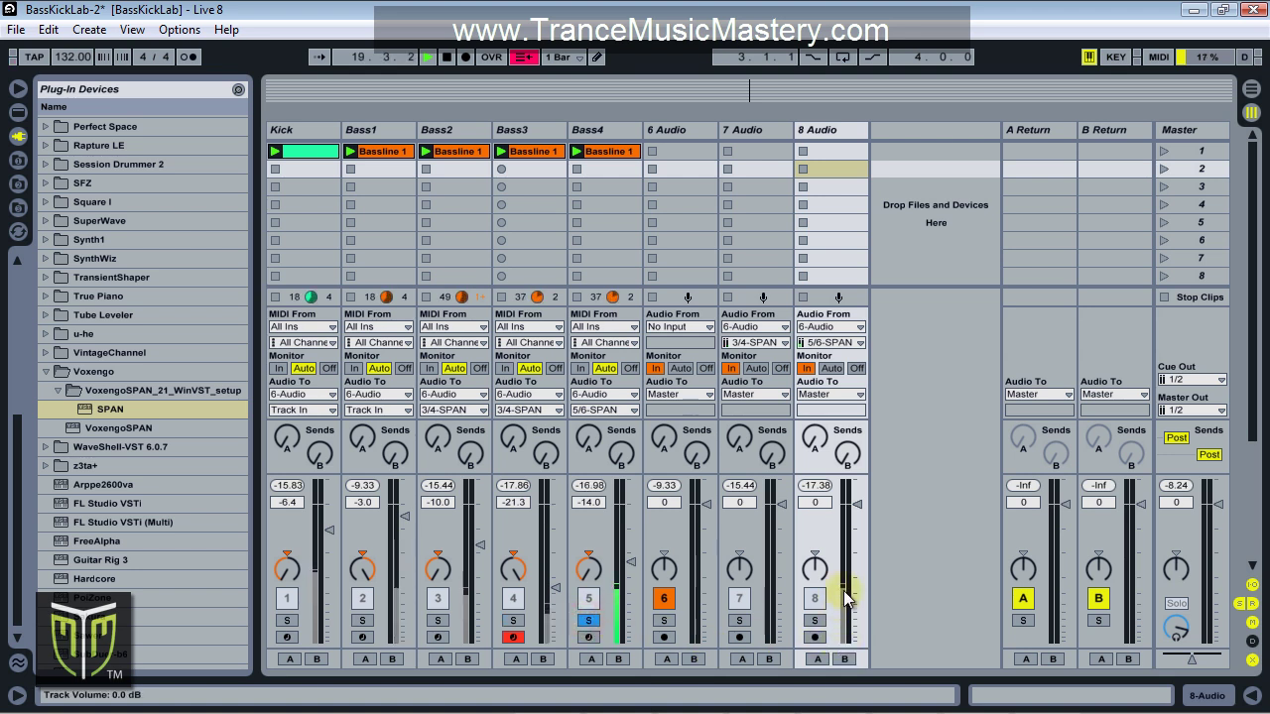
left_click(586, 621)
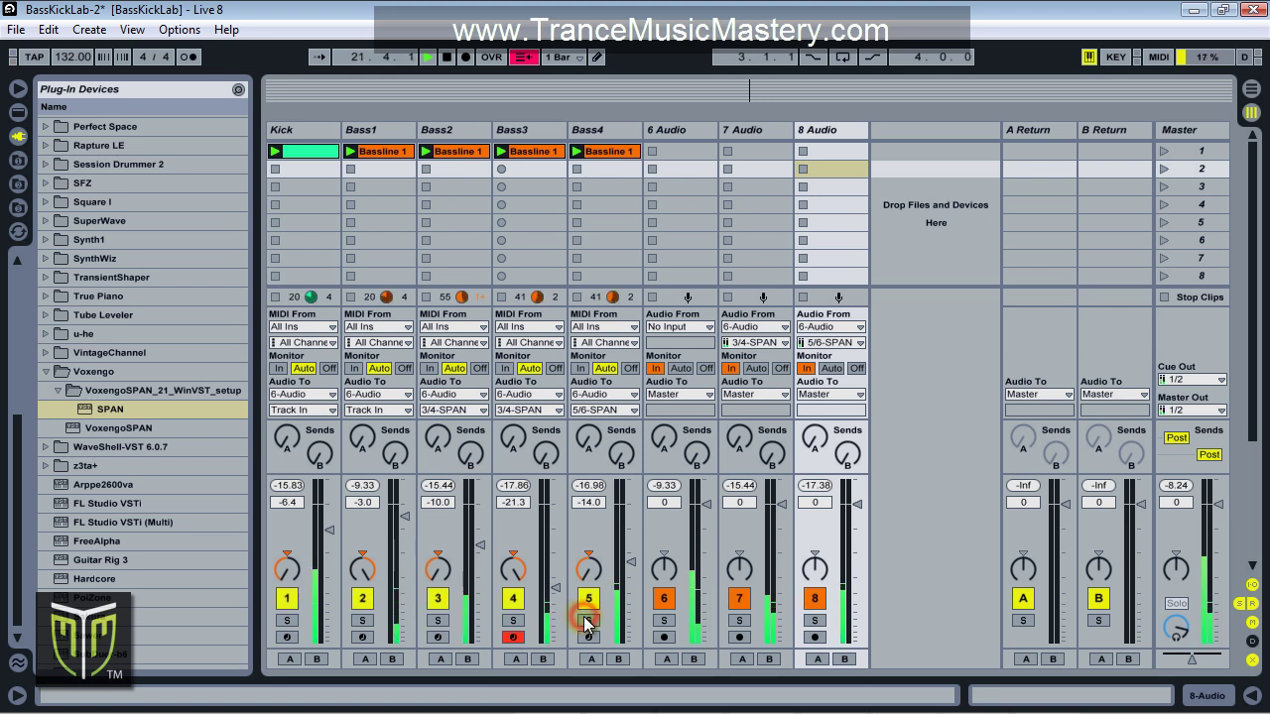
Check the returned SPAN outputs by muting and reactivating the 6 Audio, 7 Audio and 8 Audio tracks.
left_click(739, 598)
left_click(813, 598)
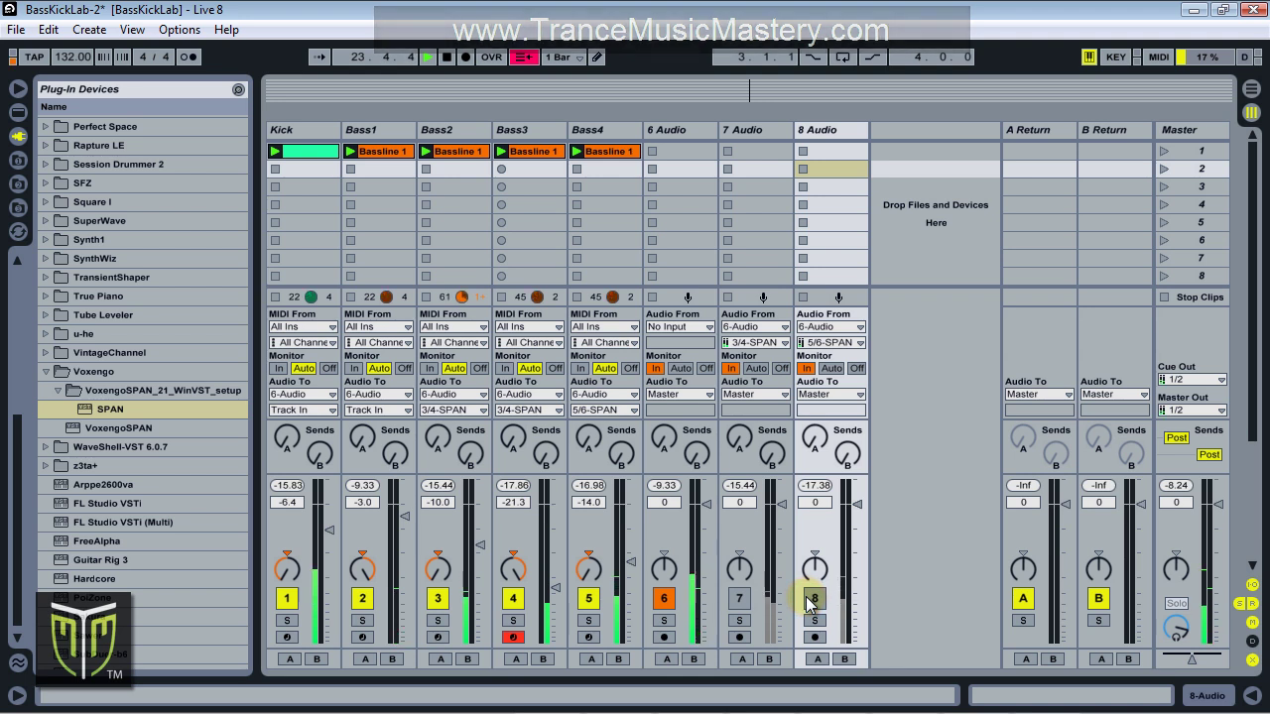
left_click(664, 598)
left_click(664, 598)
left_click(739, 598)
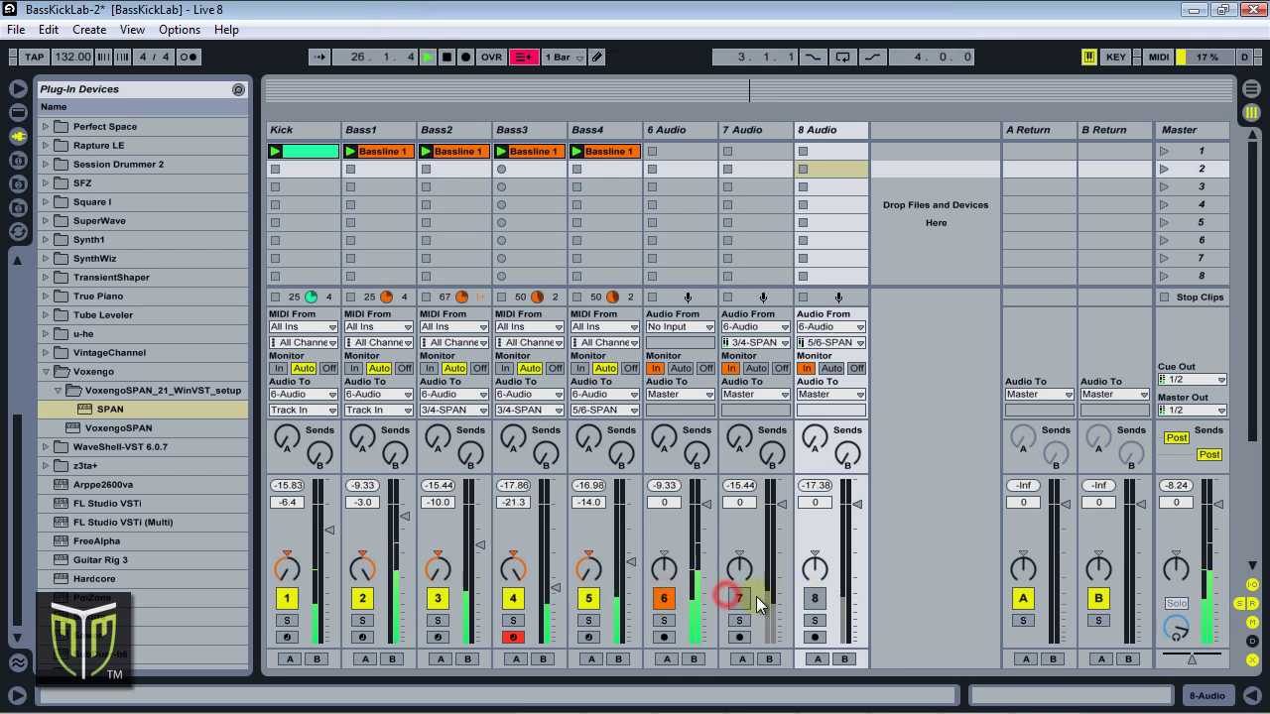
left_click(813, 598)
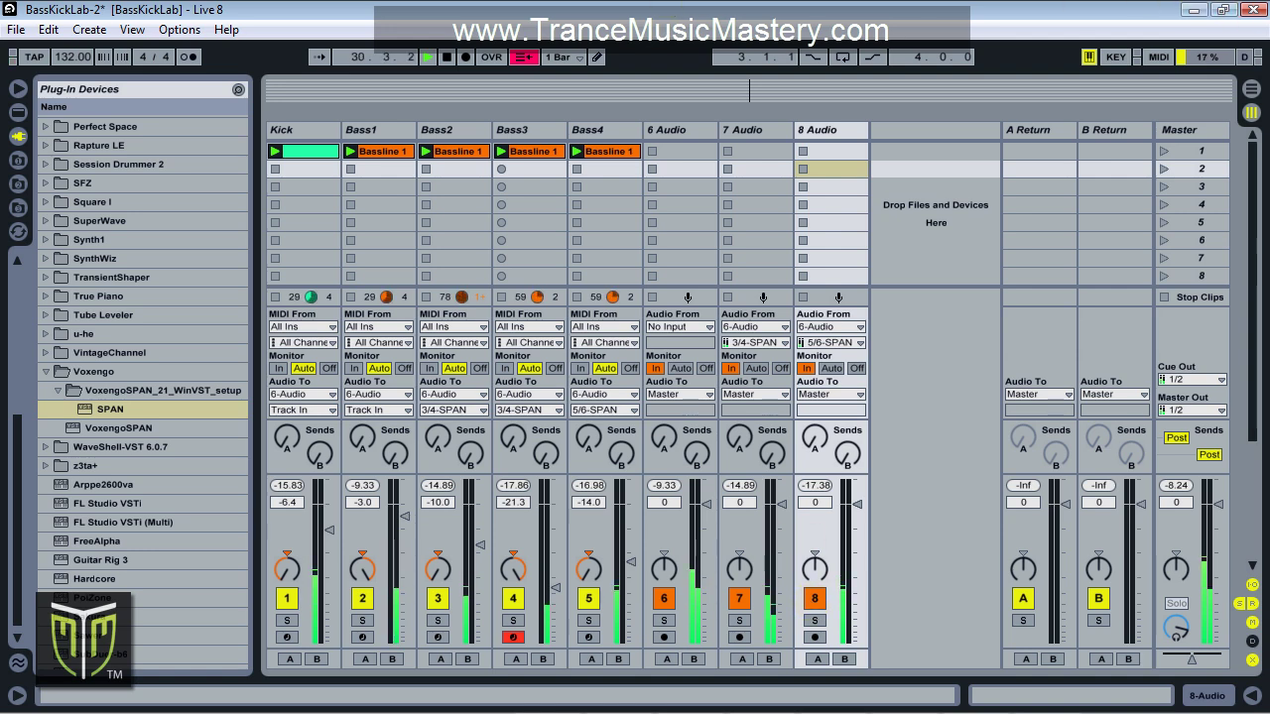
Show the SPAN plug-in window of the 6 Audio track and reposition it over the session's tracks.
key("ctrl+alt+p")
left_click_drag(731, 91, 627, 118)
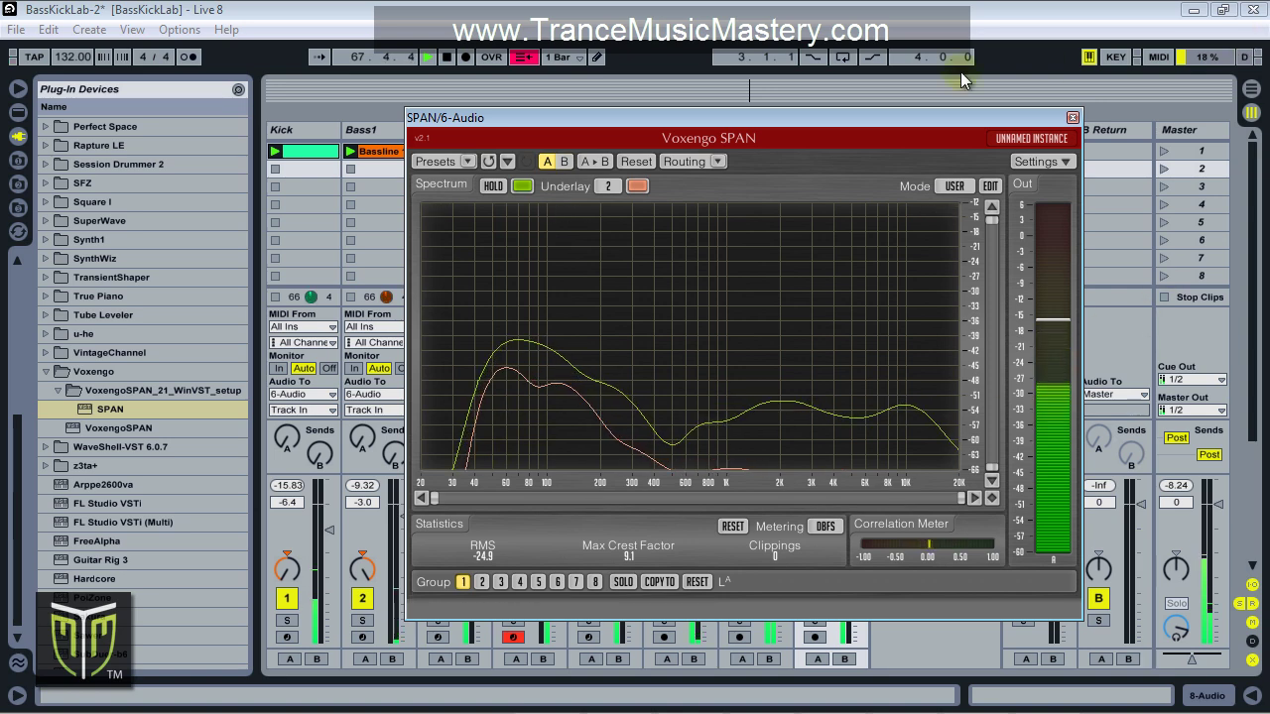
left_click_drag(818, 117, 742, 175)
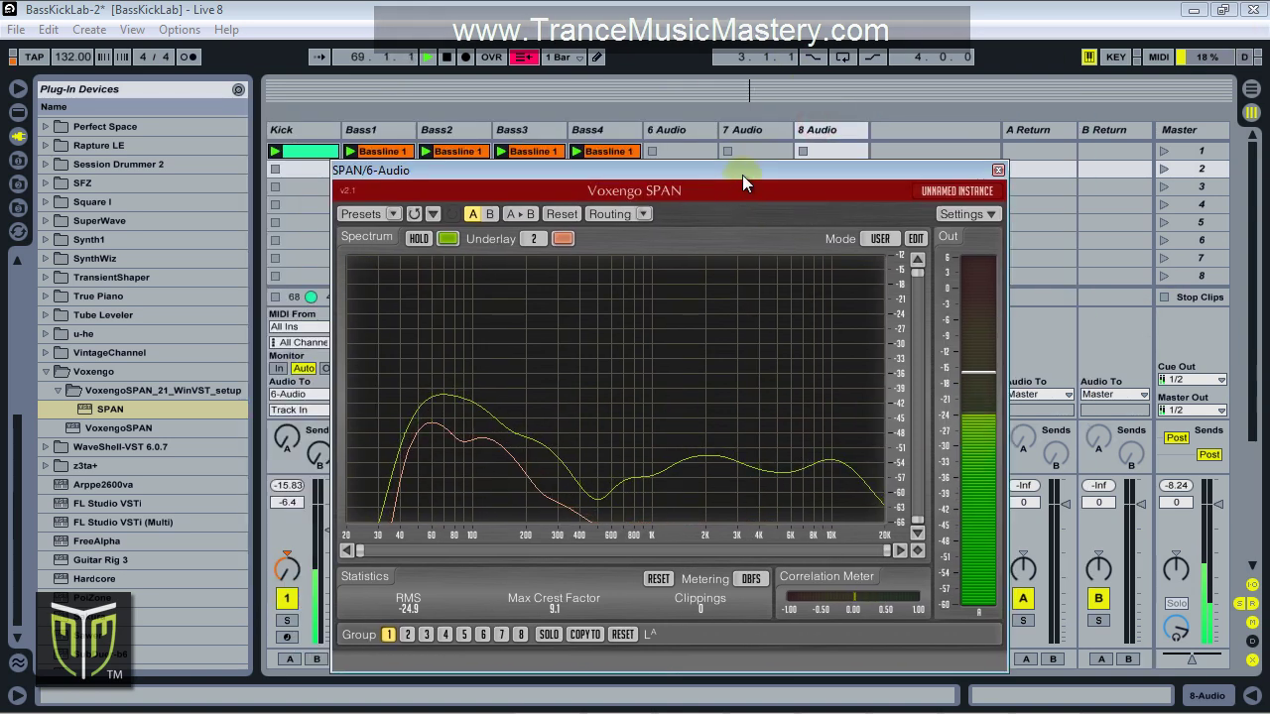